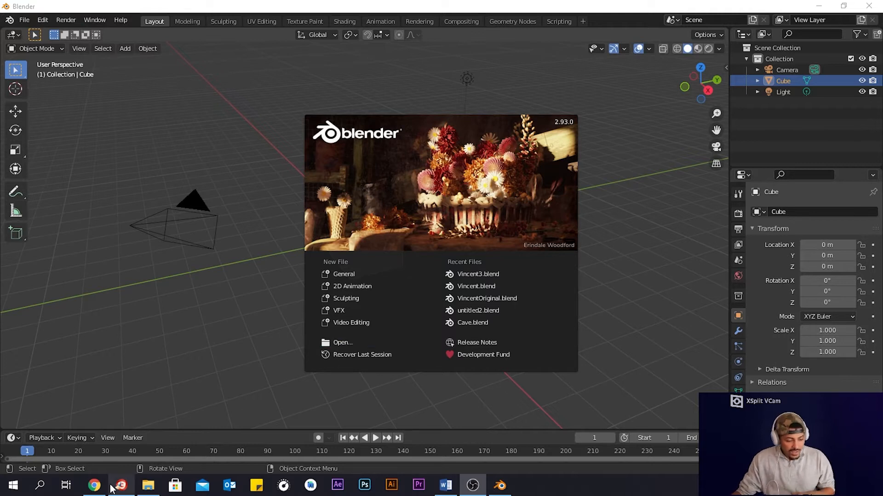
# - Switch to the browser and review the tutorial video's description and its resource links
pyautogui.click(95, 486)
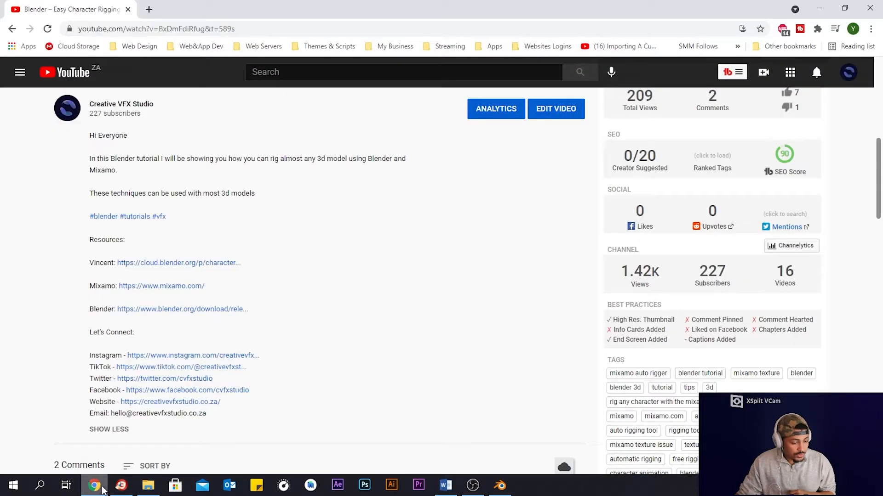
pyautogui.scroll(4, 394, 294)
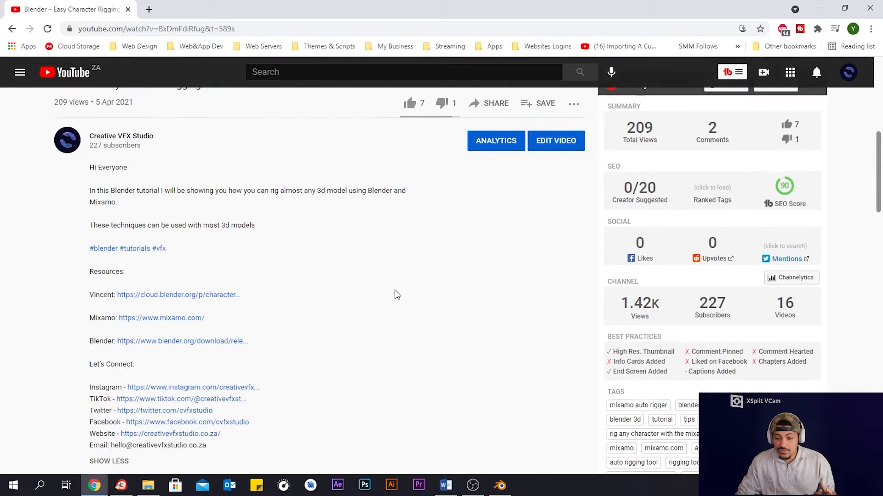
pyautogui.moveTo(107, 219); pyautogui.dragTo(345, 240)
pyautogui.click(327, 242)
pyautogui.scroll(-6, 339, 285)
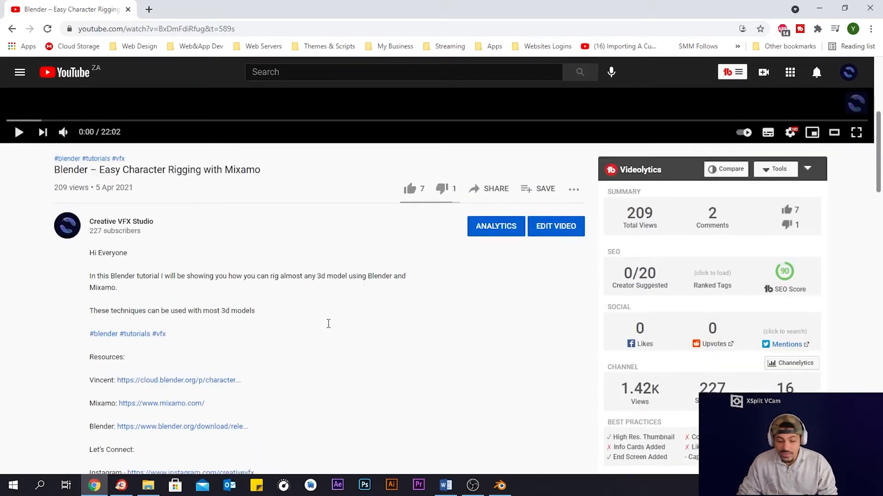
pyautogui.scroll(-5, 349, 287)
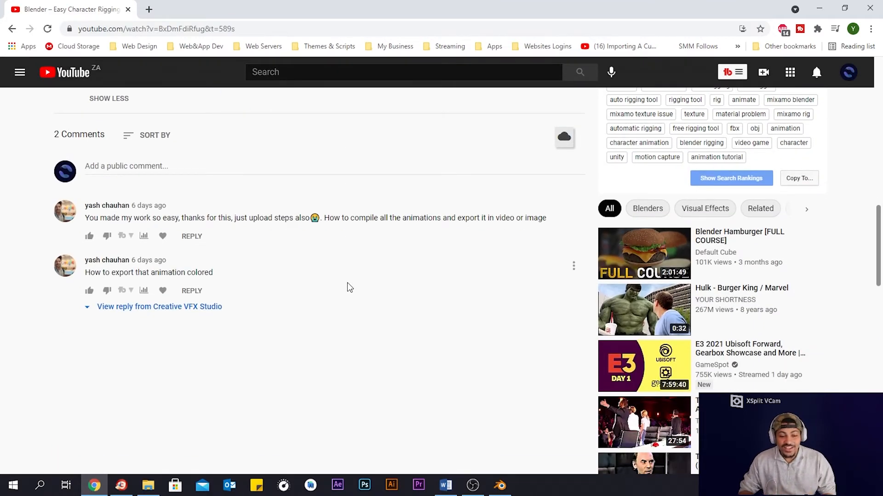
pyautogui.scroll(10, 348, 285)
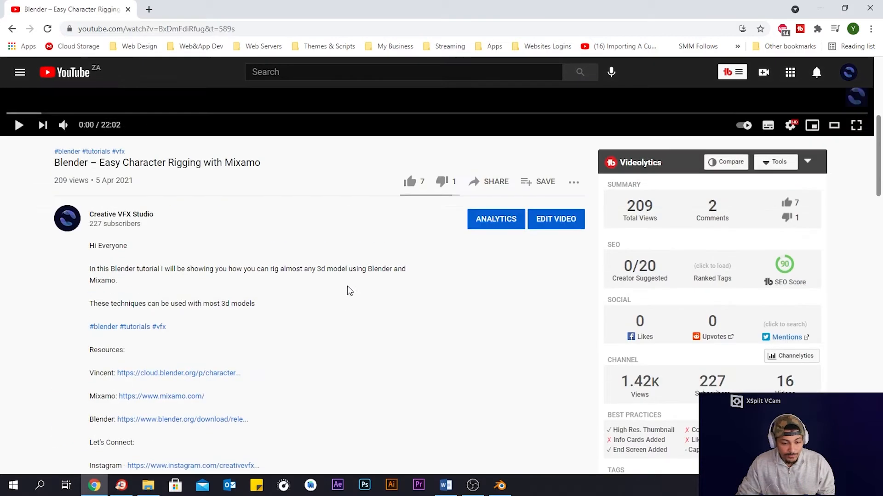
pyautogui.scroll(-4, 384, 310)
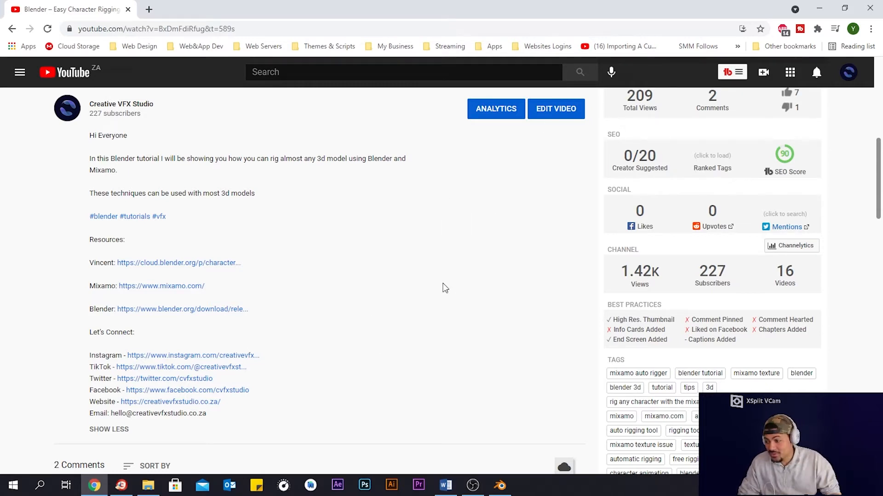
# - Return to Blender and start a new General file
pyautogui.click(826, 8)
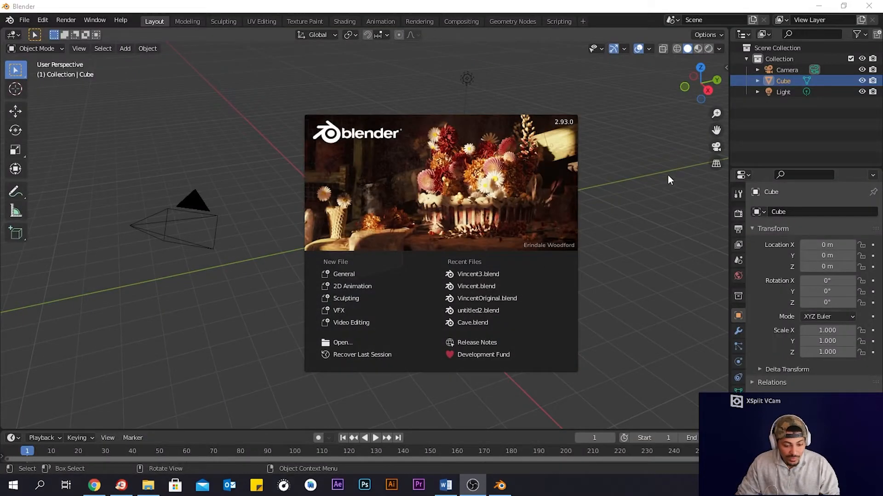
pyautogui.click(360, 275)
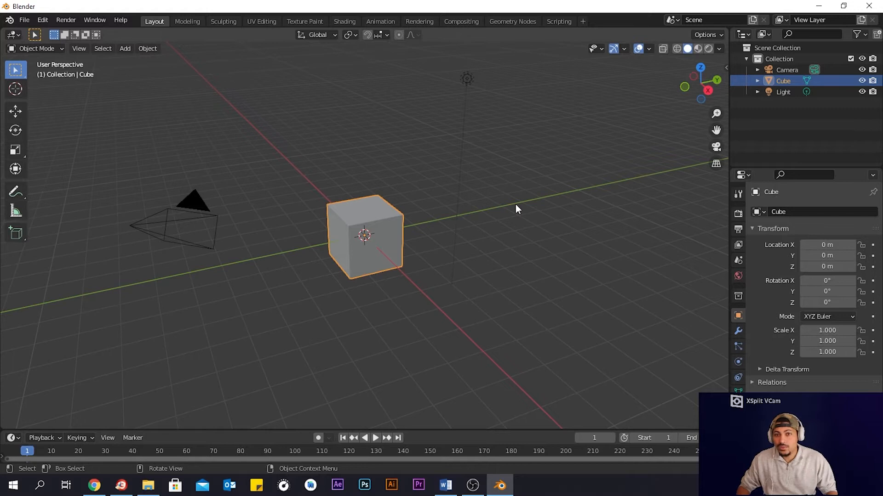
# - Search the web for blendercloud in a new browser tab
pyautogui.click(94, 486)
pyautogui.click(147, 10)
pyautogui.write('blen')
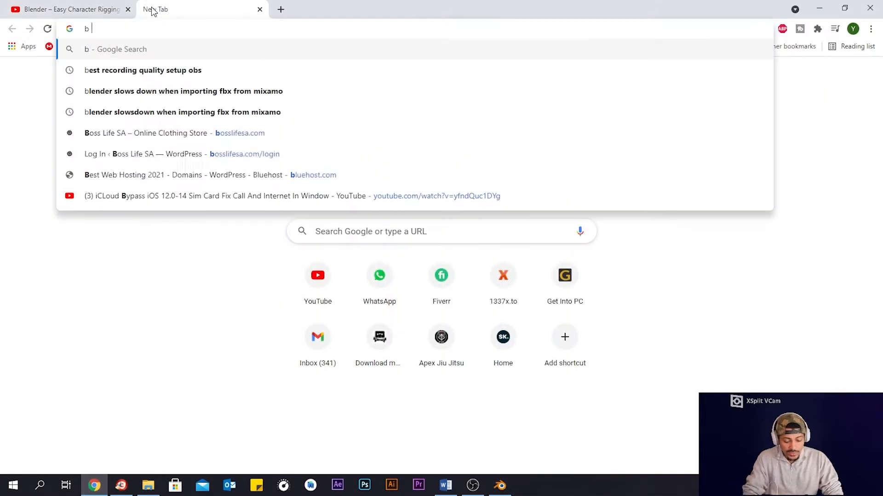
pyautogui.press('BackSpace')
pyautogui.press('BackSpace')
pyautogui.press('BackSpace')
pyautogui.write('len')
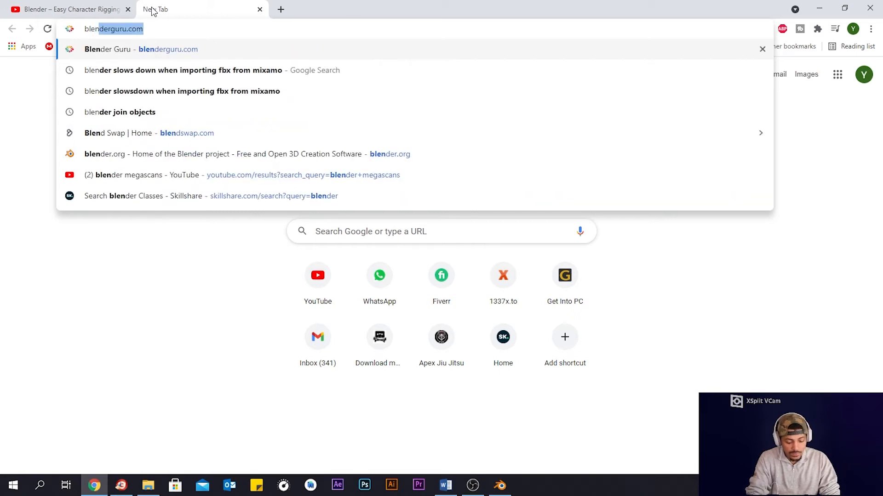
pyautogui.write('dercloud')
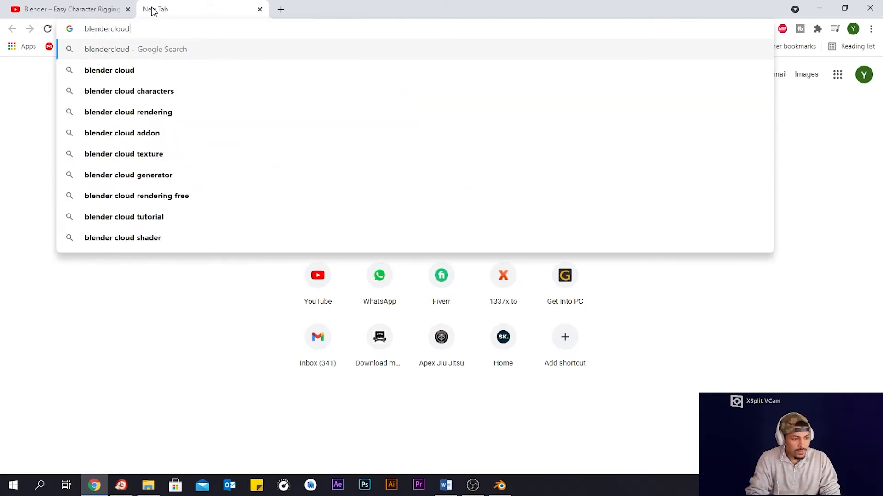
pyautogui.press('Return')
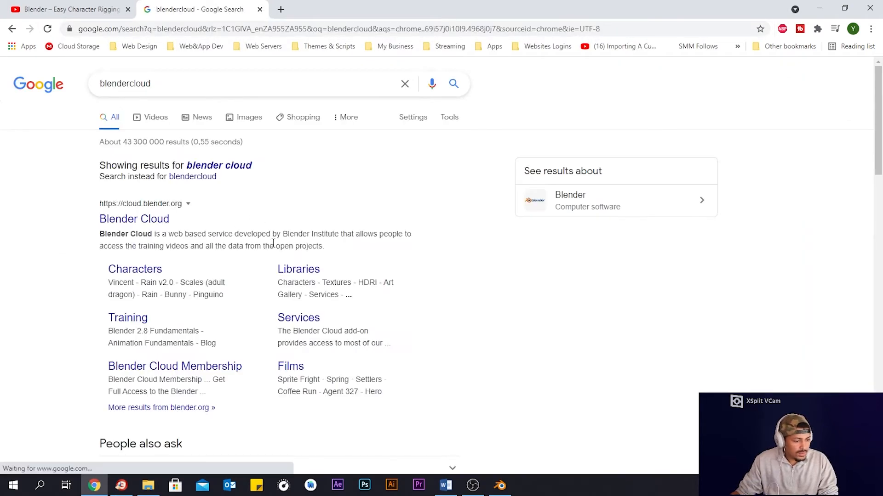
# - Open the Blender Cloud site and search it for vincent
pyautogui.click(155, 219)
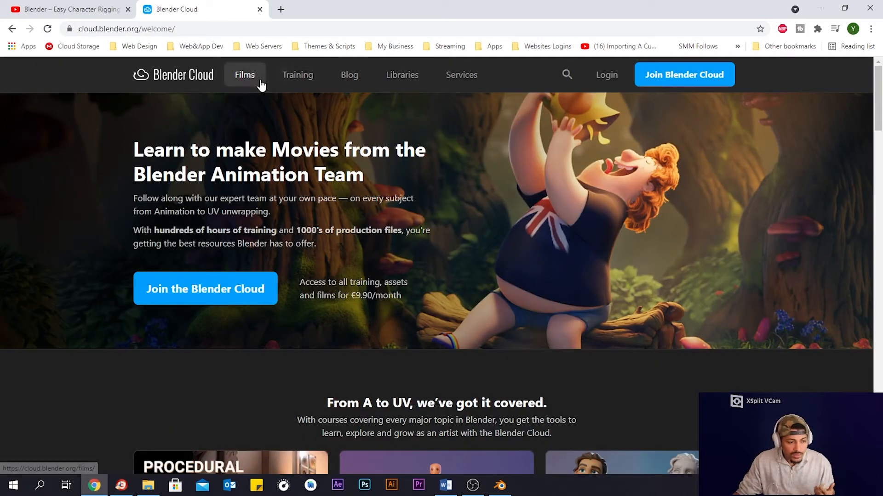
pyautogui.click(569, 78)
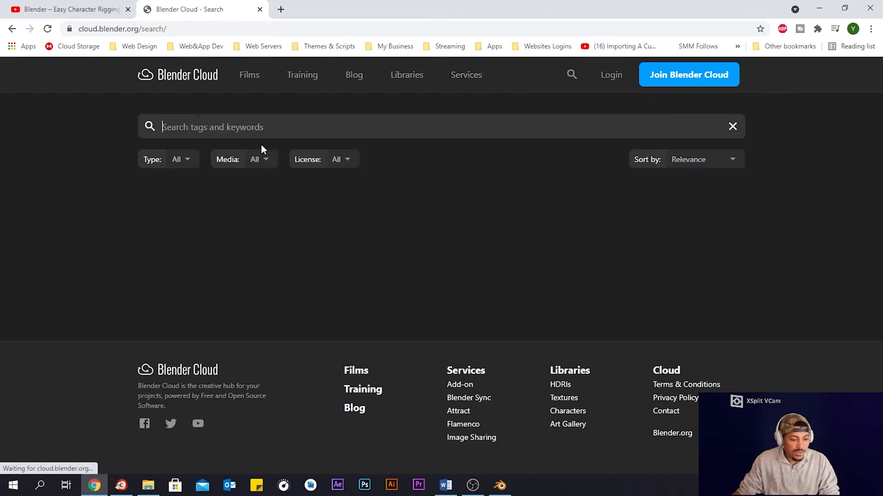
pyautogui.write('vincent')
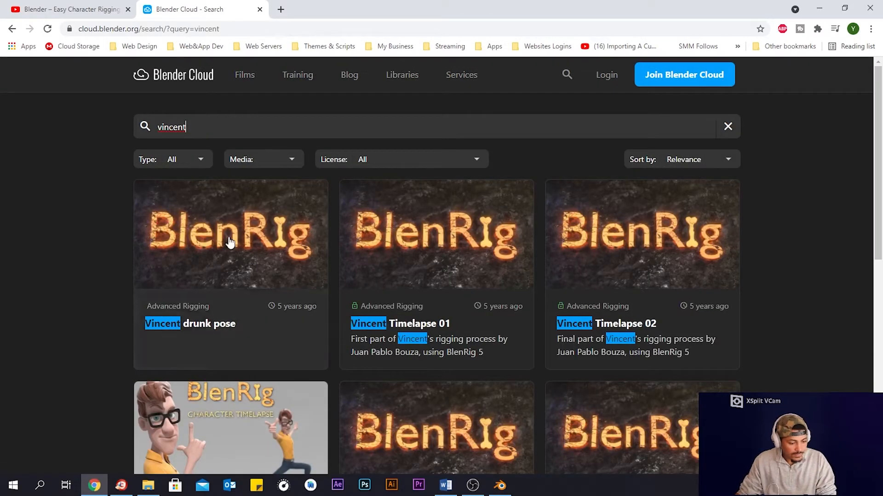
pyautogui.scroll(-2, 232, 249)
pyautogui.scroll(3, 232, 252)
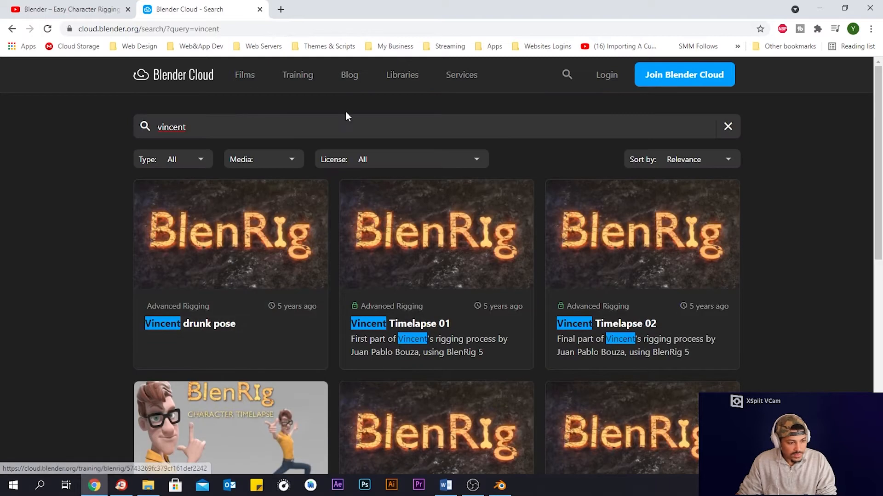
pyautogui.scroll(-8, 557, 236)
pyautogui.scroll(4, 558, 238)
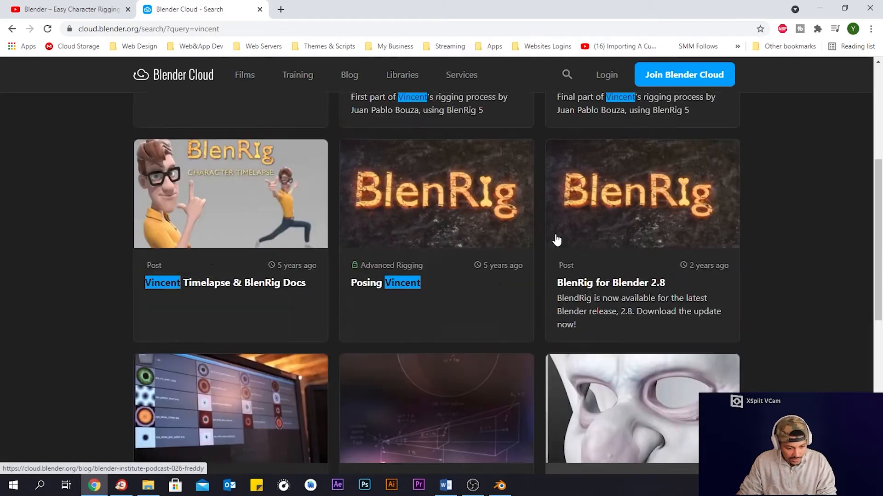
# - Open the Vincent character link from the video description in a new tab
pyautogui.click(58, 2)
pyautogui.middleClick(197, 263)
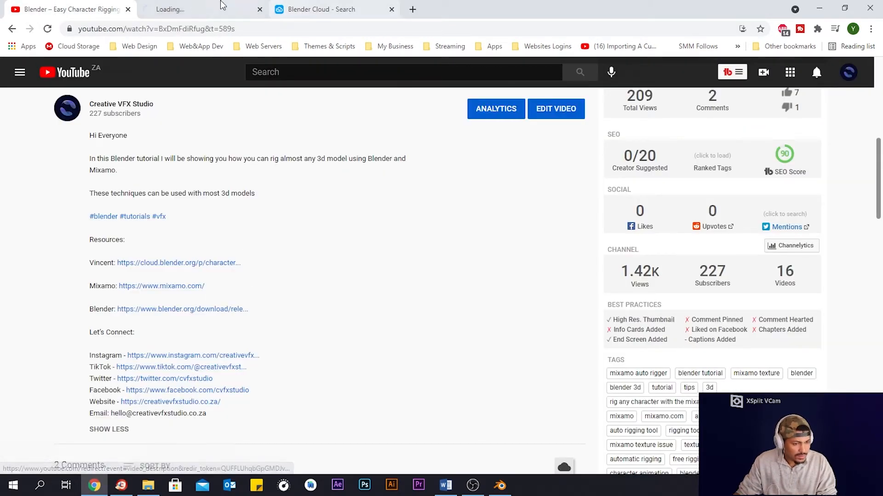
pyautogui.click(220, 3)
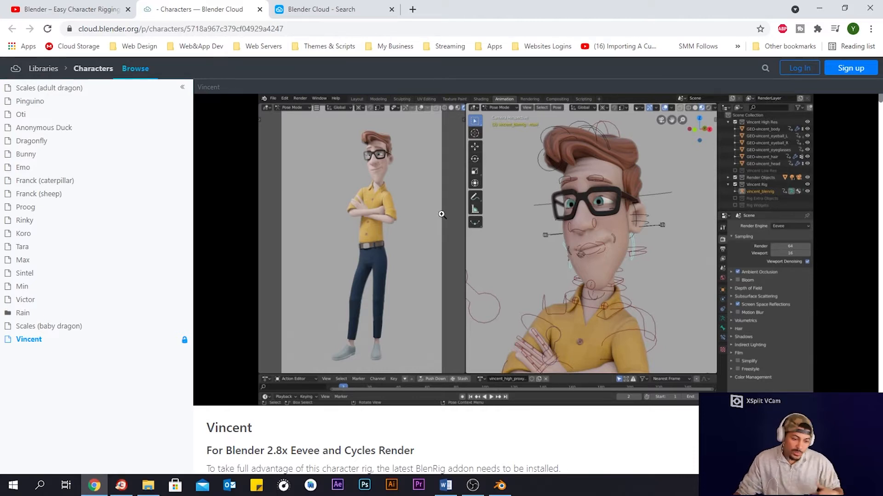
# - Download the legacy Vincent.blend into the VincentRiggingTutorial folder on the Desktop
pyautogui.scroll(-6, 441, 214)
pyautogui.scroll(3, 494, 286)
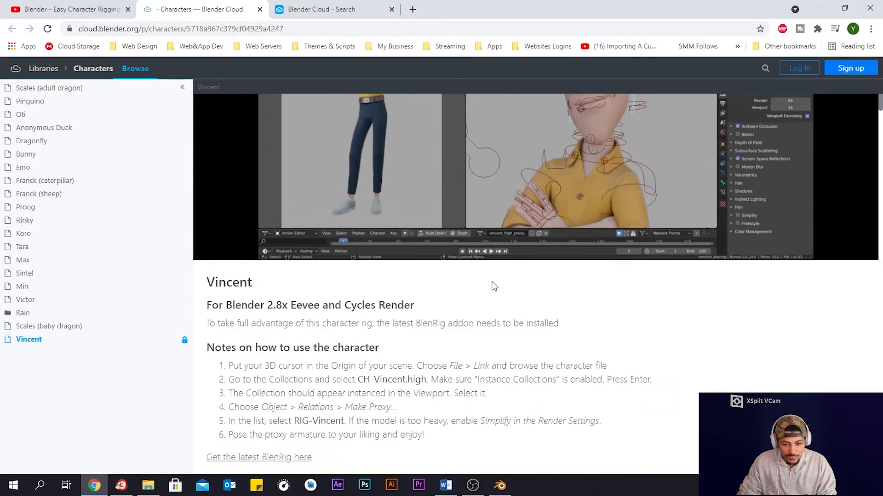
pyautogui.scroll(-20, 493, 286)
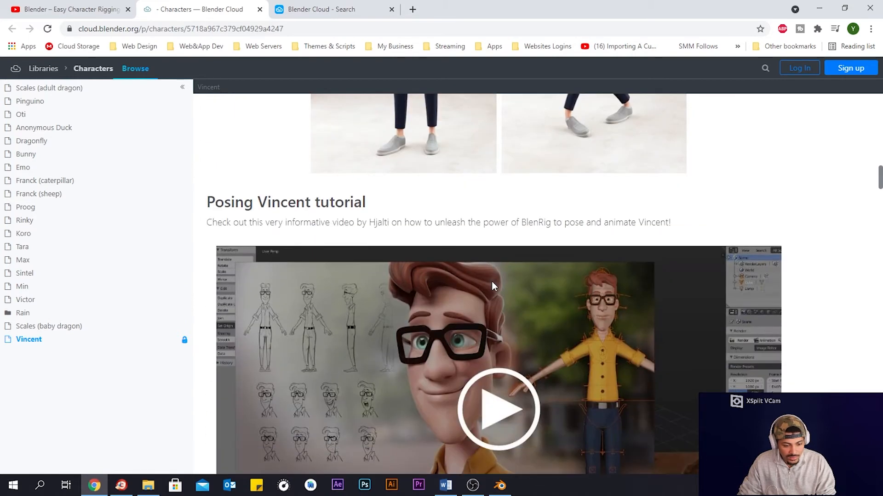
pyautogui.scroll(-12, 493, 285)
pyautogui.scroll(5, 492, 285)
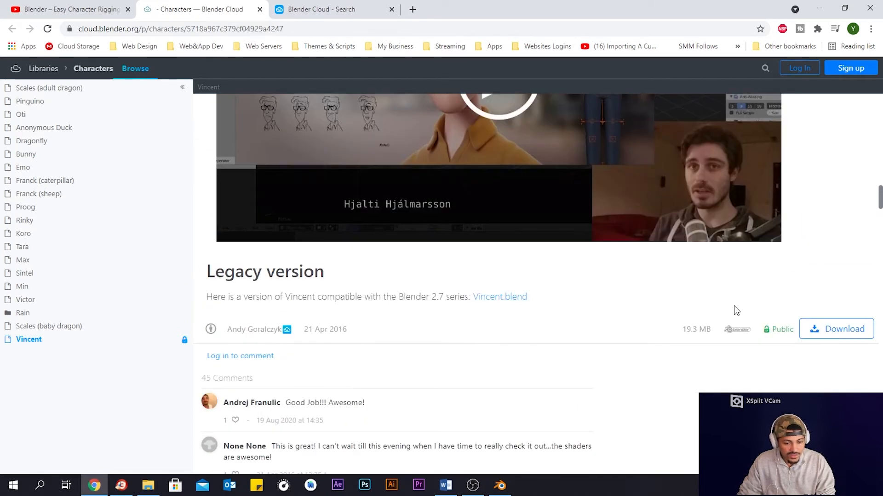
pyautogui.click(822, 330)
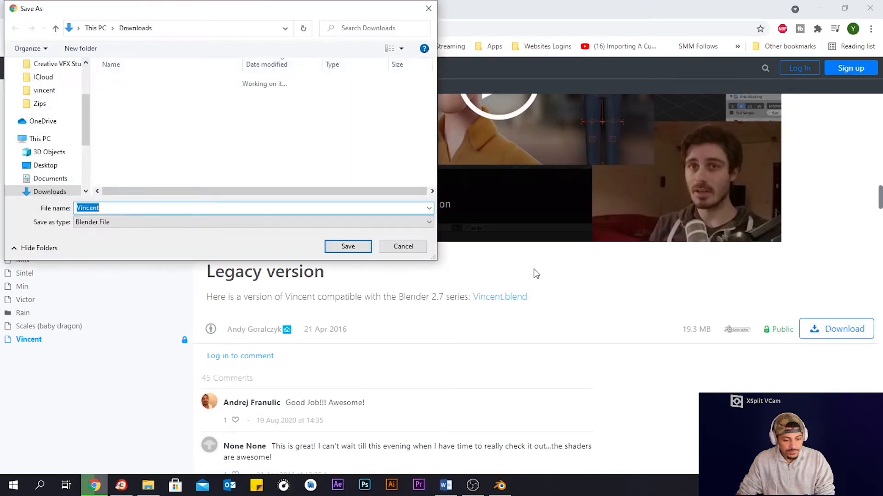
pyautogui.scroll(3, 50, 92)
pyautogui.click(46, 86)
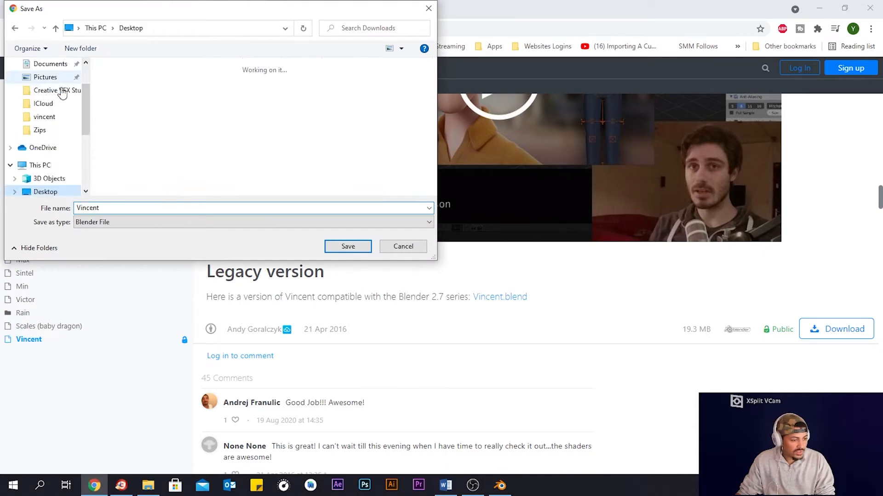
pyautogui.doubleClick(146, 166)
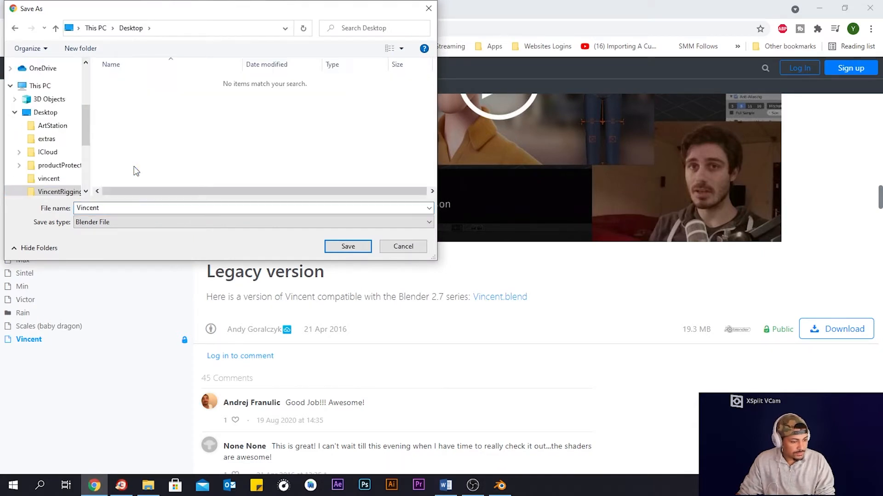
pyautogui.click(348, 247)
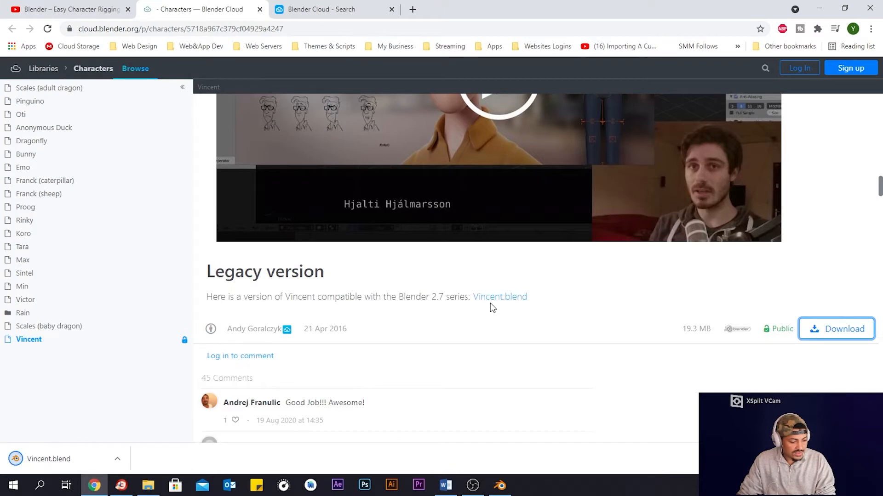
# - Switch to Blender and open Vincent.blend from the Desktop's VincentRiggingTutorial folder
pyautogui.click(816, 9)
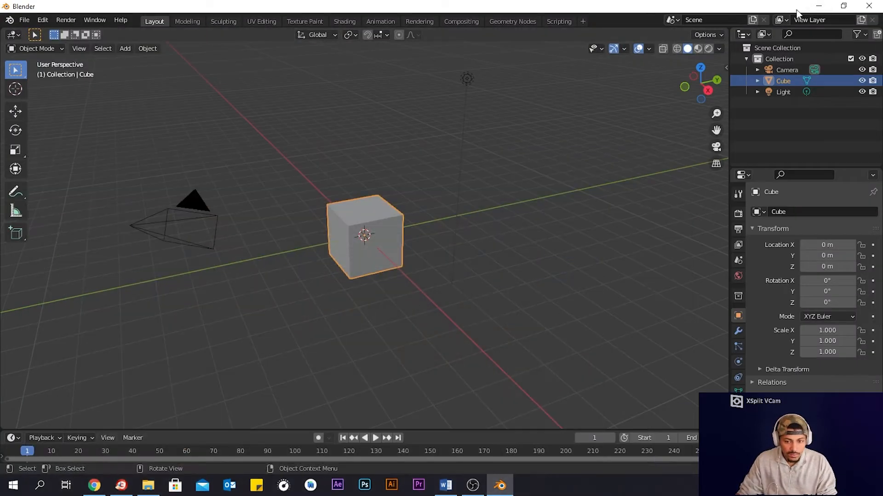
pyautogui.click(24, 20)
pyautogui.click(31, 42)
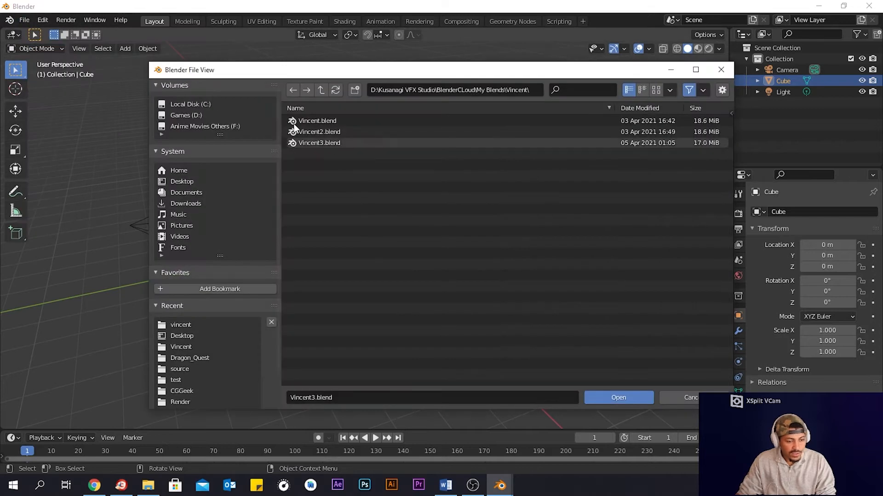
pyautogui.click(179, 181)
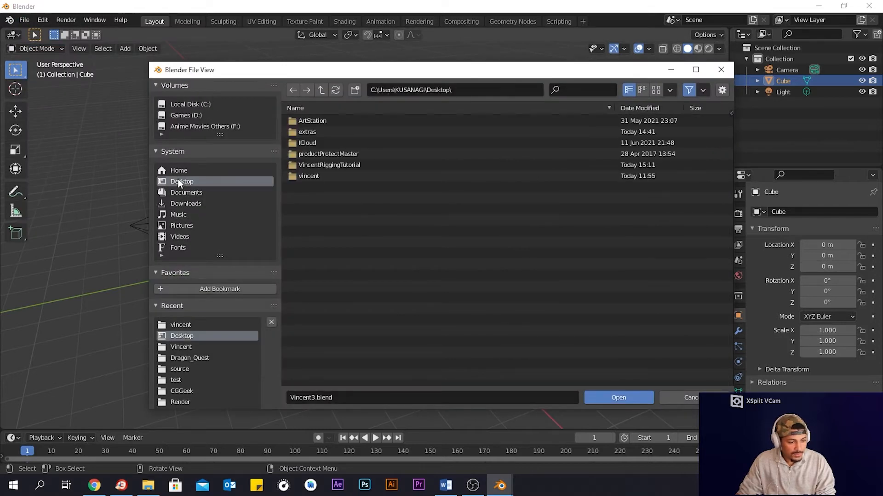
pyautogui.doubleClick(329, 165)
pyautogui.doubleClick(327, 121)
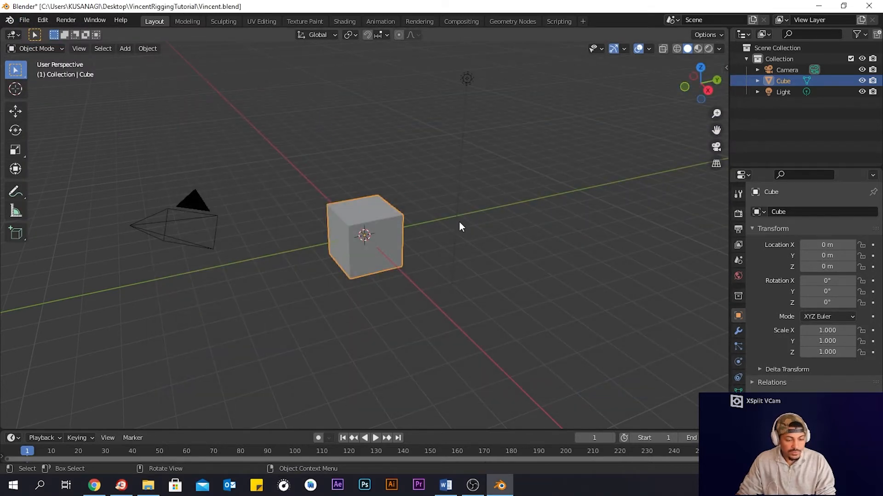
# - Hide the viewport sidebar and widen the outliner and properties area
pyautogui.scroll(-8, 527, 198)
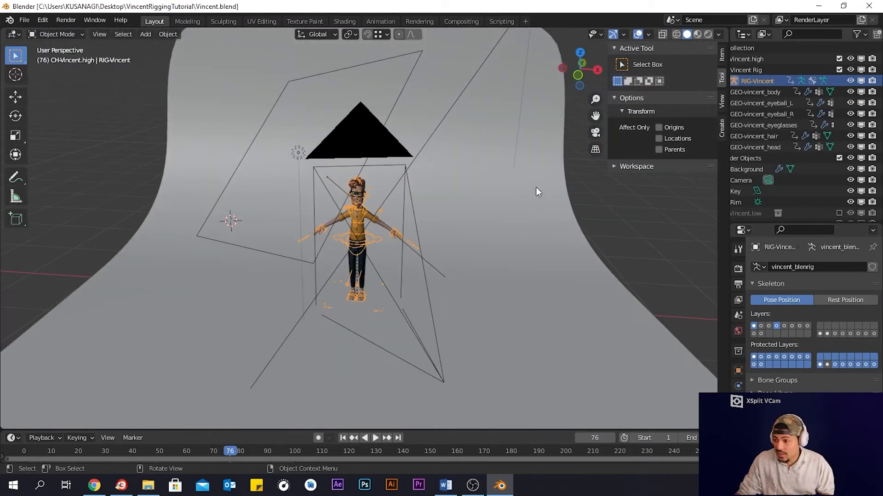
pyautogui.moveTo(536, 191); pyautogui.dragTo(522, 187, button='middle')
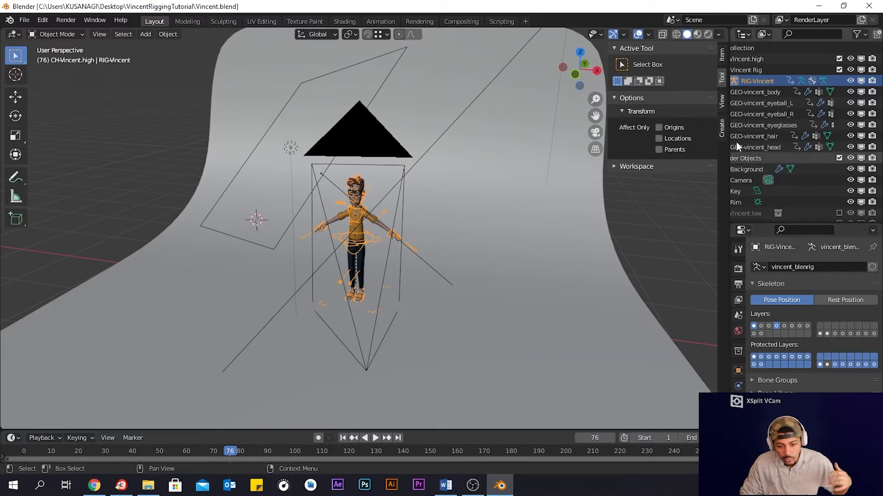
pyautogui.click(680, 79)
pyautogui.press('n')
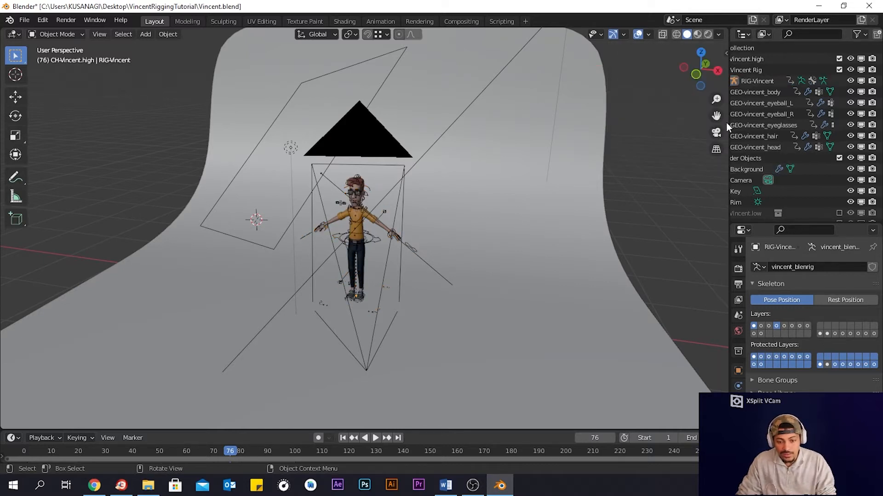
pyautogui.moveTo(728, 122); pyautogui.dragTo(658, 124)
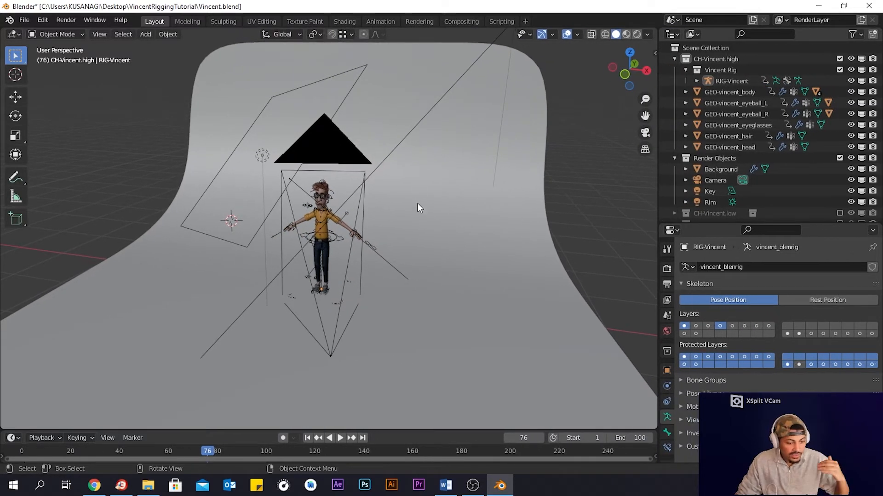
pyautogui.moveTo(417, 205); pyautogui.dragTo(416, 197, button='middle')
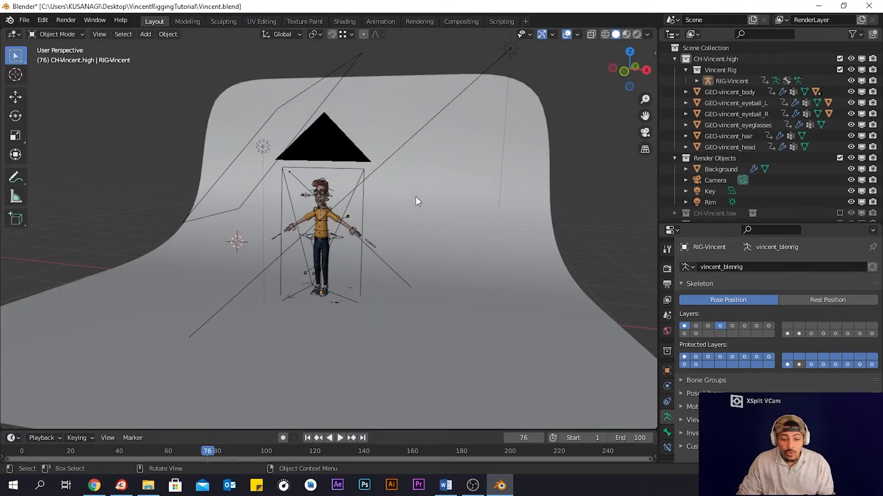
# - Delete the background, camera, key and rim lights, and the Render Objects collection
pyautogui.click(724, 168)
pyautogui.press('Delete')
pyautogui.click(721, 170)
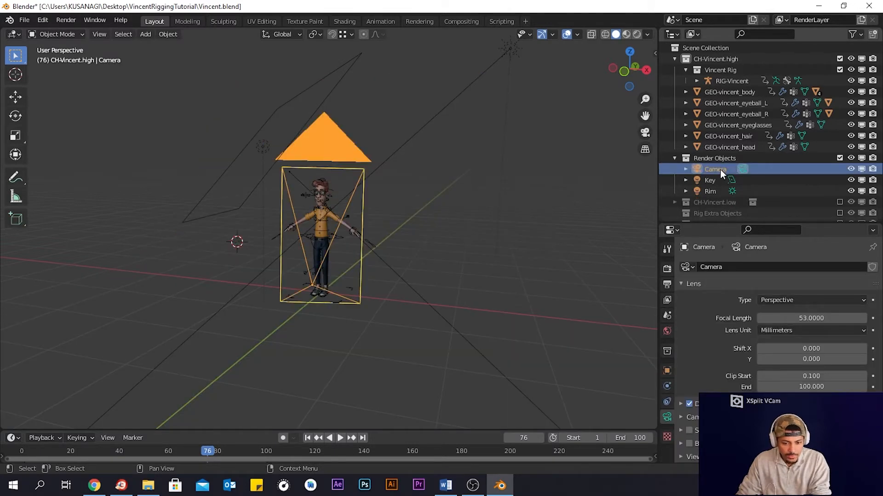
pyautogui.press('Delete')
pyautogui.click(712, 170)
pyautogui.press('Delete')
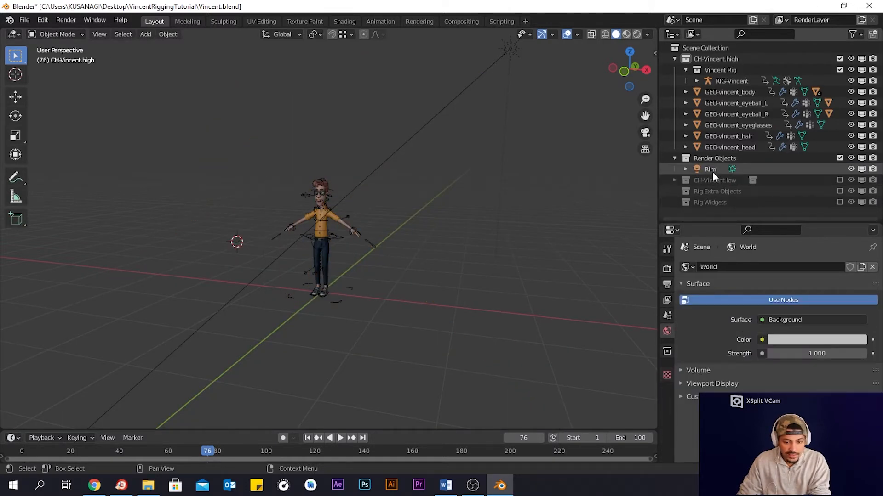
pyautogui.click(713, 172)
pyautogui.press('Delete')
pyautogui.click(713, 160)
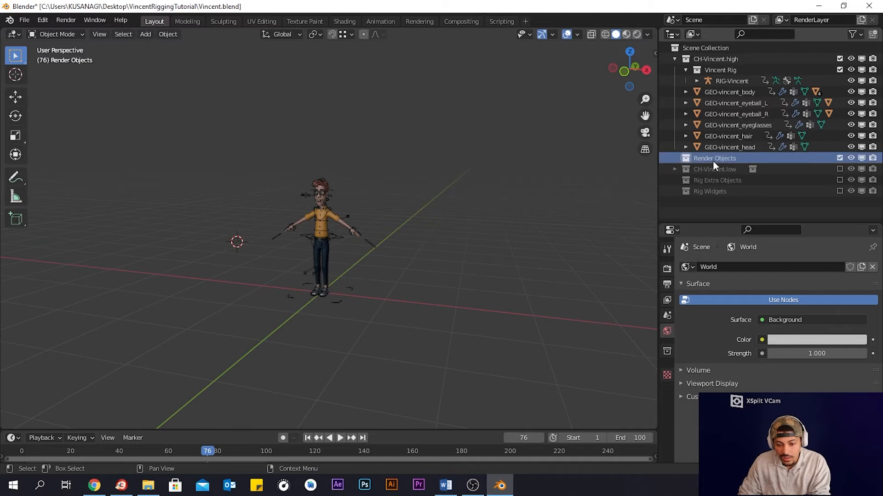
pyautogui.press('Delete')
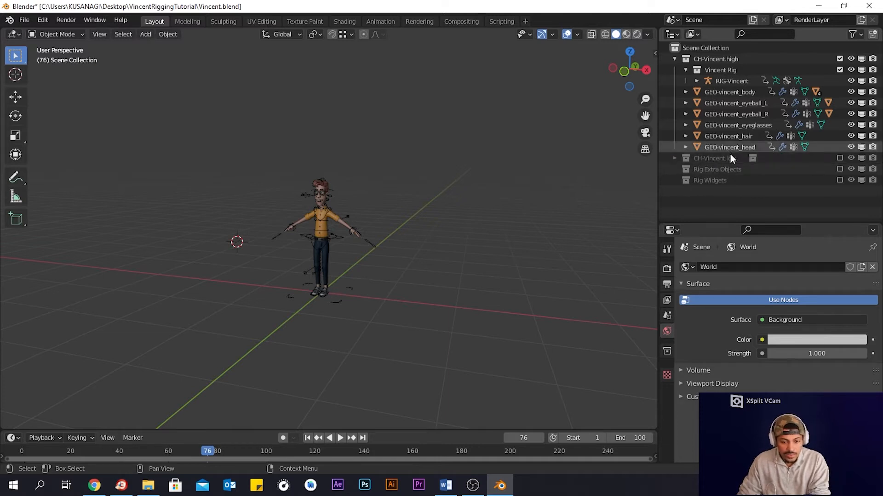
# - Delete the character's existing rig from the viewport
pyautogui.scroll(6, 367, 230)
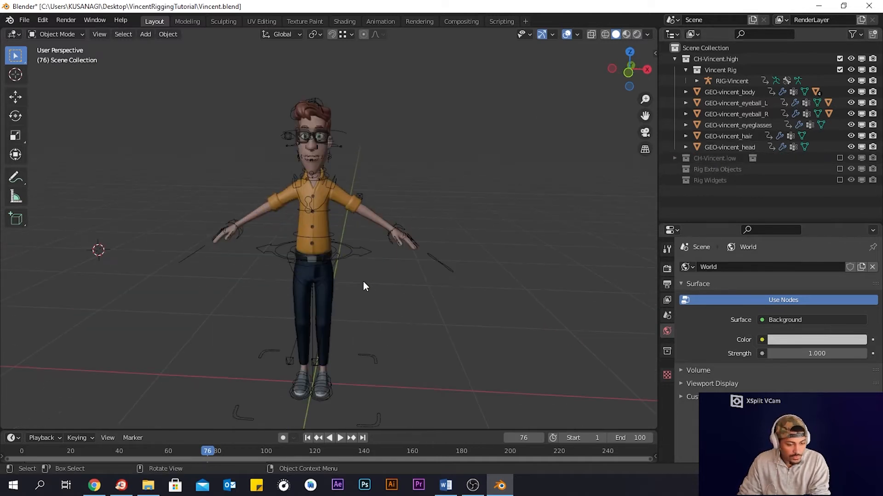
pyautogui.click(360, 265)
pyautogui.press('Delete')
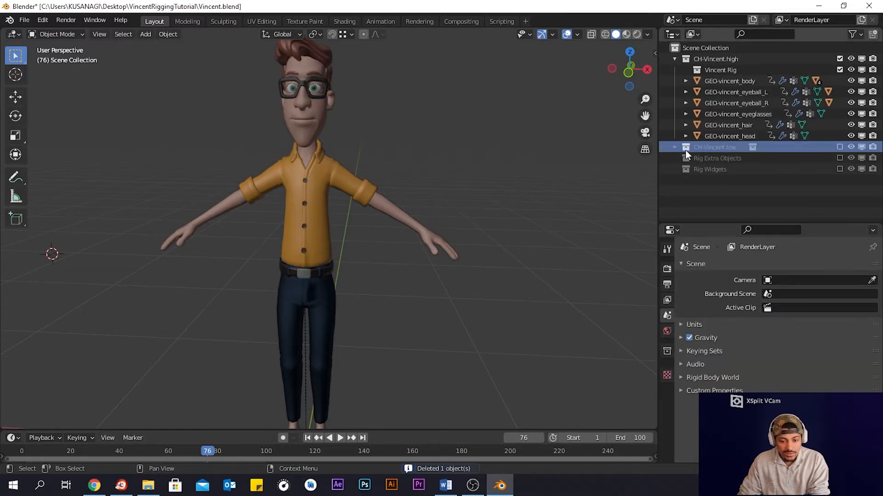
# - Delete the Rig Extra Objects collection
pyautogui.click(699, 159)
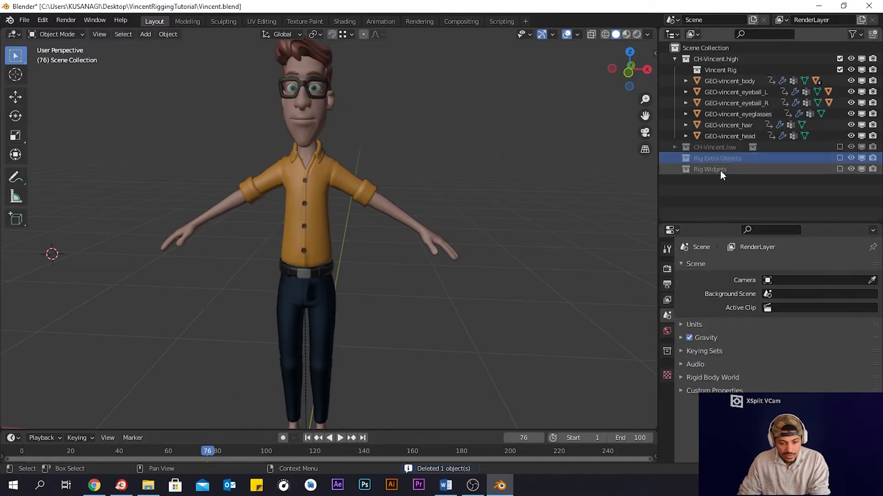
pyautogui.click(721, 170)
pyautogui.click(728, 161)
pyautogui.press('Delete')
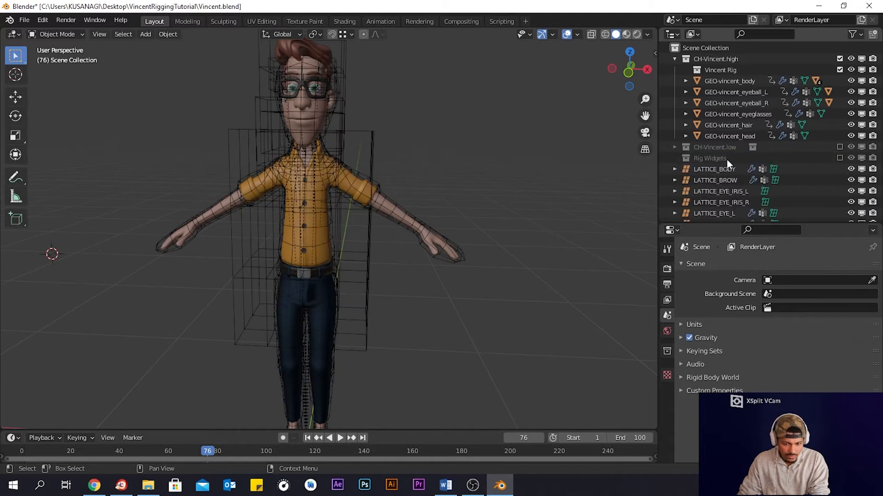
# - Delete all lattice objects and the vincent_mdef_cage body and head objects
pyautogui.click(725, 167)
pyautogui.scroll(-3, 725, 169)
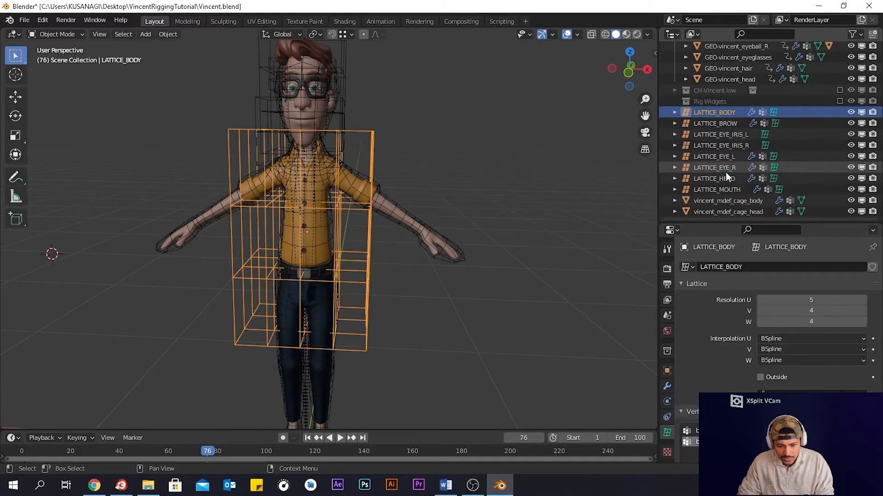
pyautogui.keyDown('shift'); pyautogui.click(729, 211); pyautogui.keyUp('shift')
pyautogui.press('Delete')
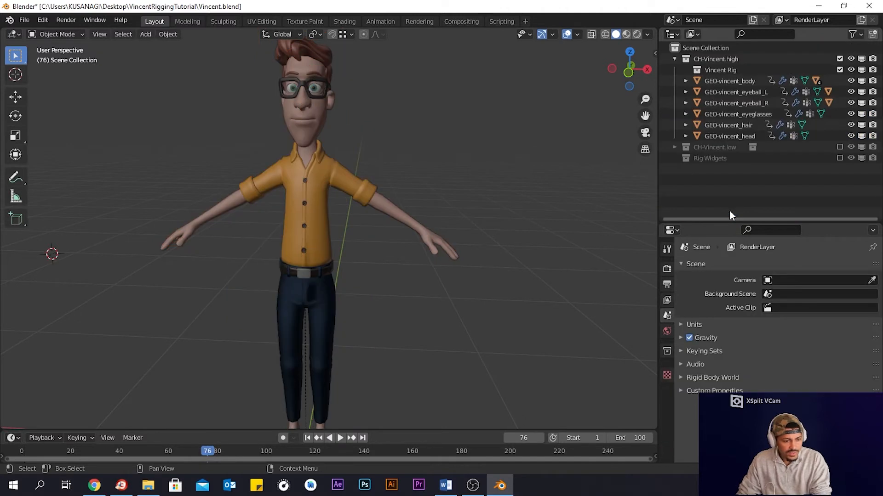
# - Delete the Vincent Rig collection and the CH-Vincent.low collection
pyautogui.click(726, 152)
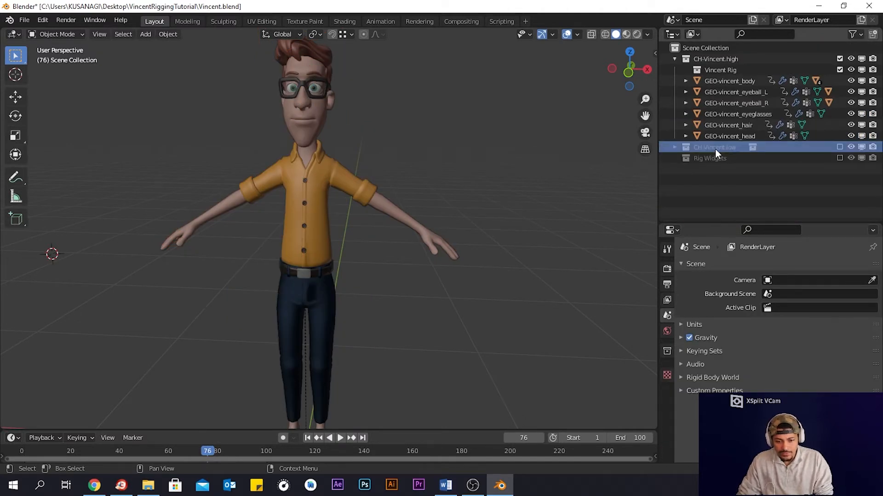
pyautogui.click(674, 147)
pyautogui.click(708, 158)
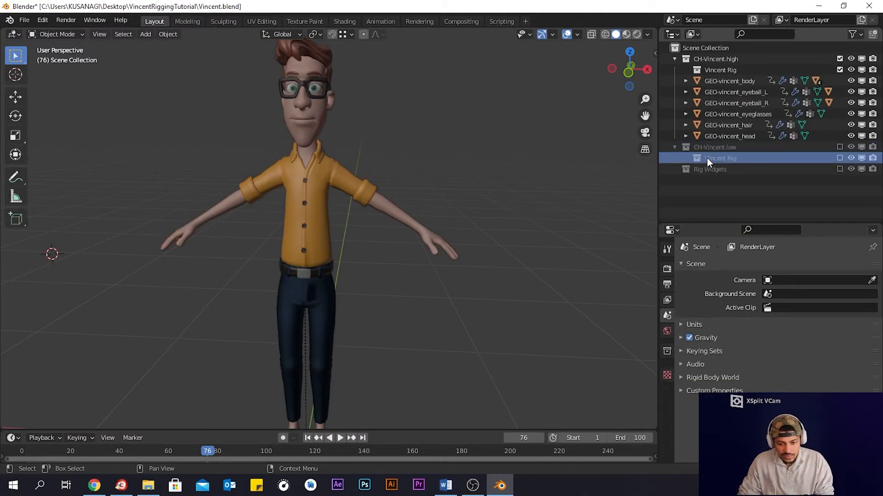
pyautogui.press('Delete')
pyautogui.click(720, 137)
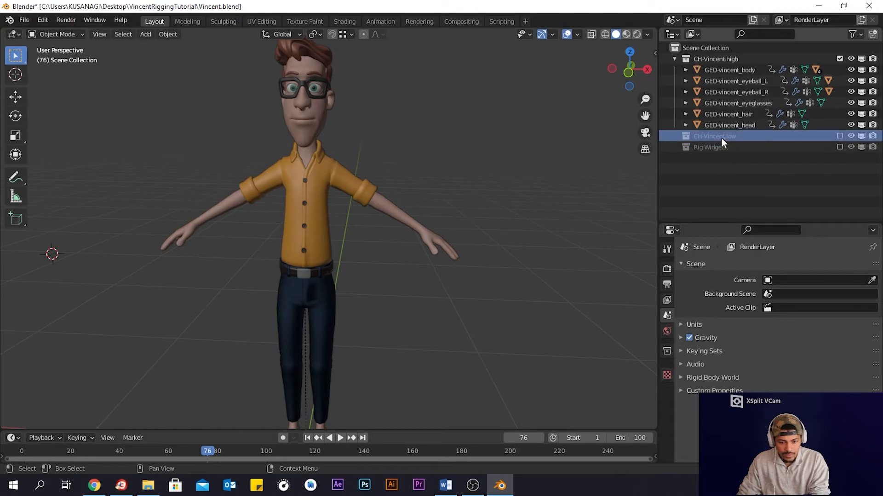
pyautogui.press('Delete')
# - Delete all the PROXY objects from PROXY-vincent_body to PROXY_vincent_eyeglasses
pyautogui.click(727, 148)
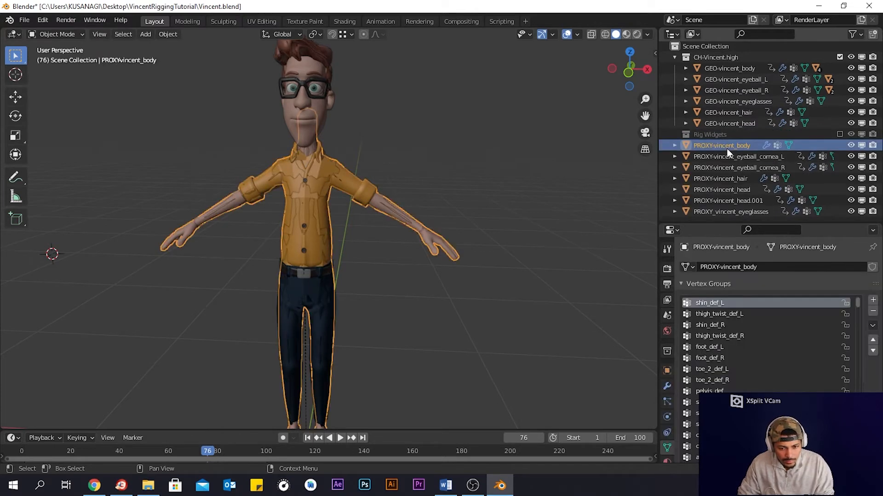
pyautogui.keyDown('shift'); pyautogui.click(735, 212); pyautogui.keyUp('shift')
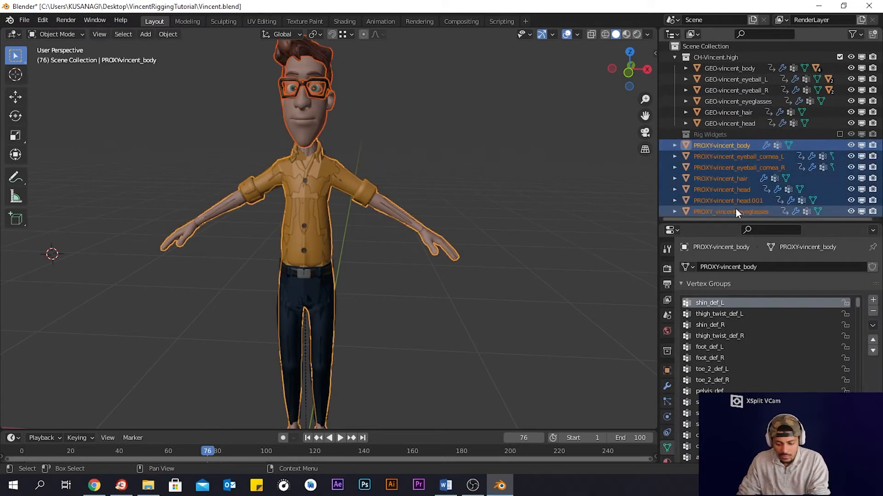
pyautogui.press('Delete')
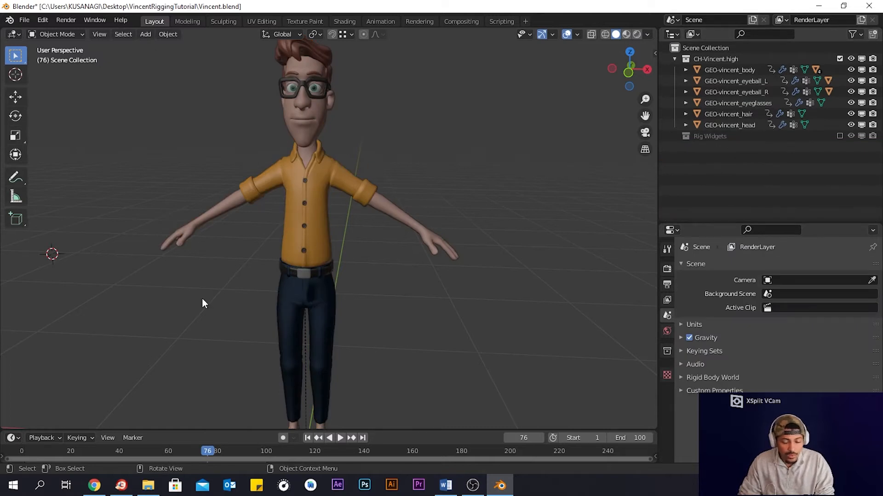
# - Export the character as Wavefront Vincent.obj into a new OBJ folder inside VincentRiggingTutorial
pyautogui.scroll(-2, 296, 258)
pyautogui.moveTo(366, 251); pyautogui.dragTo(412, 270, button='middle')
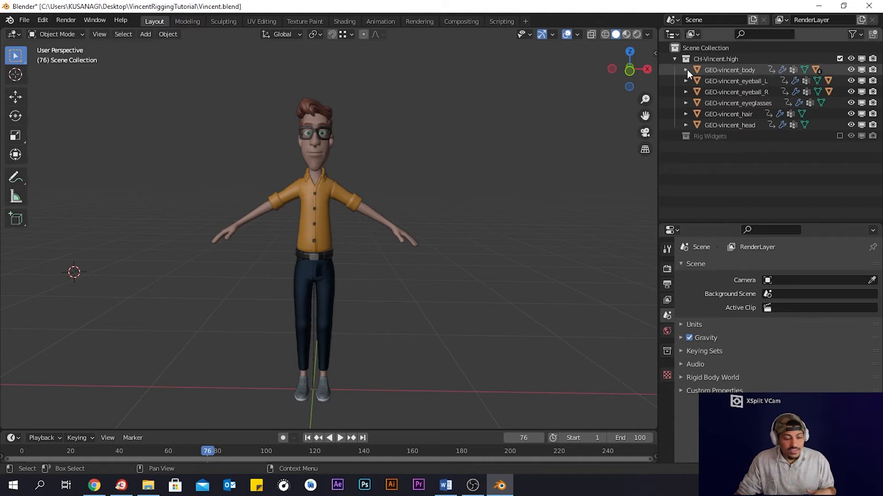
pyautogui.click(30, 19)
pyautogui.moveTo(94, 181)
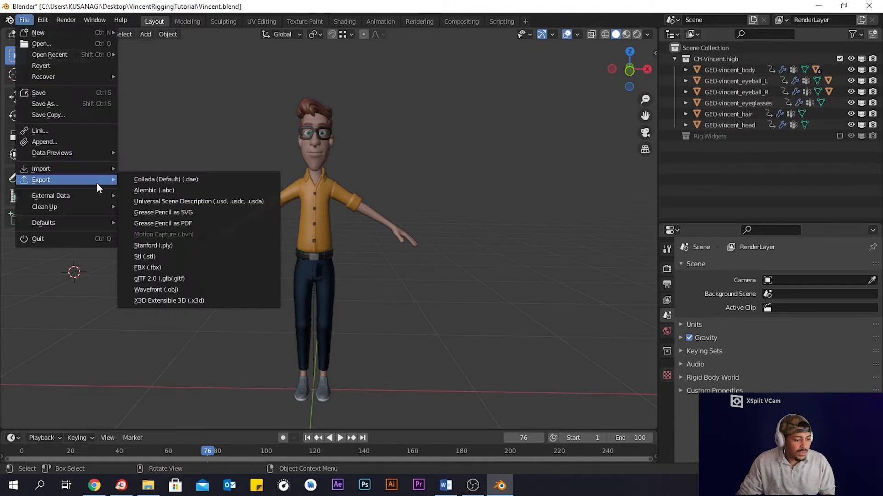
pyautogui.click(196, 291)
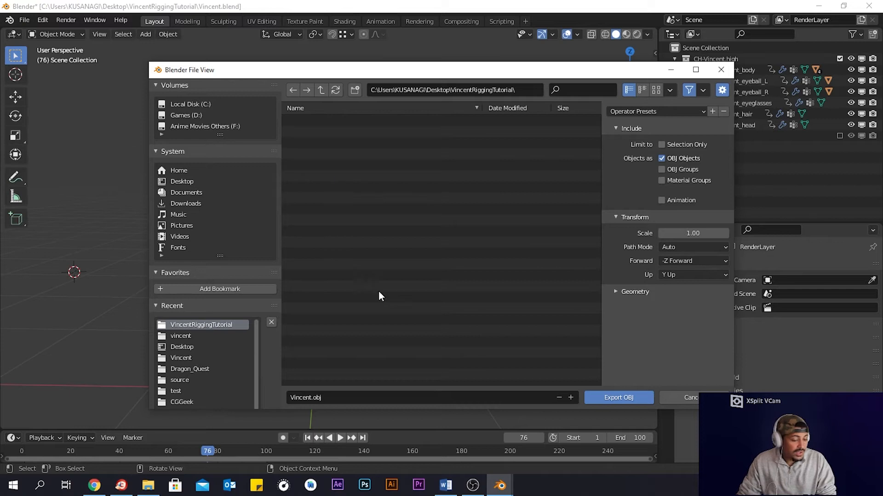
pyautogui.rightClick(347, 168)
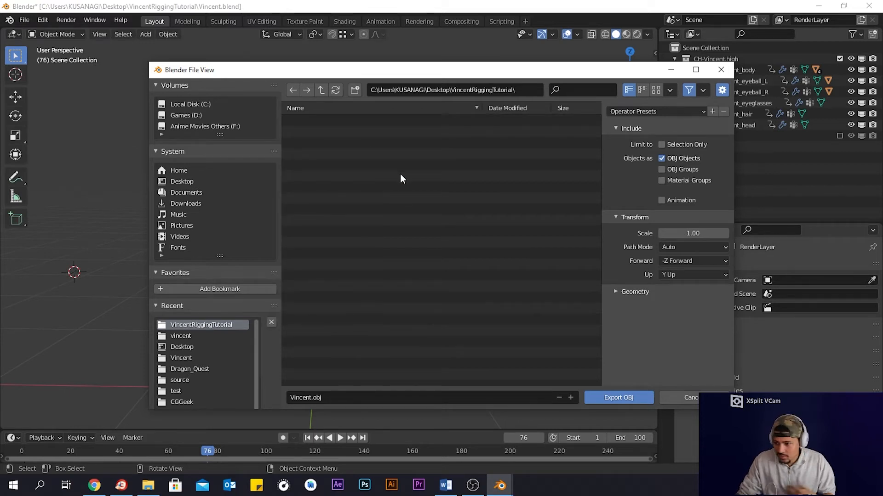
pyautogui.rightClick(330, 154)
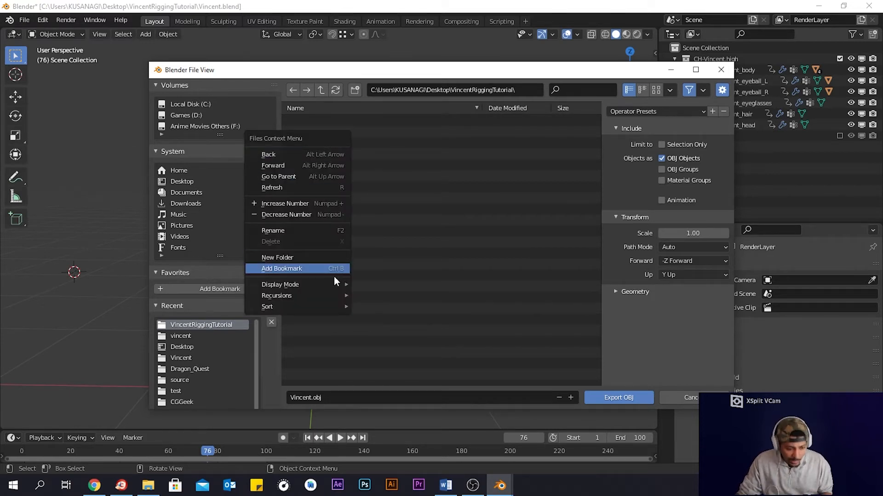
pyautogui.click(324, 258)
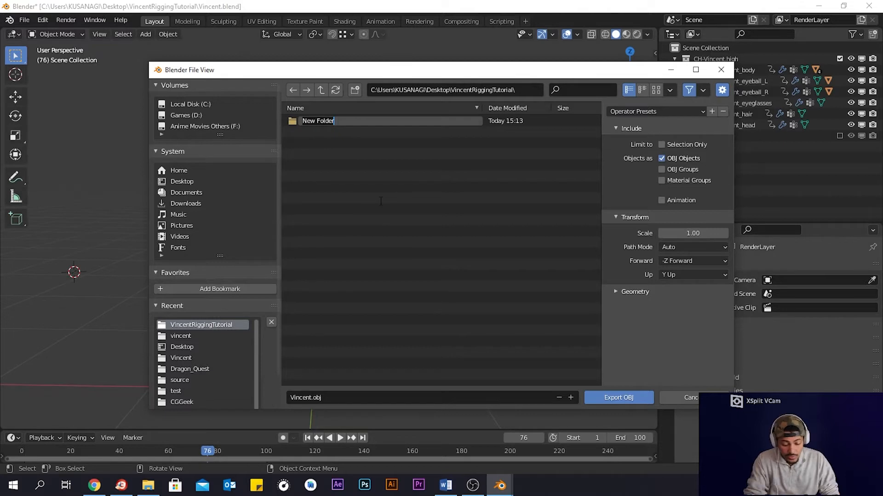
pyautogui.write('OBJ')
pyautogui.press('Return')
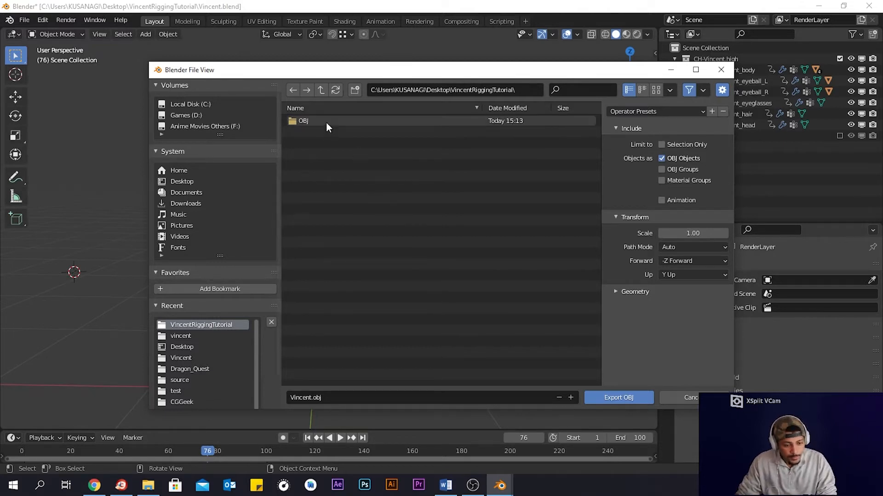
pyautogui.doubleClick(303, 120)
pyautogui.click(620, 398)
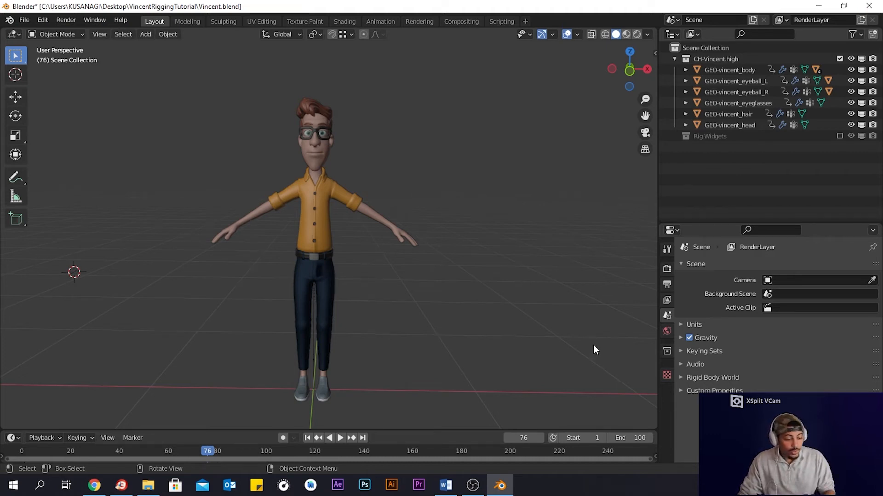
# - Open the OBJ folder in File Explorer and inspect the exported OBJ and MTL files
pyautogui.click(148, 486)
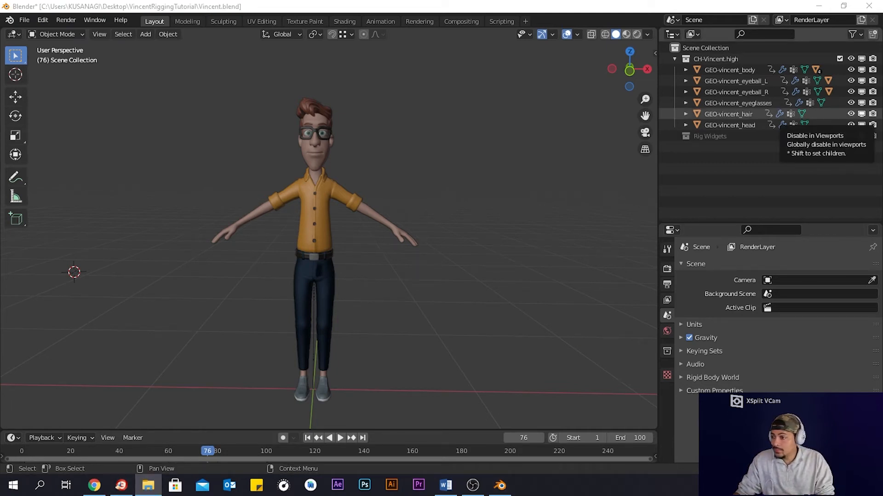
pyautogui.moveTo(882, 99); pyautogui.dragTo(519, 0)
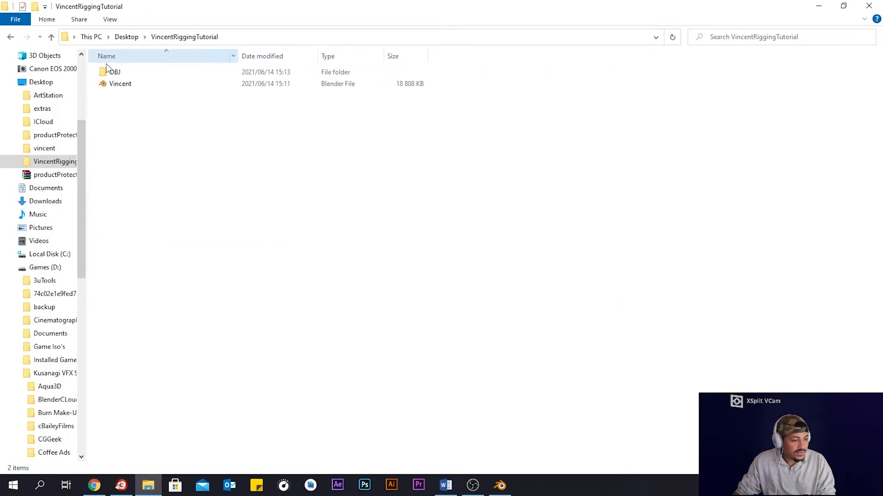
pyautogui.doubleClick(116, 72)
pyautogui.click(204, 101)
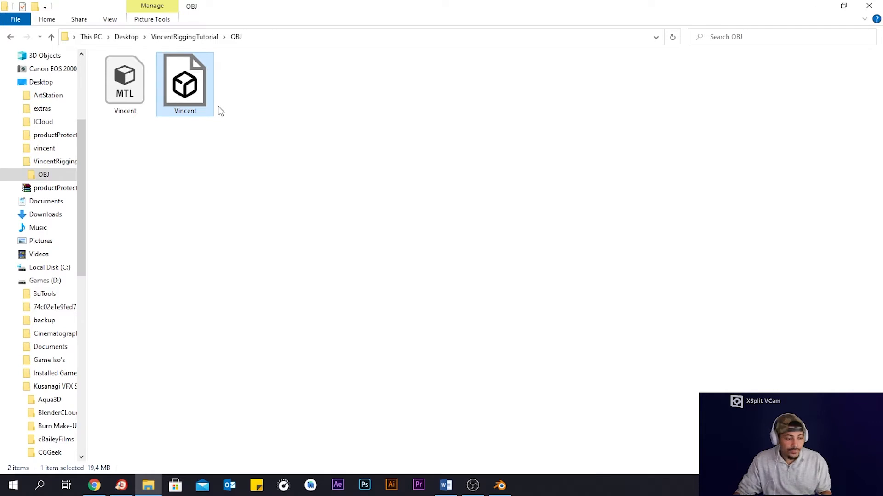
pyautogui.click(123, 105)
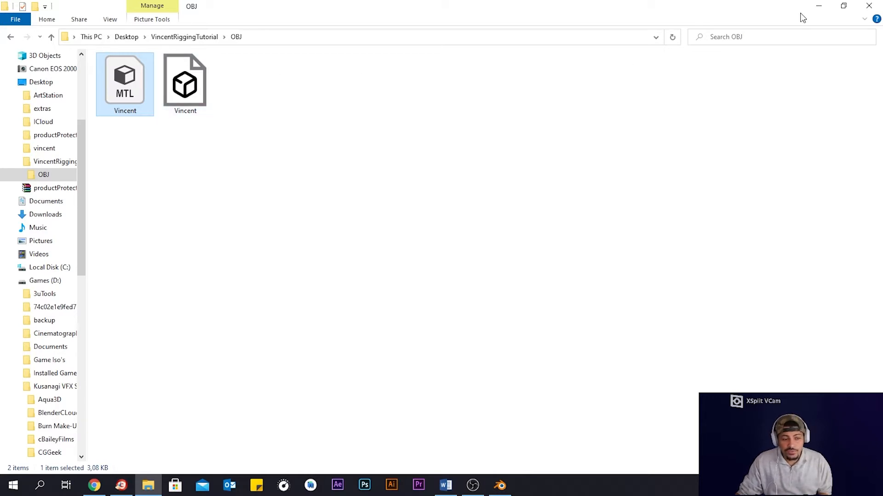
pyautogui.click(819, 6)
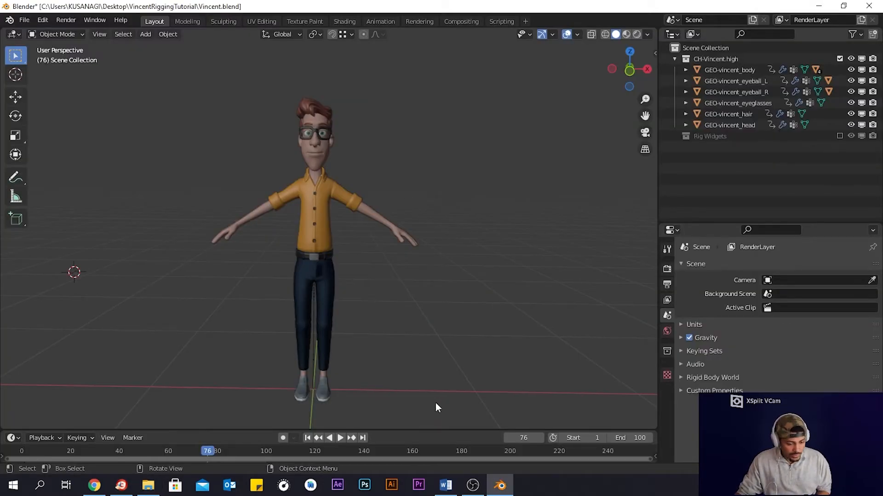
# - Delete all objects in the viewport along with the CH-Vincent.high and Rig Widgets collections
pyautogui.moveTo(434, 403); pyautogui.dragTo(169, 49)
pyautogui.press('Delete')
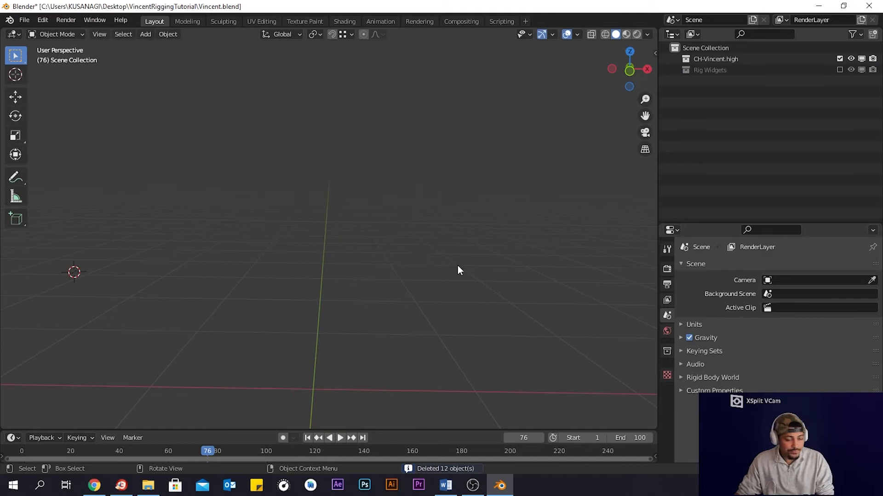
pyautogui.scroll(-3, 457, 270)
pyautogui.moveTo(757, 120); pyautogui.dragTo(702, 59)
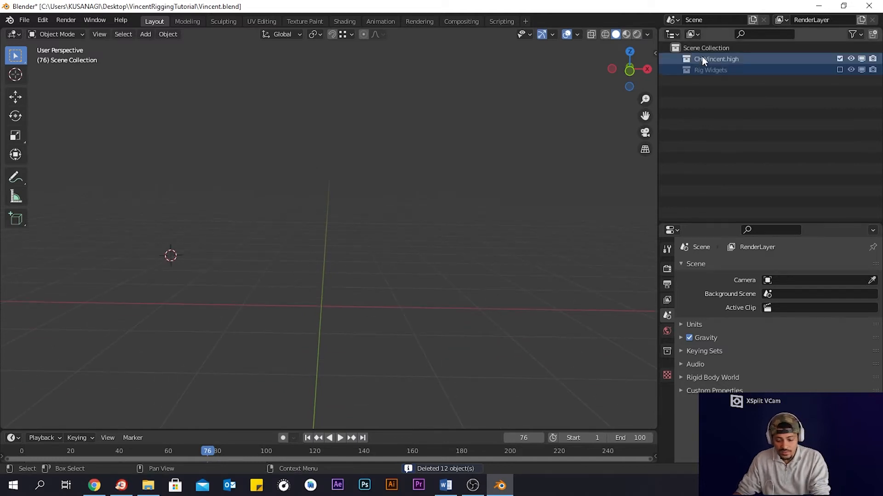
pyautogui.press('Delete')
# - Select every cs_ widget object listed in the scene collection and delete them all
pyautogui.click(706, 59)
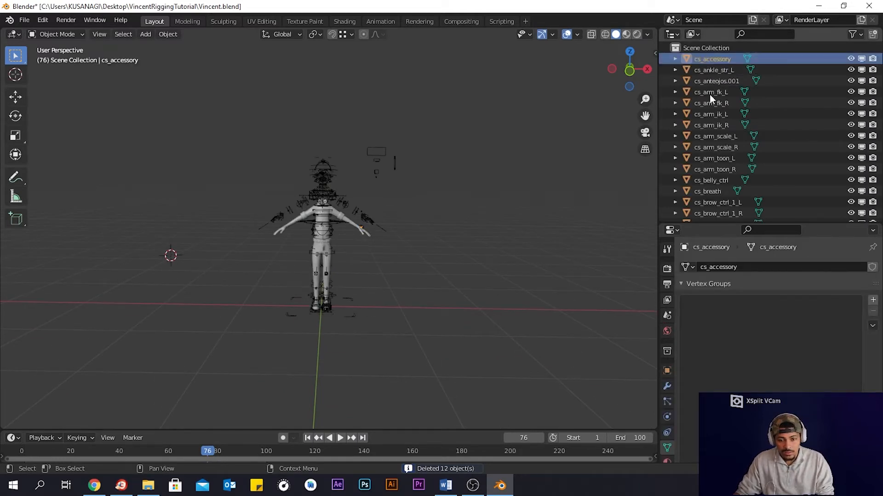
pyautogui.scroll(-15, 714, 131)
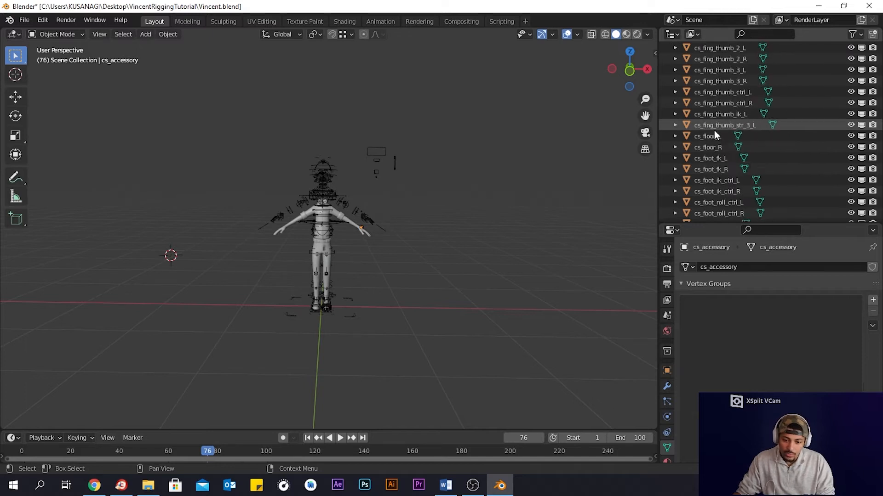
pyautogui.scroll(-20, 713, 131)
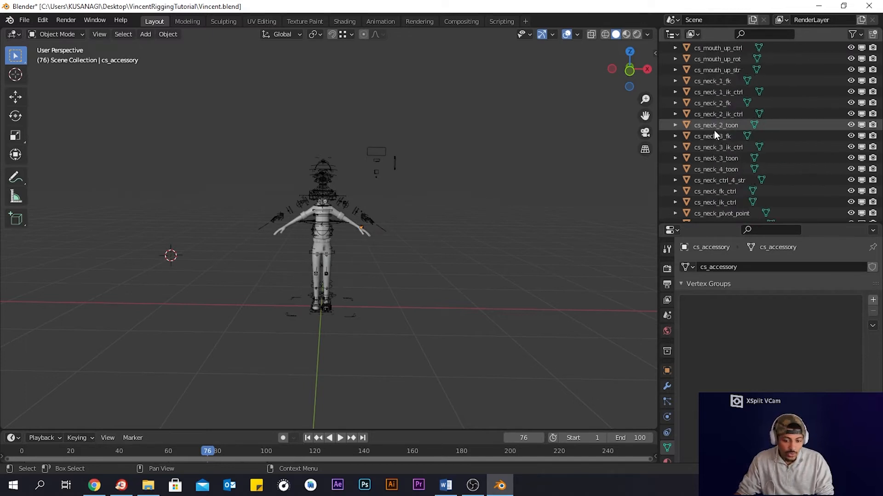
pyautogui.scroll(-20, 713, 131)
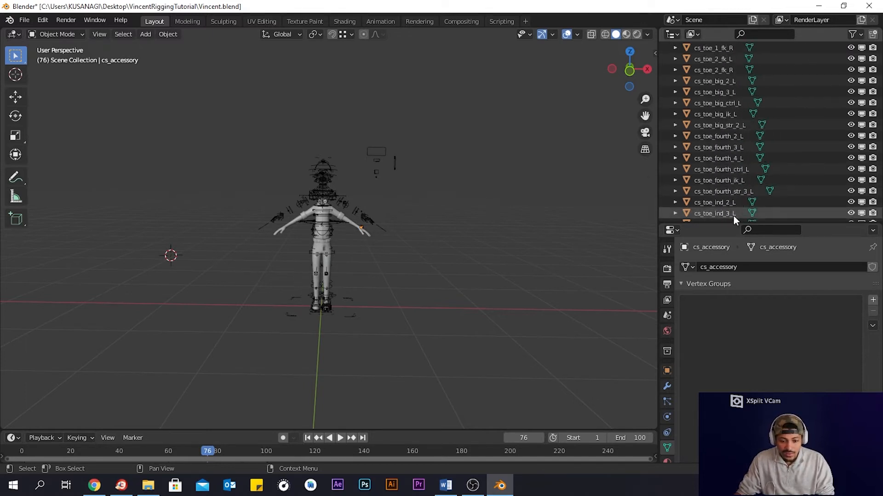
pyautogui.moveTo(733, 223); pyautogui.dragTo(732, 411)
pyautogui.scroll(-8, 721, 317)
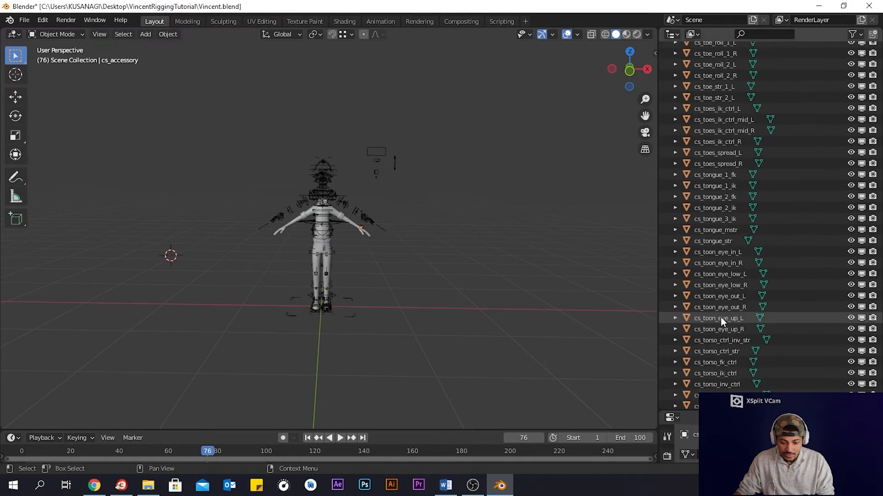
pyautogui.scroll(-3, 721, 317)
pyautogui.keyDown('shift'); pyautogui.click(722, 399); pyautogui.keyUp('shift')
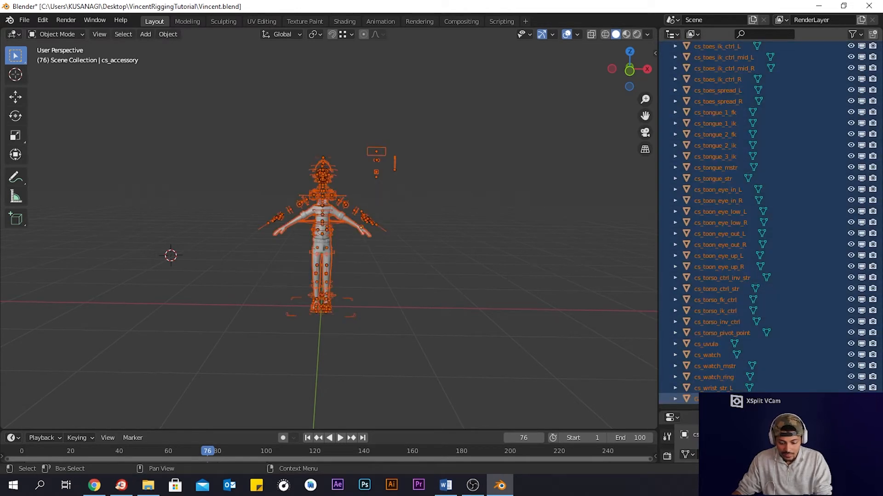
pyautogui.press('Delete')
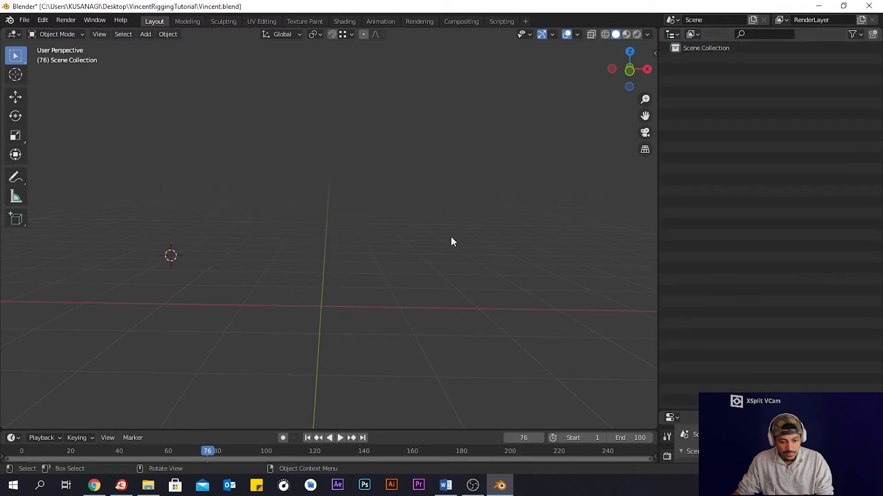
# - Import Vincent.obj from the OBJ folder as a Wavefront OBJ
pyautogui.moveTo(327, 138)
pyautogui.mouseDown(button='middle')
pyautogui.moveTo(357, 150)
pyautogui.moveTo(340, 143)
pyautogui.mouseUp(button='middle')
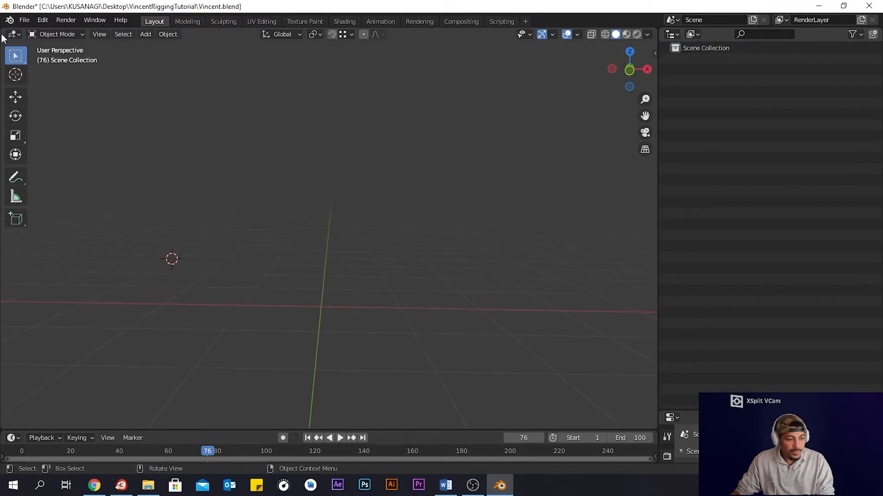
pyautogui.click(25, 20)
pyautogui.moveTo(91, 169)
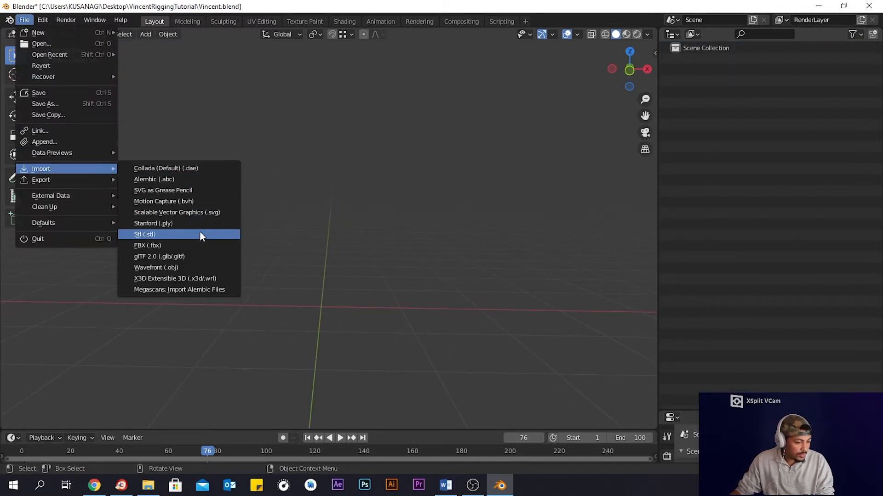
pyautogui.click(193, 267)
pyautogui.doubleClick(314, 121)
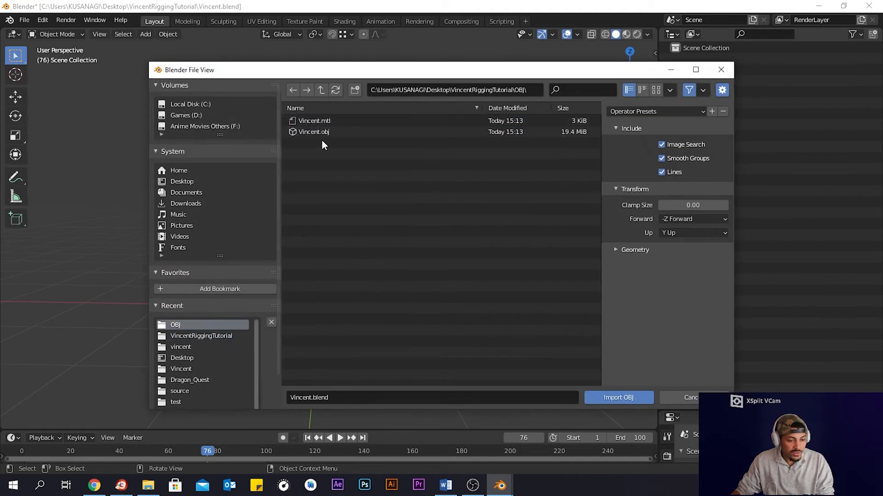
pyautogui.click(318, 132)
pyautogui.click(612, 396)
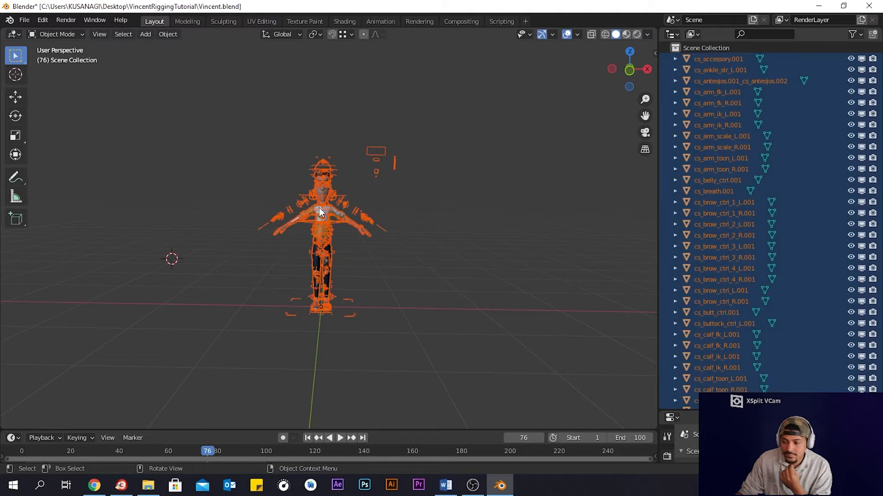
# - Select all the imported cs_ widget objects in the outliner and delete them, keeping only the GEO meshes
pyautogui.click(437, 214)
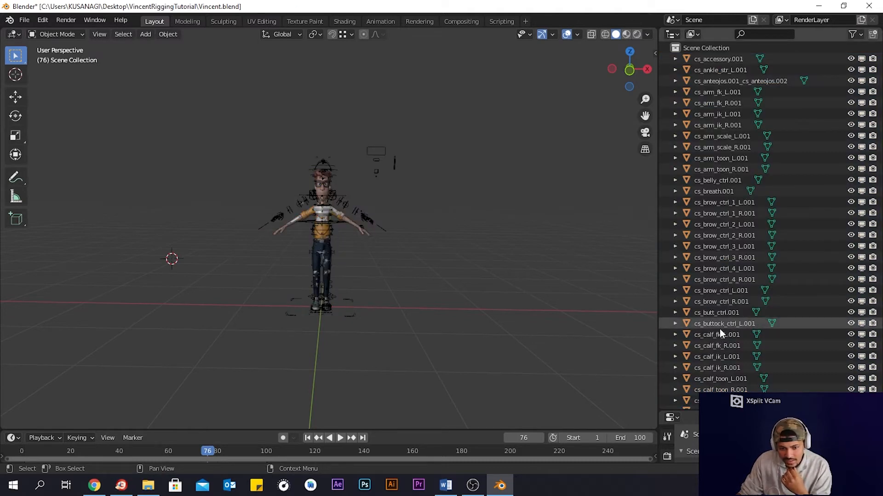
pyautogui.scroll(-12, 719, 329)
pyautogui.scroll(-15, 719, 329)
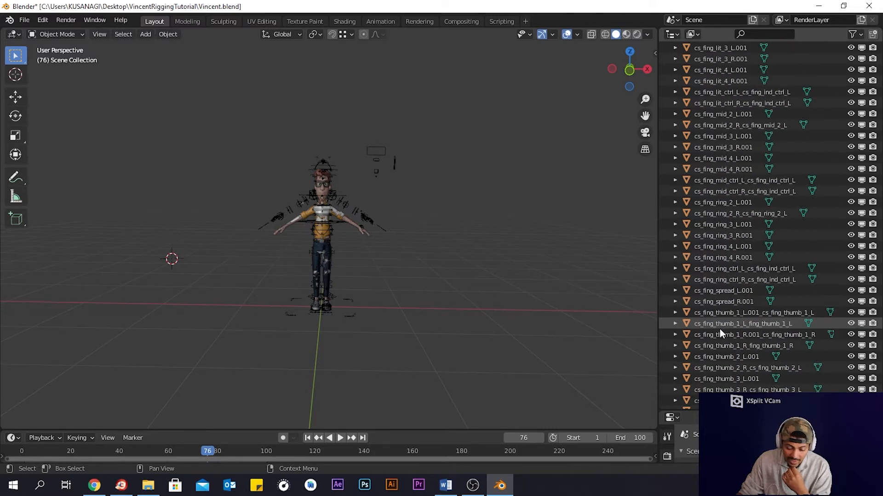
pyautogui.scroll(-15, 719, 329)
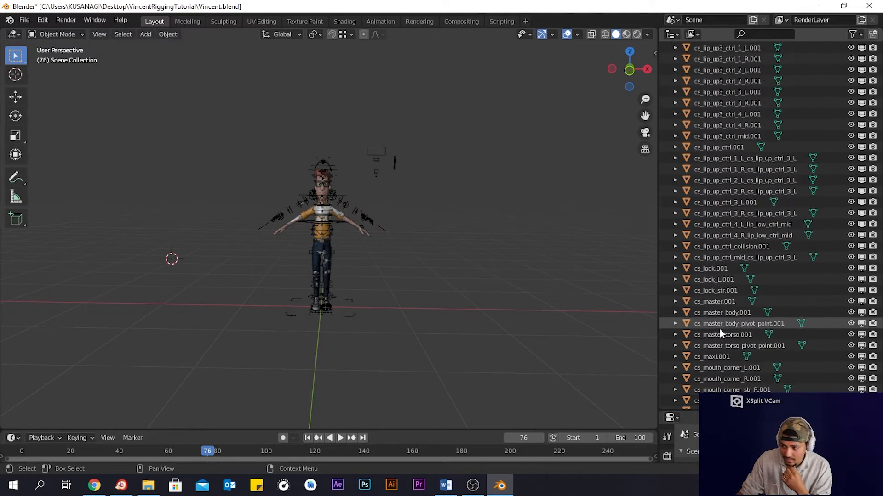
pyautogui.scroll(-15, 719, 329)
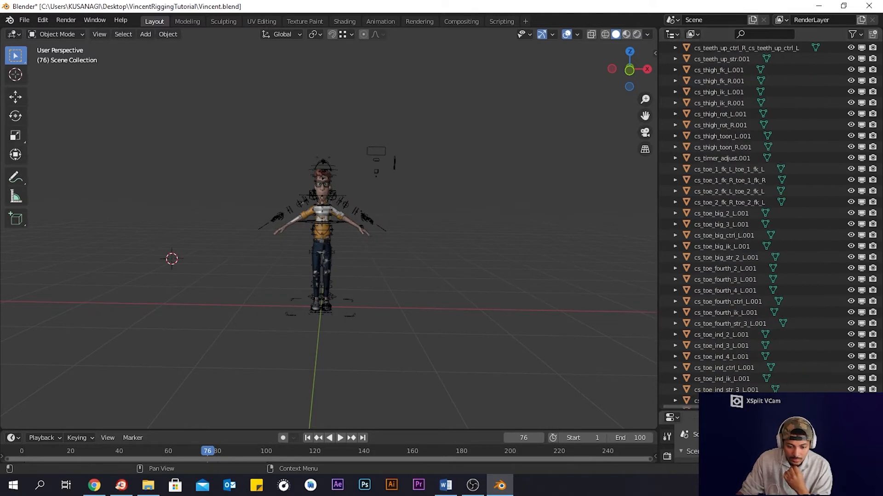
pyautogui.scroll(-12, 732, 382)
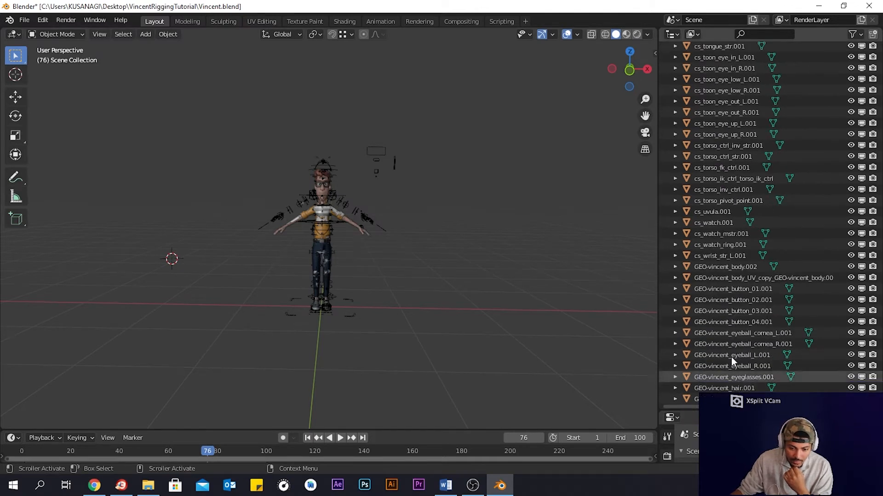
pyautogui.click(719, 257)
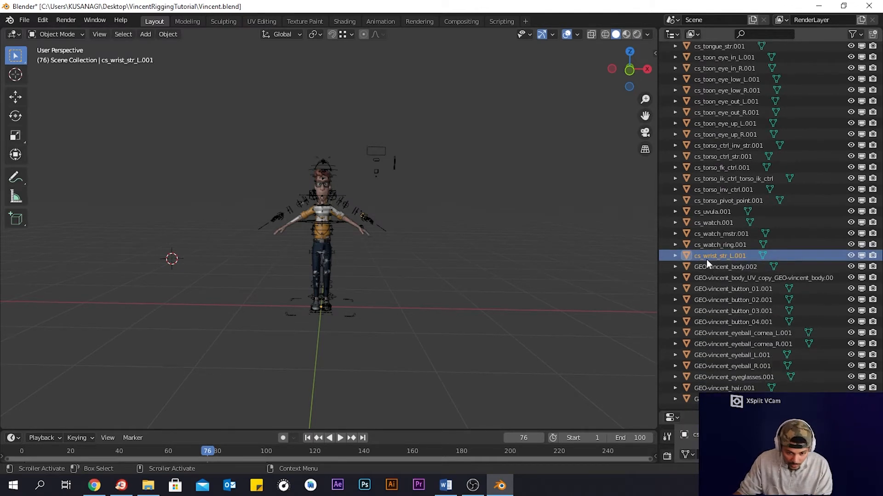
pyautogui.scroll(15, 750, 299)
pyautogui.scroll(20, 751, 300)
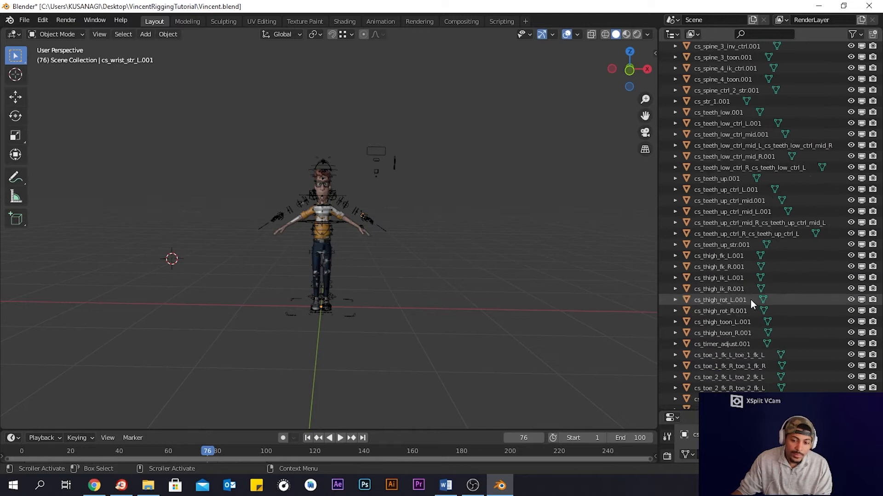
pyautogui.scroll(20, 750, 300)
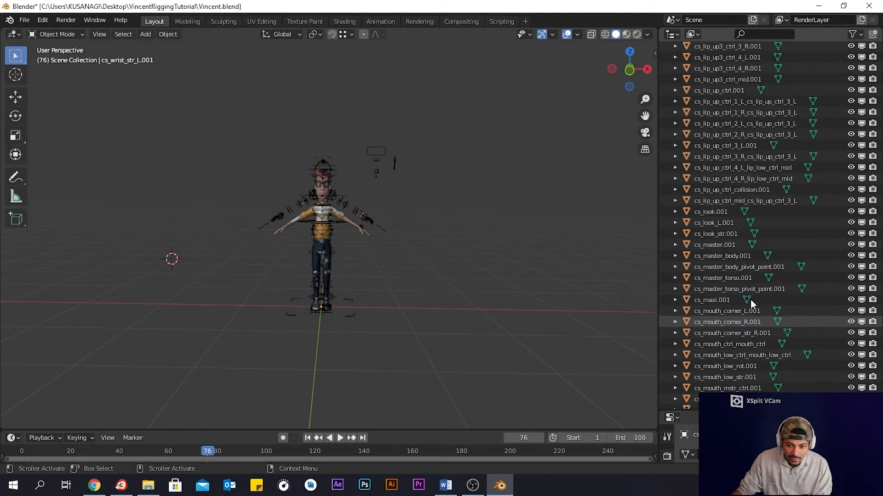
pyautogui.scroll(20, 750, 299)
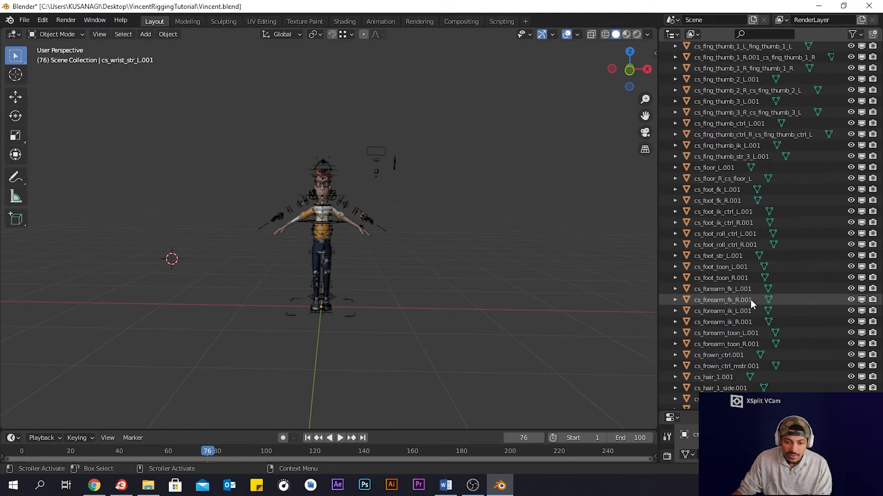
pyautogui.scroll(15, 751, 299)
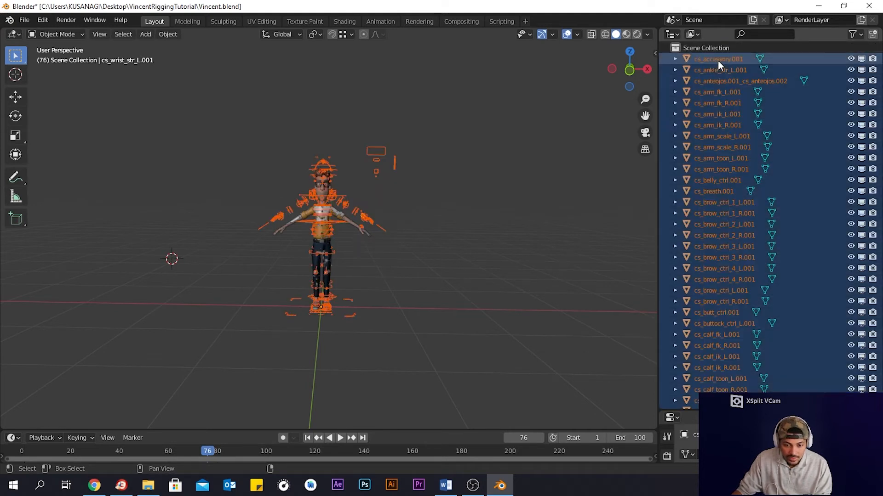
pyautogui.press('a')
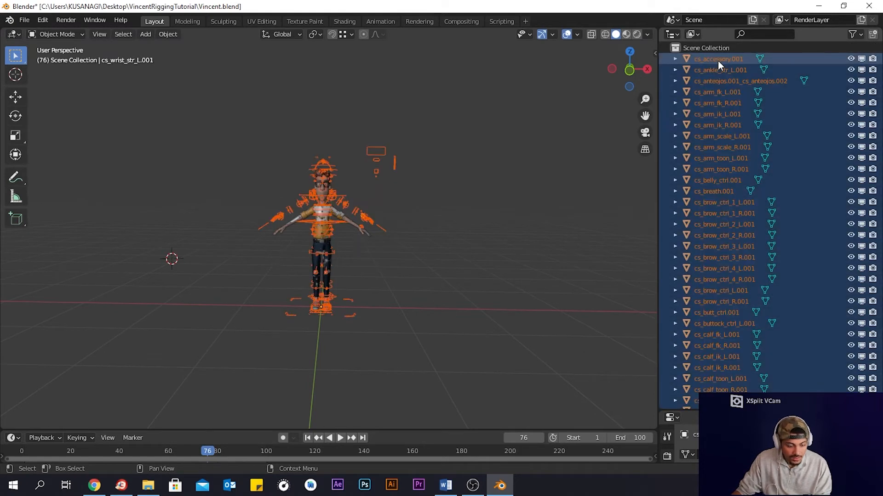
pyautogui.press('x')
# - Select the teeth, hair and body meshes in turn to compare the remaining GEO objects
pyautogui.rightClick(724, 107)
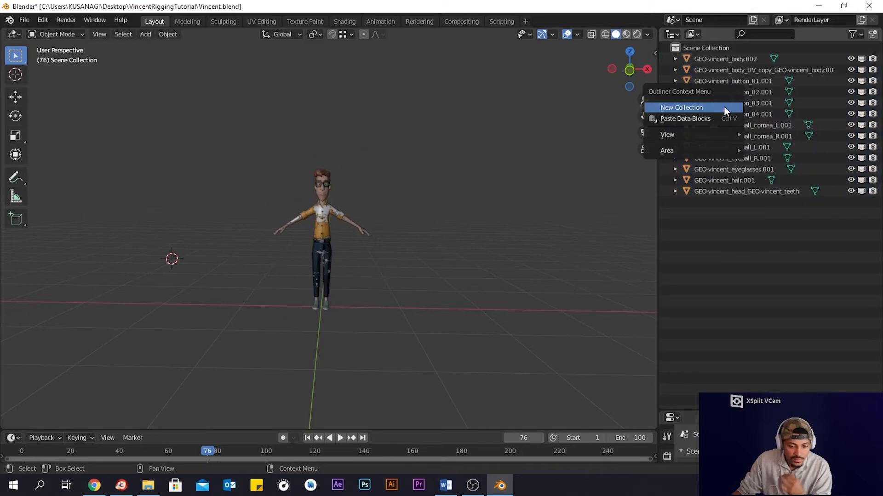
pyautogui.click(732, 192)
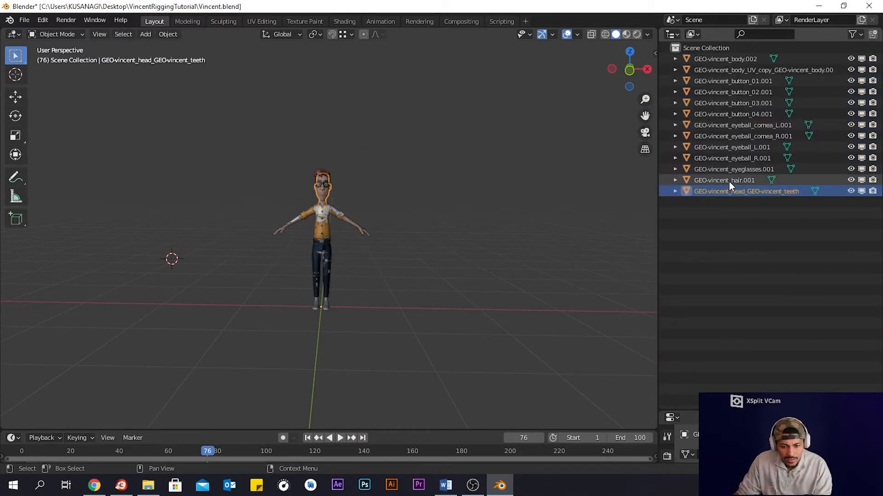
pyautogui.click(730, 181)
pyautogui.click(328, 211)
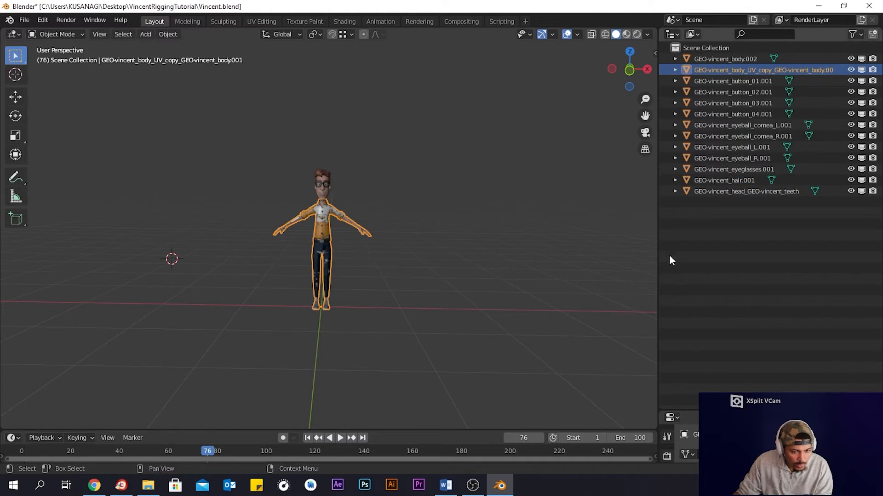
# - Try deleting GEO-vincent_body.002 after hiding the UV copy body, and undo the deletion
pyautogui.click(727, 60)
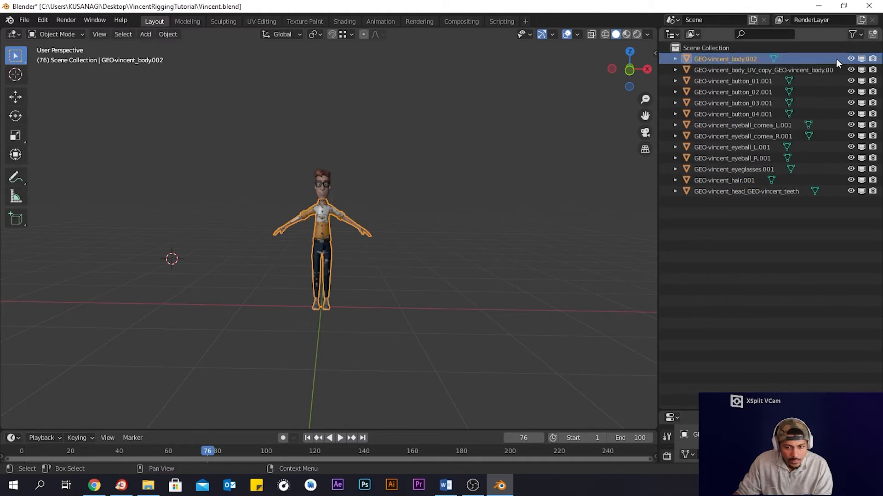
pyautogui.click(851, 58)
pyautogui.click(851, 58)
pyautogui.click(851, 70)
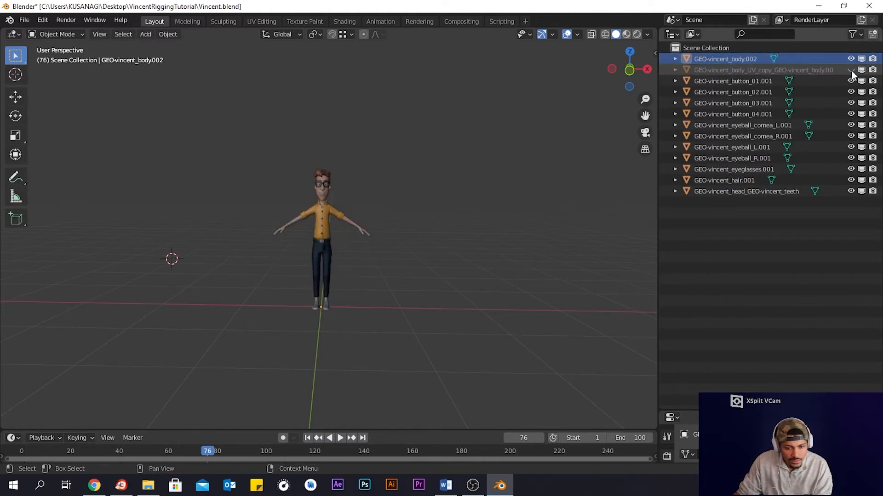
pyautogui.press('Delete')
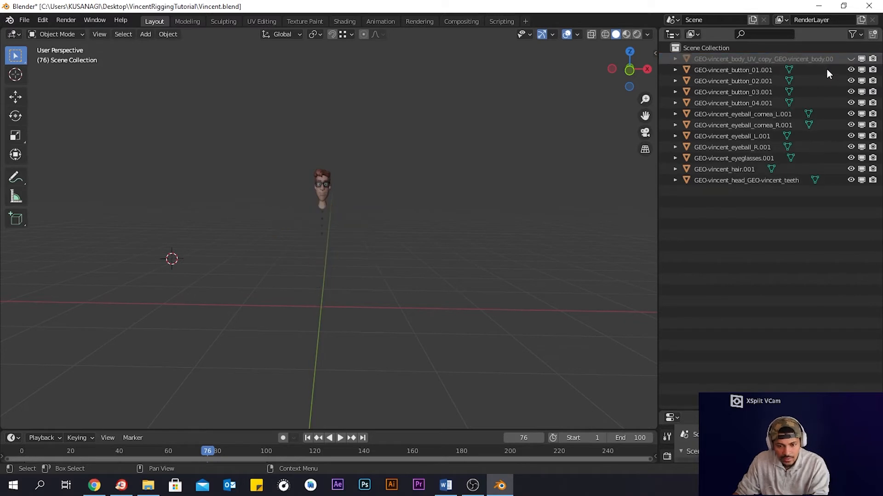
pyautogui.hotkey('ctrl', 'z')
# - Delete the duplicate GEO-vincent_body_UV_copy mesh
pyautogui.click(726, 71)
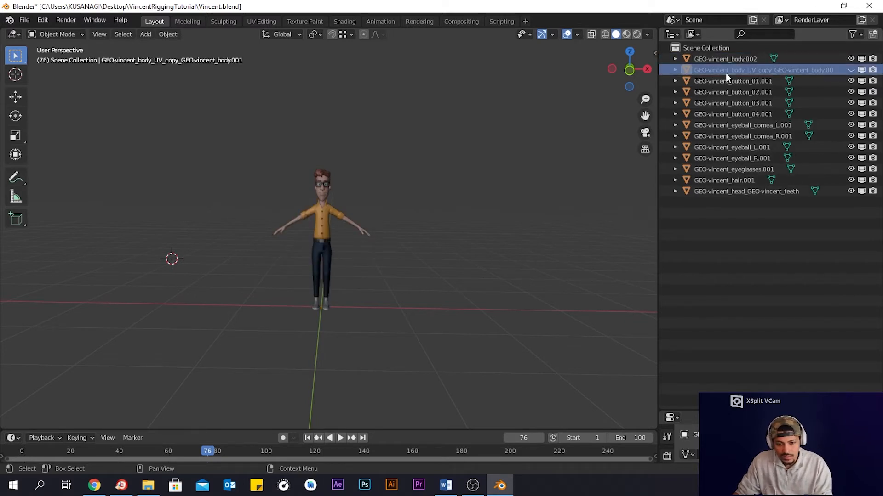
pyautogui.press('Delete')
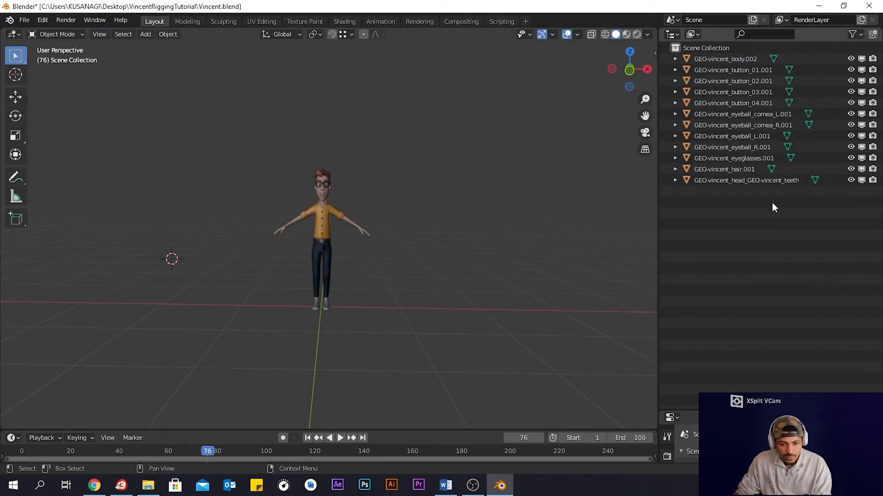
# - Select each remaining GEO mesh one by one to check what it is
pyautogui.click(726, 60)
pyautogui.click(733, 70)
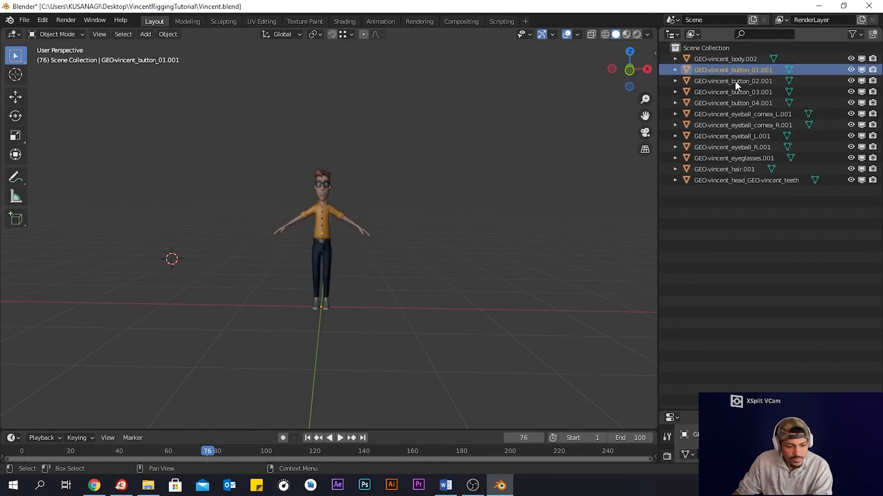
pyautogui.click(736, 93)
pyautogui.click(736, 118)
pyautogui.click(736, 138)
pyautogui.click(736, 148)
pyautogui.click(738, 172)
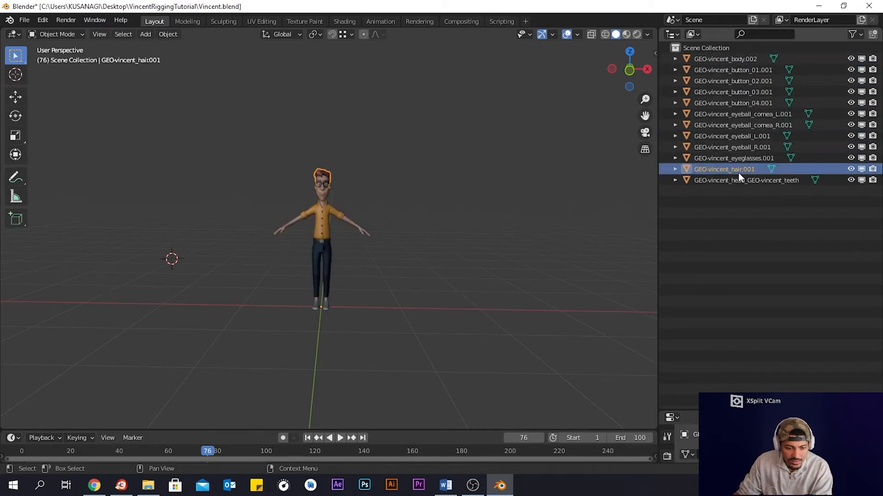
pyautogui.click(739, 178)
pyautogui.click(763, 251)
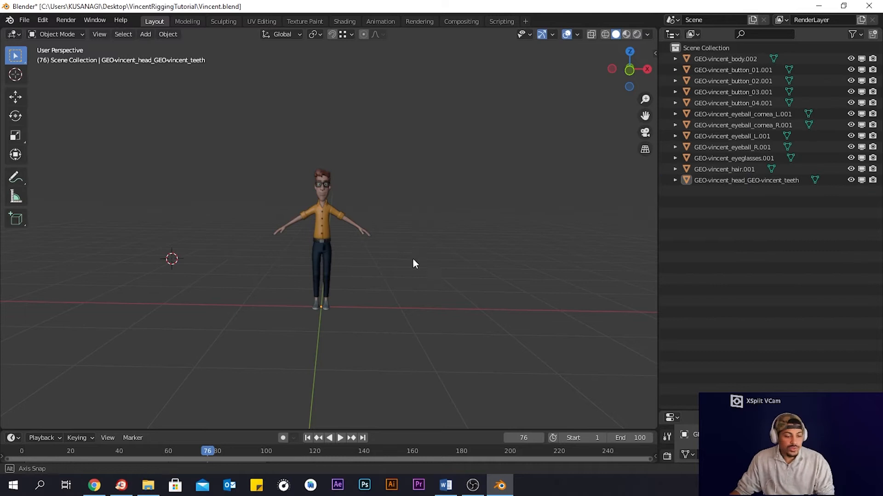
# - Start an FBX export and create a new folder named FBX inside the VincentRiggingTutorial folder, then open it
pyautogui.moveTo(413, 263)
pyautogui.mouseDown(button='middle')
pyautogui.moveTo(430, 268)
pyautogui.moveTo(362, 272)
pyautogui.moveTo(365, 241)
pyautogui.moveTo(402, 268)
pyautogui.moveTo(420, 268)
pyautogui.moveTo(409, 262)
pyautogui.mouseUp(button='middle')
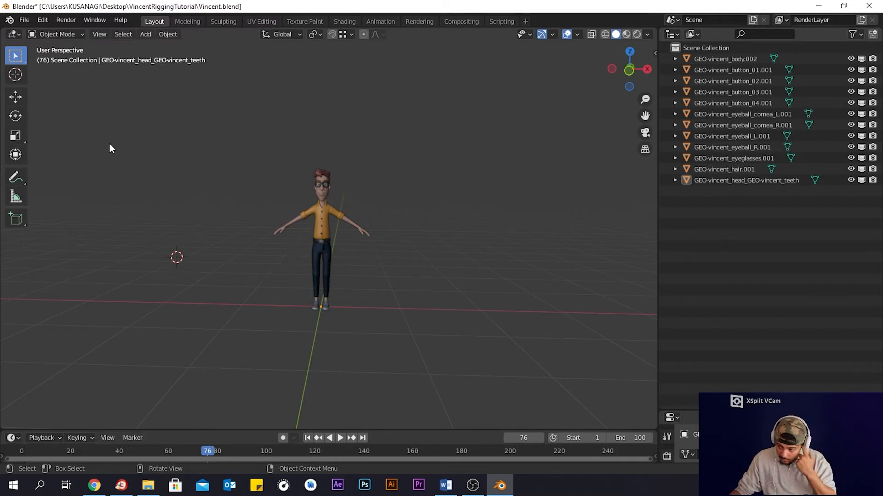
pyautogui.click(25, 20)
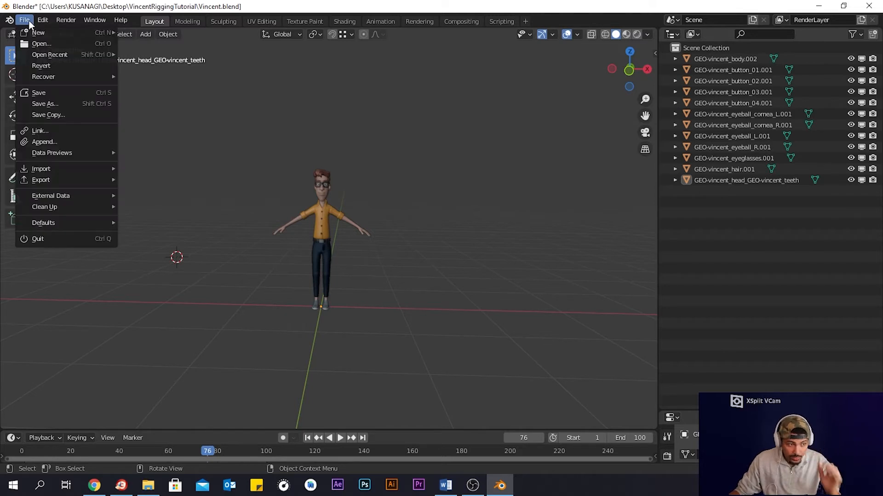
pyautogui.moveTo(78, 180)
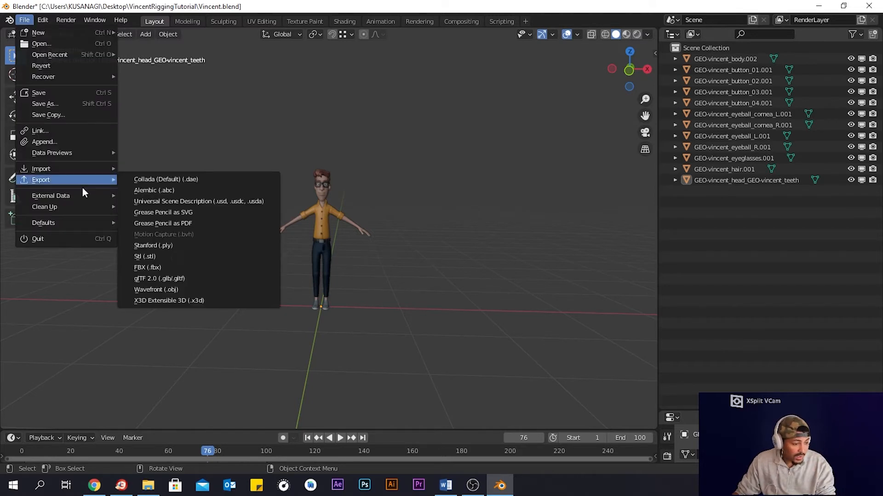
pyautogui.click(192, 268)
pyautogui.rightClick(326, 155)
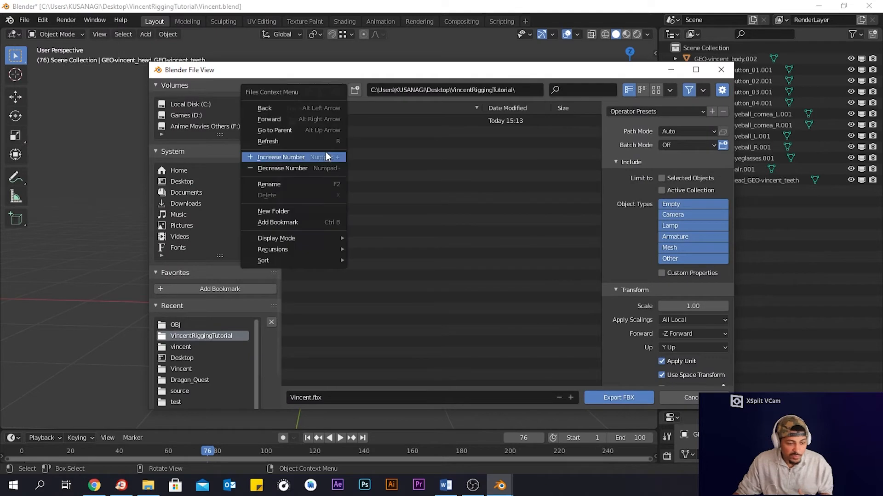
pyautogui.click(319, 211)
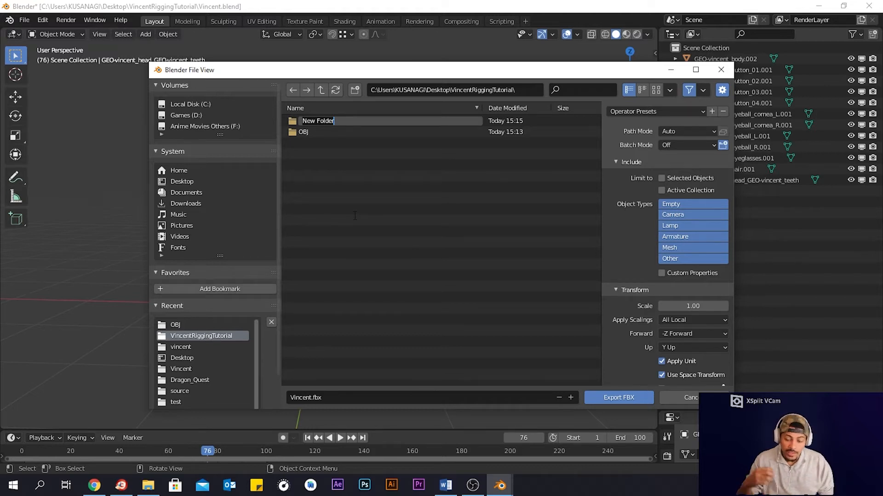
pyautogui.write('FBX')
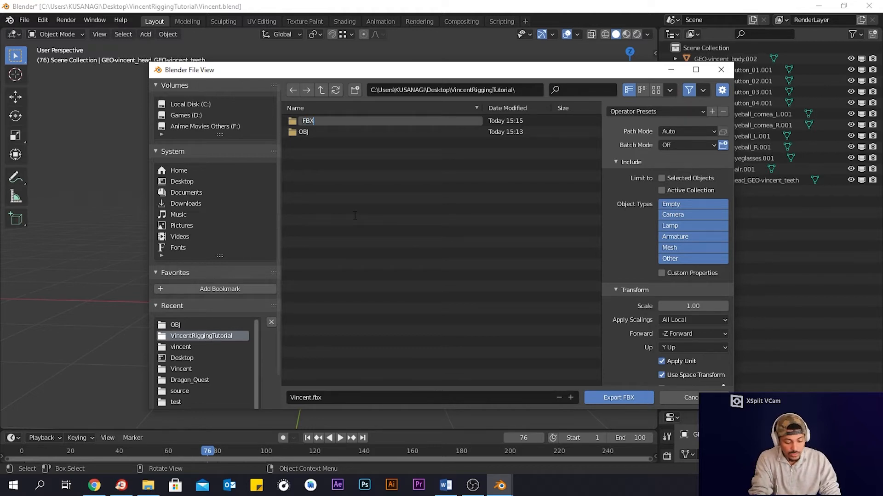
pyautogui.press('Return')
pyautogui.doubleClick(315, 121)
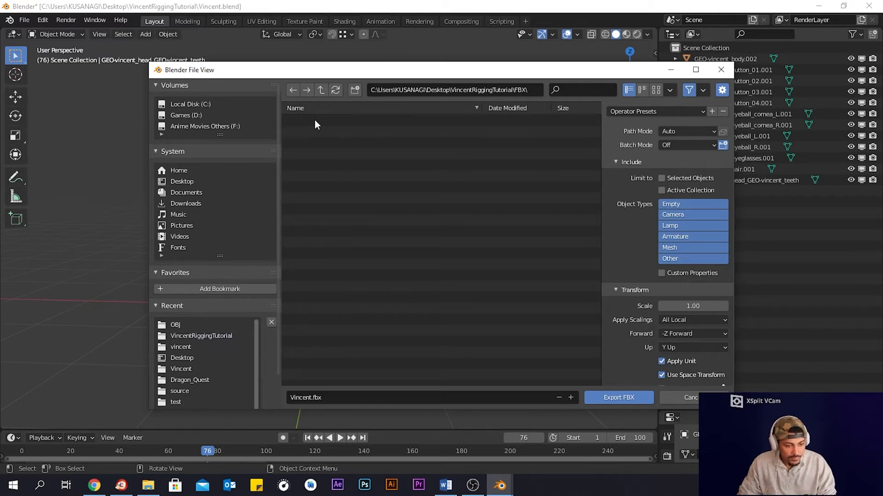
# - Review the Geometry export options and export Vincent.fbx into the FBX folder
pyautogui.scroll(-3, 676, 220)
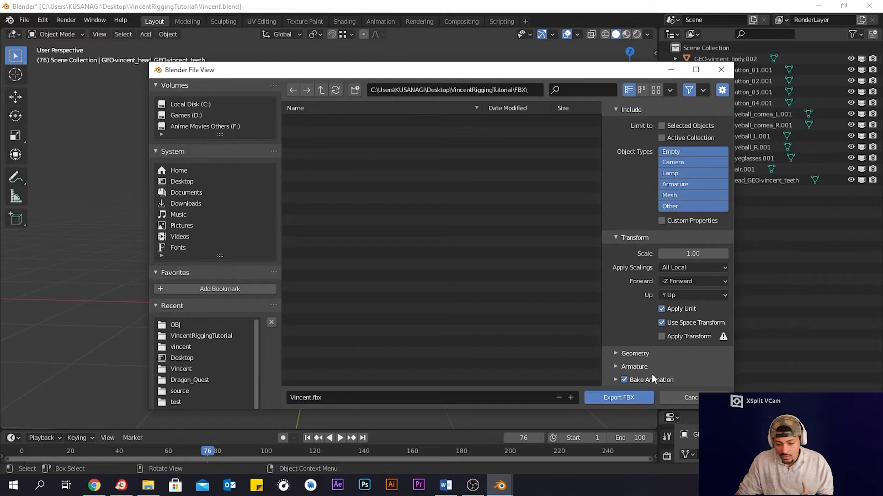
pyautogui.click(616, 367)
pyautogui.scroll(-2, 616, 363)
pyautogui.scroll(-3, 616, 363)
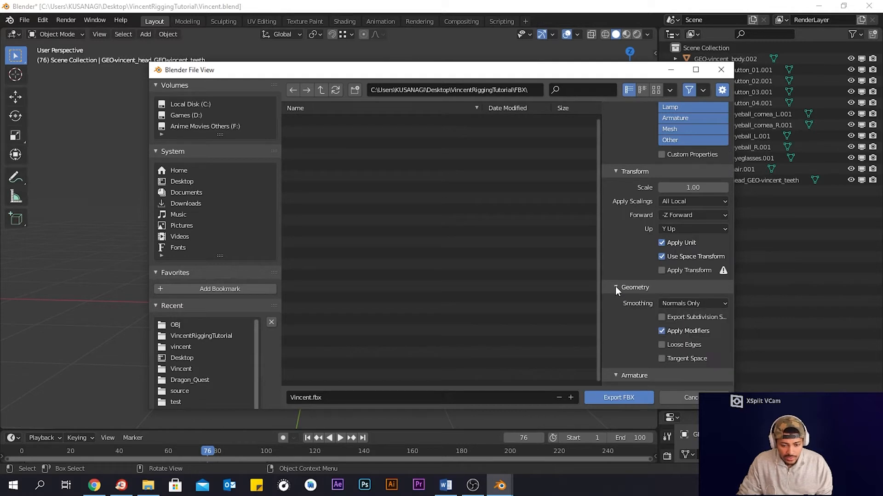
pyautogui.scroll(5, 619, 299)
pyautogui.click(618, 398)
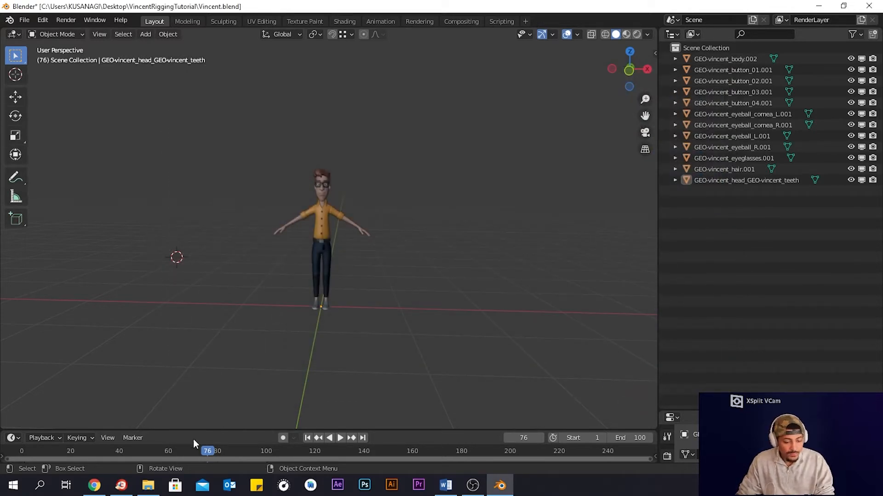
# - Check the FBX folder in File Explorer for the exported file
pyautogui.click(150, 488)
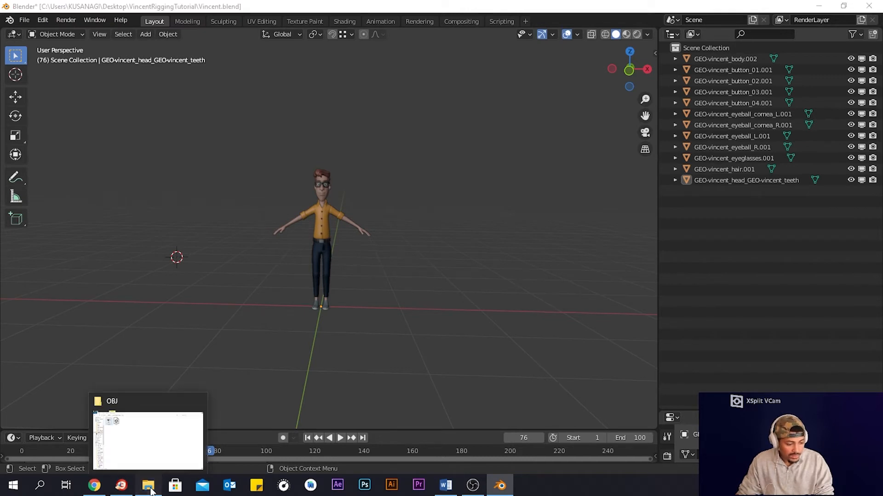
pyautogui.click(175, 37)
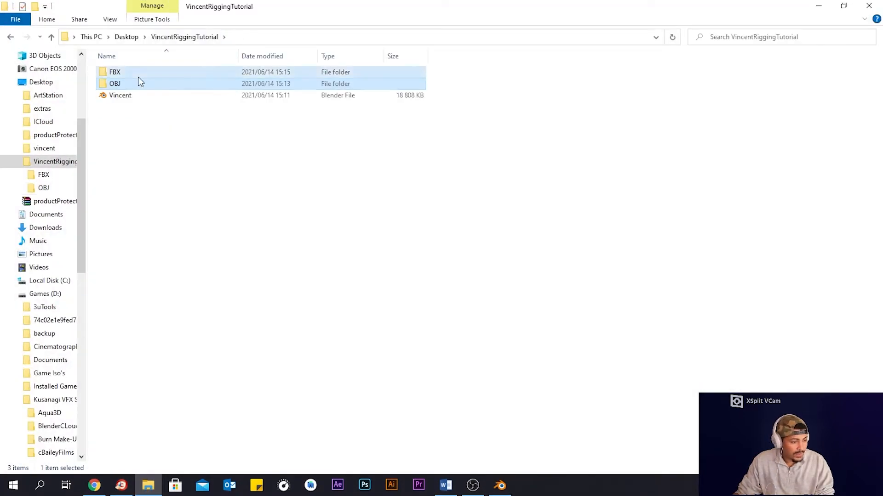
pyautogui.doubleClick(138, 74)
pyautogui.click(144, 76)
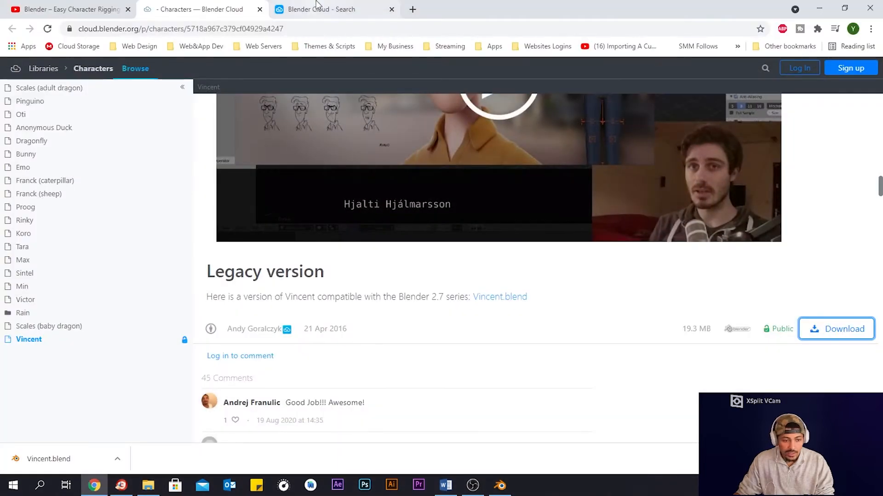
# - Open mixamo.com in a new browser tab
pyautogui.click(412, 10)
pyautogui.write('mixa')
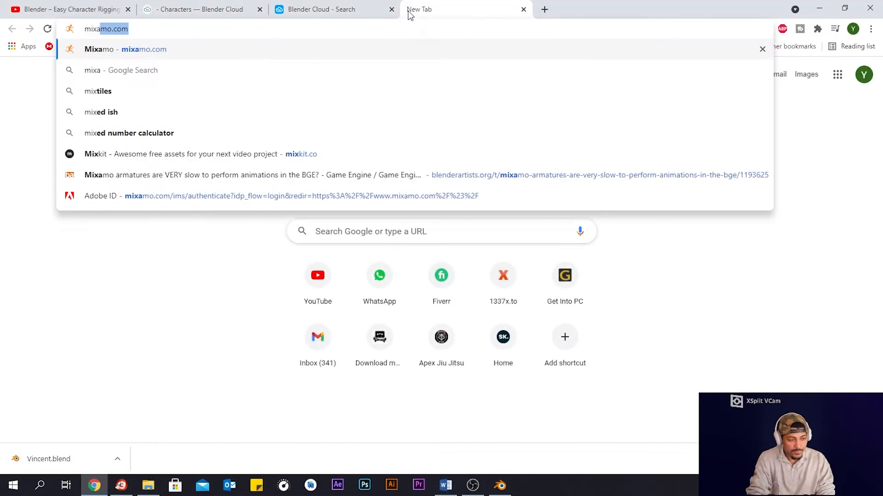
pyautogui.press('Return')
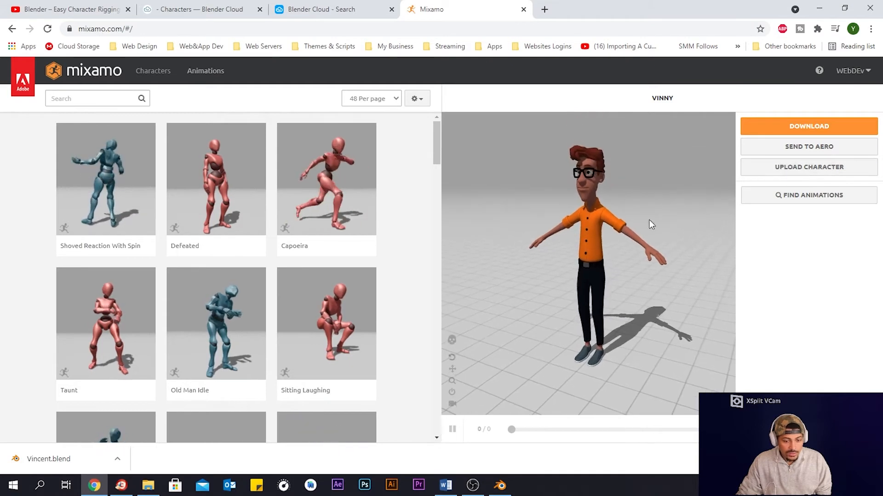
# - Upload the Vincent FBX file from the VincentRiggingTutorial FBX folder as a new Mixamo character
pyautogui.moveTo(570, 233); pyautogui.dragTo(612, 239)
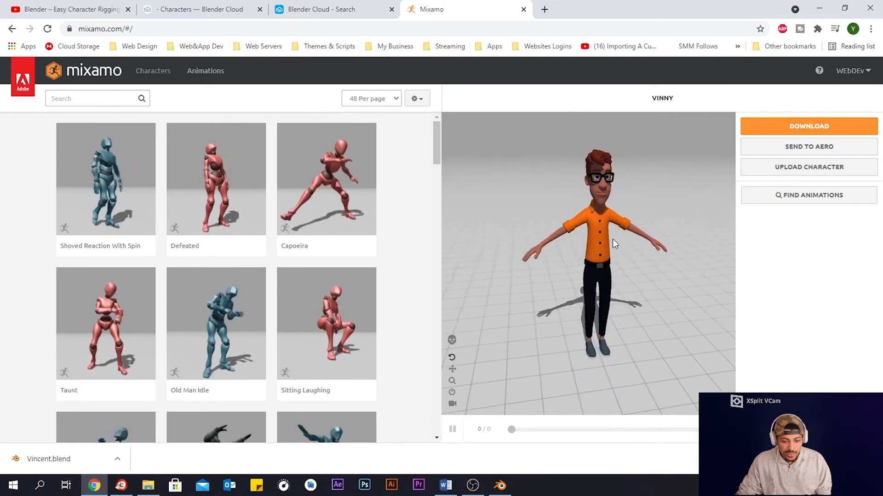
pyautogui.click(825, 169)
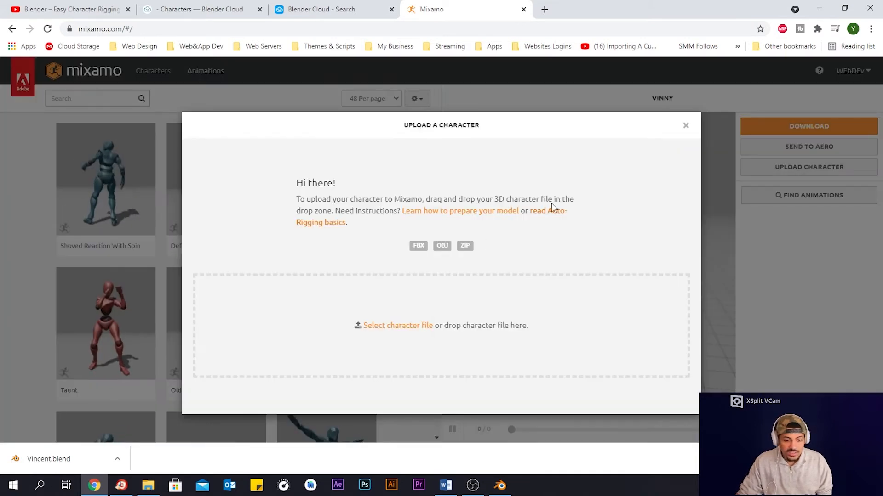
pyautogui.click(405, 324)
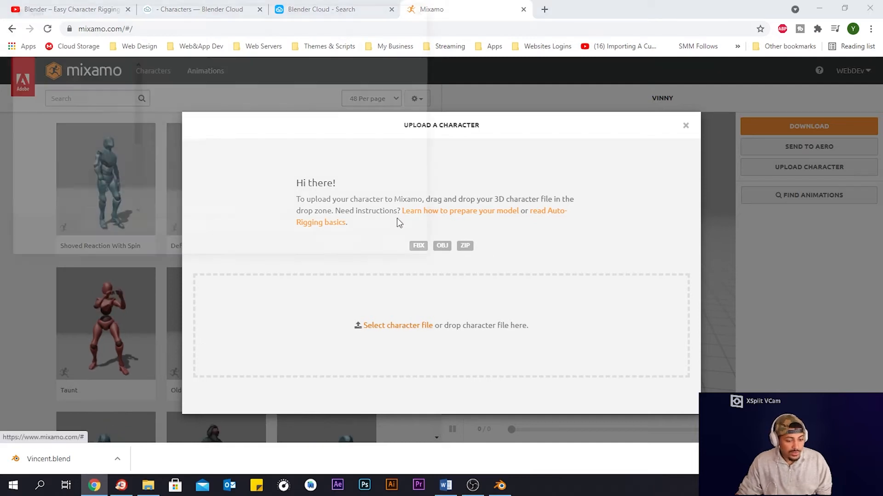
pyautogui.click(131, 28)
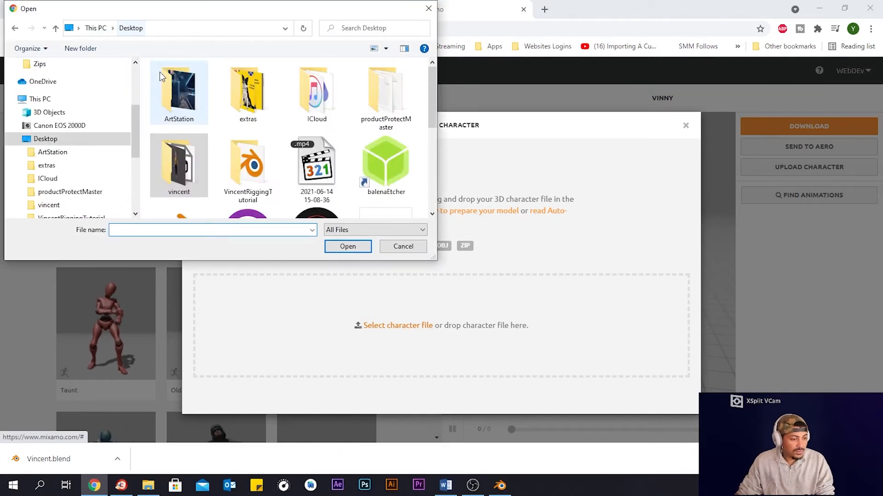
pyautogui.doubleClick(247, 165)
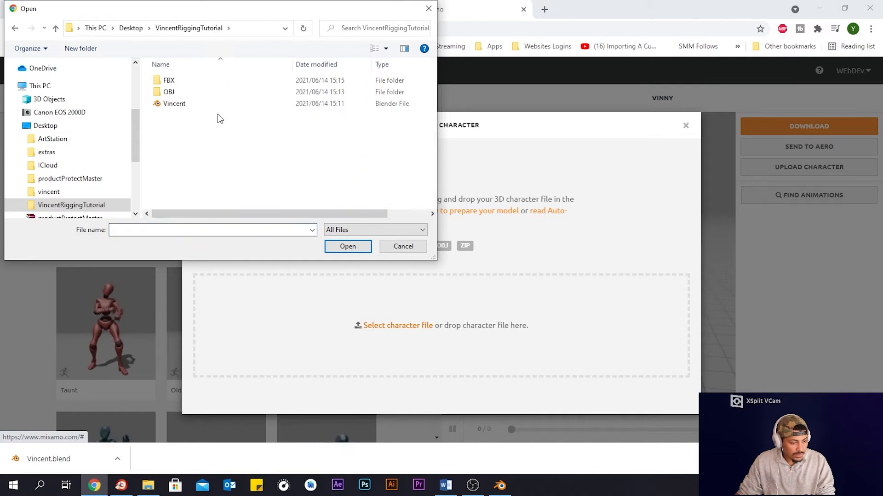
pyautogui.doubleClick(173, 84)
pyautogui.click(182, 88)
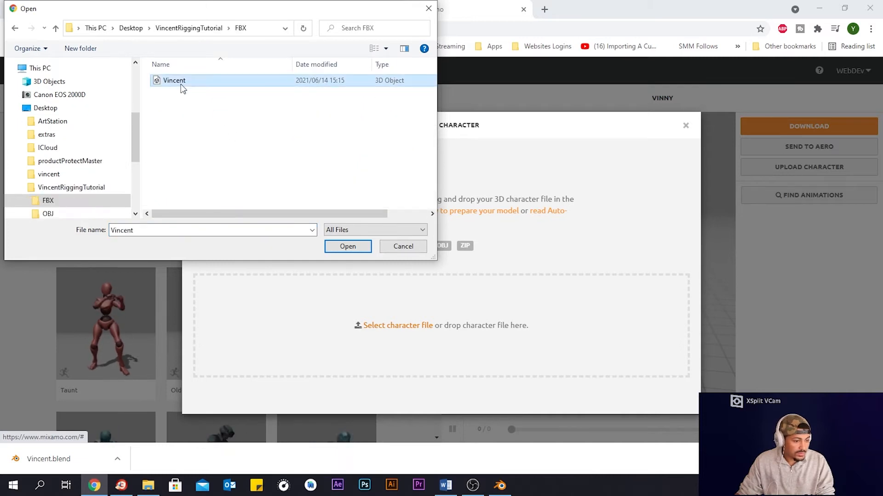
pyautogui.click(360, 250)
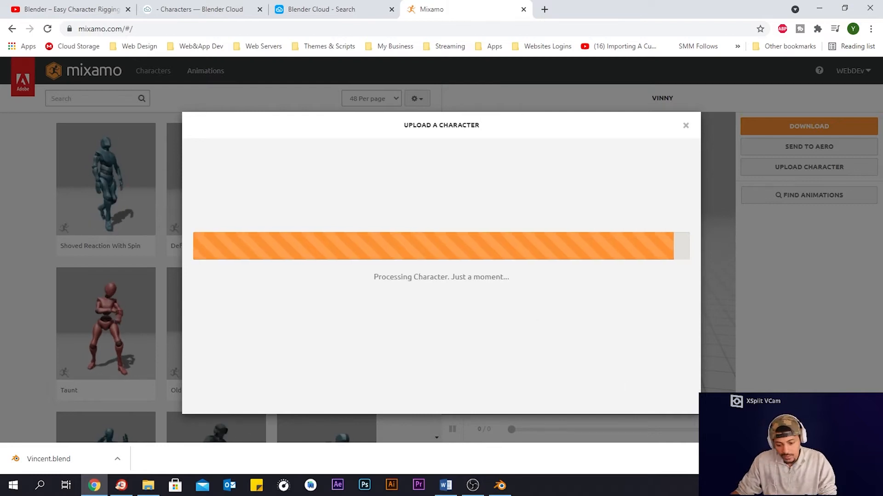
# - Accept the character's orientation in the Auto-Rigger
pyautogui.click(872, 459)
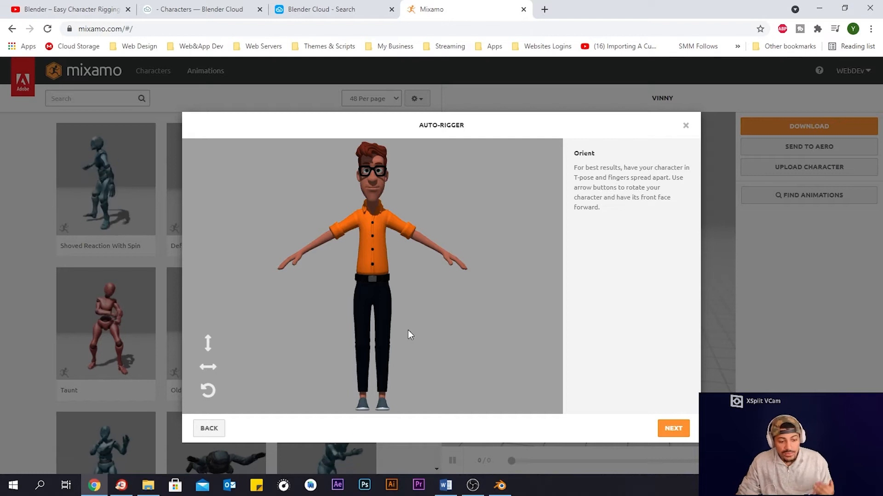
pyautogui.click(674, 429)
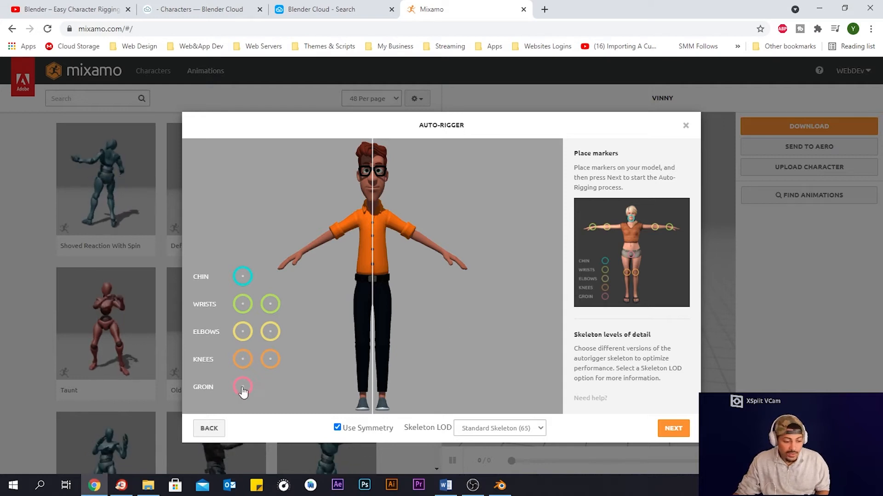
# - Place the chin, wrist, elbow, knee and groin markers on the character's body
pyautogui.moveTo(248, 277)
pyautogui.mouseDown()
pyautogui.moveTo(292, 256)
pyautogui.moveTo(371, 189)
pyautogui.moveTo(375, 207)
pyautogui.mouseUp()
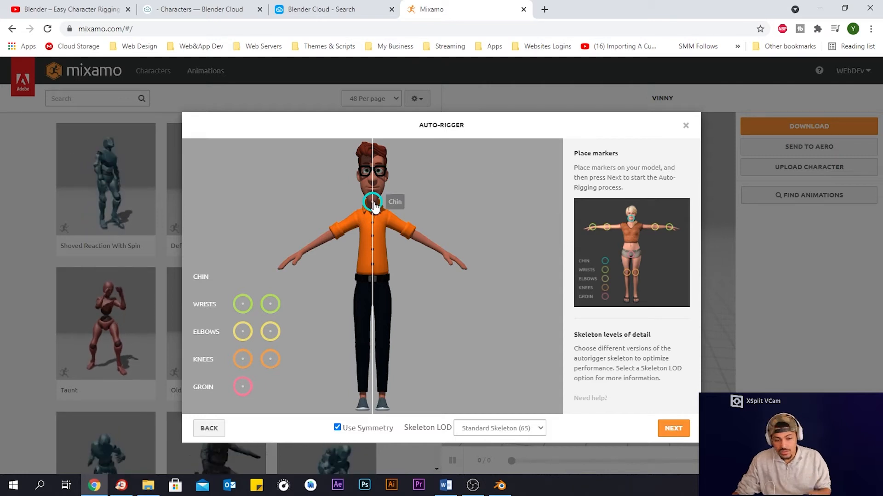
pyautogui.moveTo(244, 305)
pyautogui.mouseDown()
pyautogui.moveTo(272, 246)
pyautogui.moveTo(302, 257)
pyautogui.mouseUp()
pyautogui.moveTo(242, 331); pyautogui.dragTo(334, 238)
pyautogui.moveTo(243, 364); pyautogui.dragTo(363, 350)
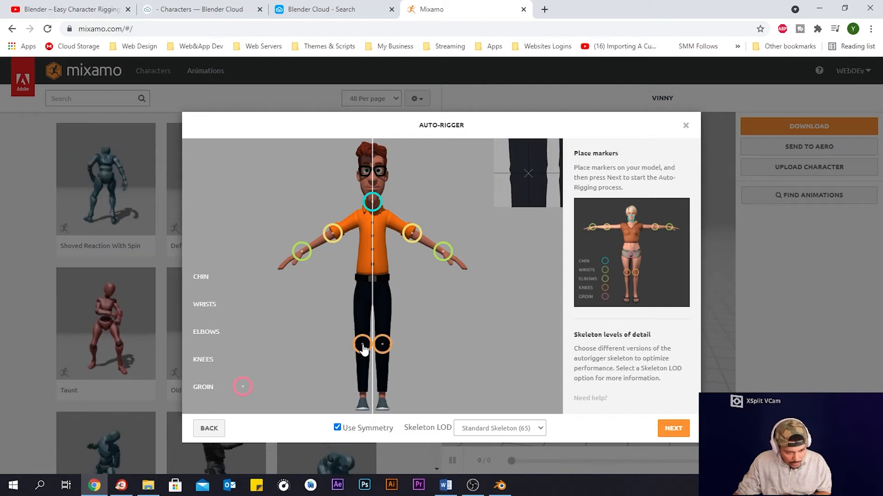
pyautogui.moveTo(364, 350); pyautogui.dragTo(364, 350)
pyautogui.moveTo(242, 386); pyautogui.dragTo(375, 309)
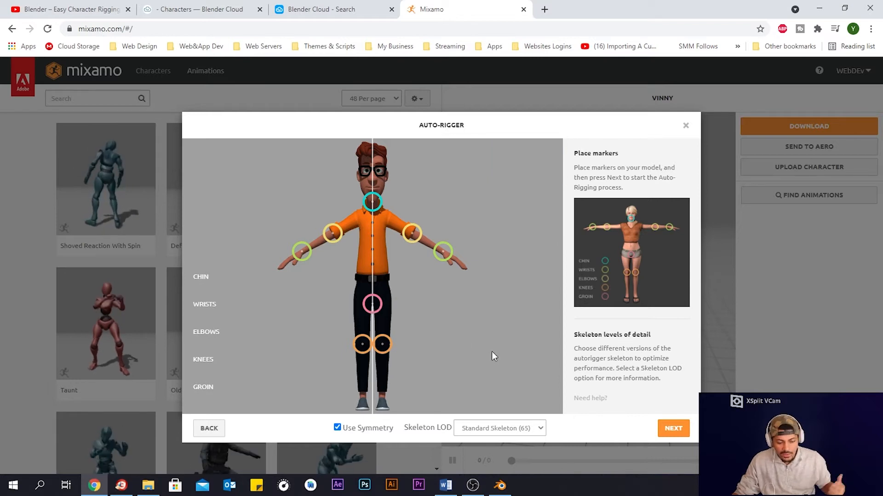
# - Choose the Standard Skeleton (65) level of detail and start the auto-rigging
pyautogui.click(520, 431)
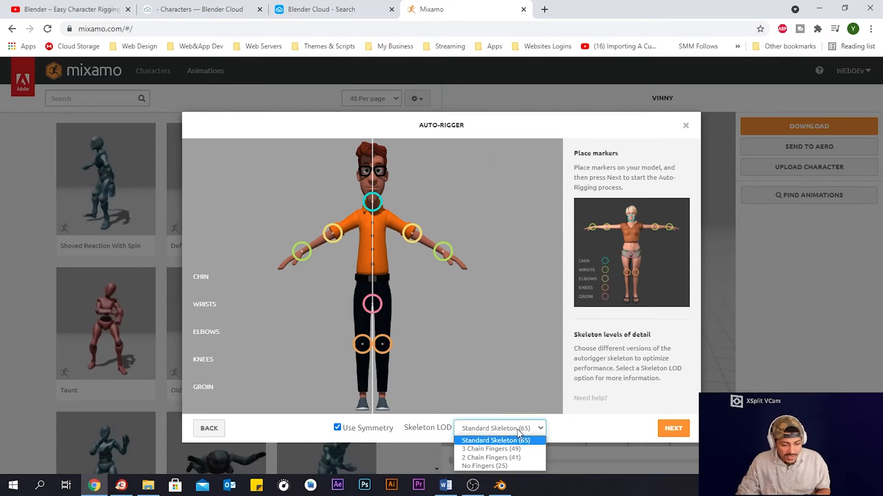
pyautogui.click(517, 430)
pyautogui.click(685, 434)
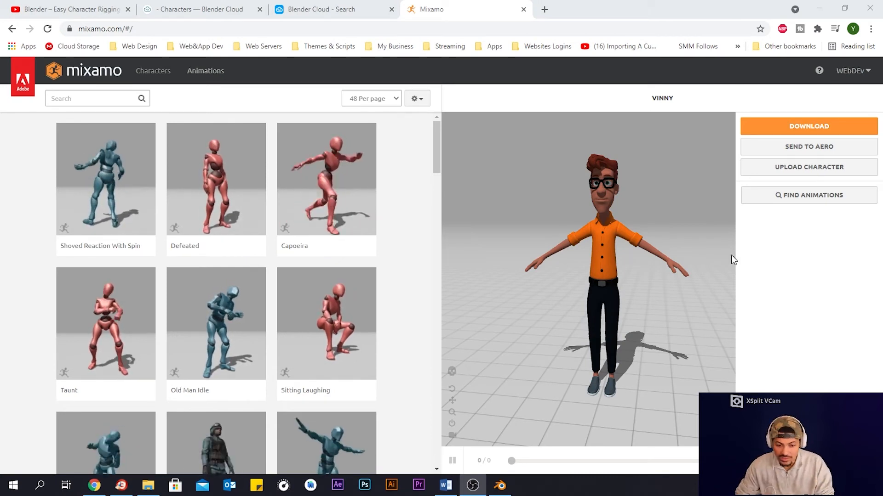
# - Search the Mixamo animations for idle and browse the results
pyautogui.moveTo(651, 239); pyautogui.dragTo(628, 247)
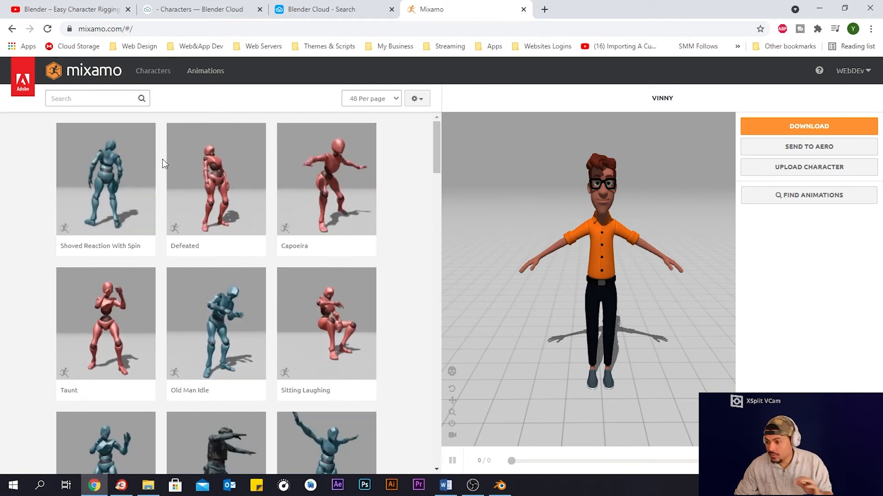
pyautogui.click(77, 97)
pyautogui.write('idle')
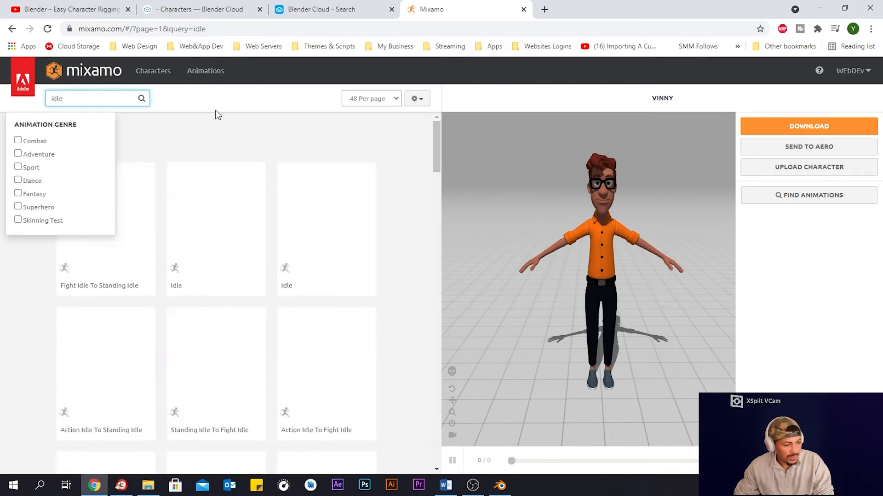
pyautogui.click(214, 102)
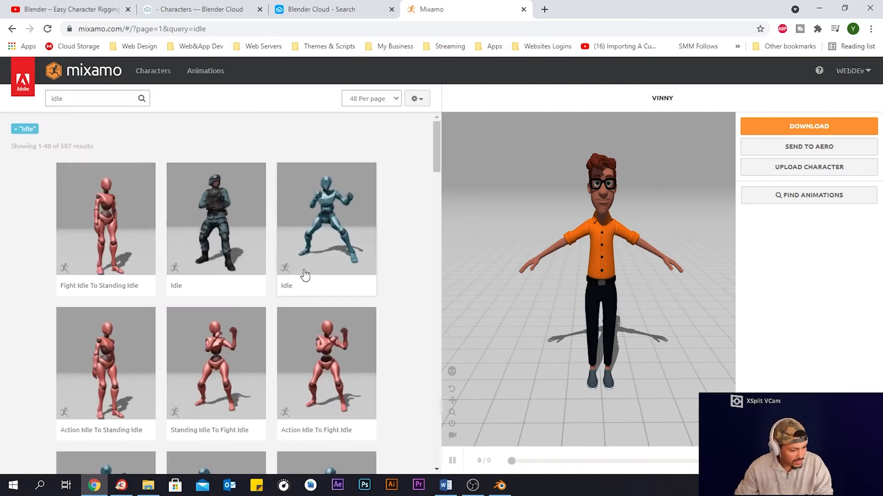
pyautogui.scroll(-2, 397, 225)
pyautogui.scroll(-2, 397, 224)
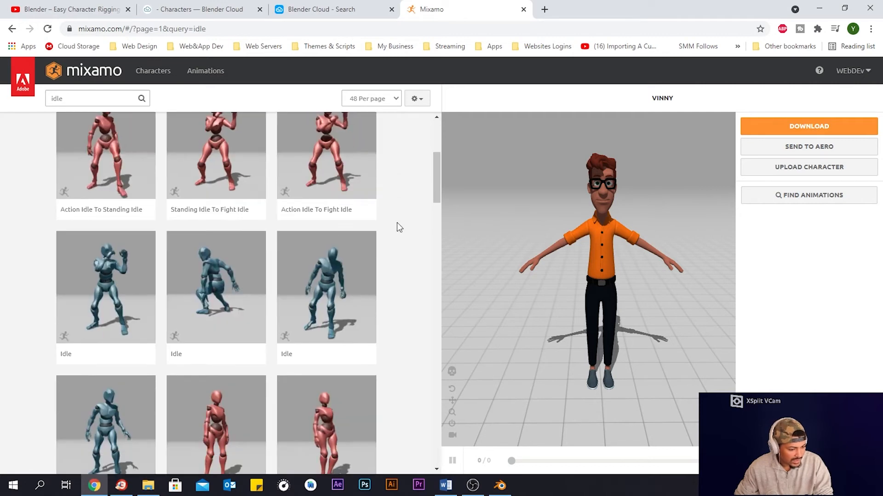
pyautogui.scroll(-2, 397, 224)
pyautogui.scroll(-4, 397, 226)
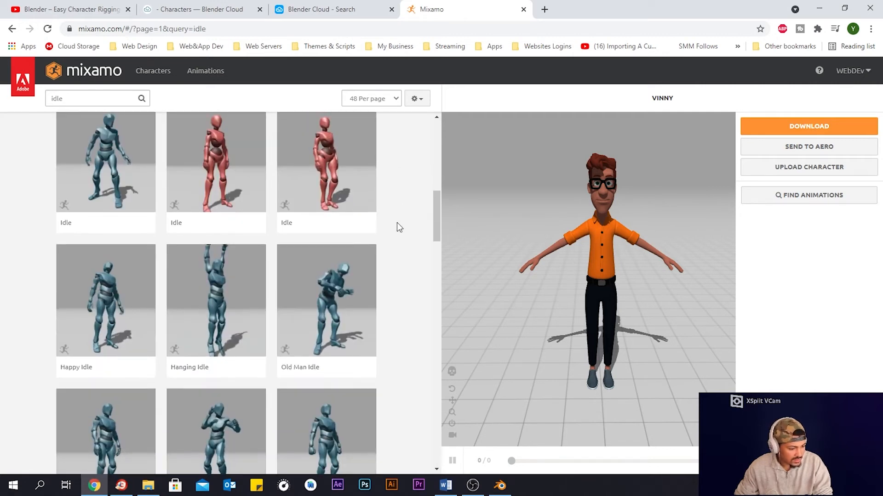
pyautogui.scroll(-1, 396, 225)
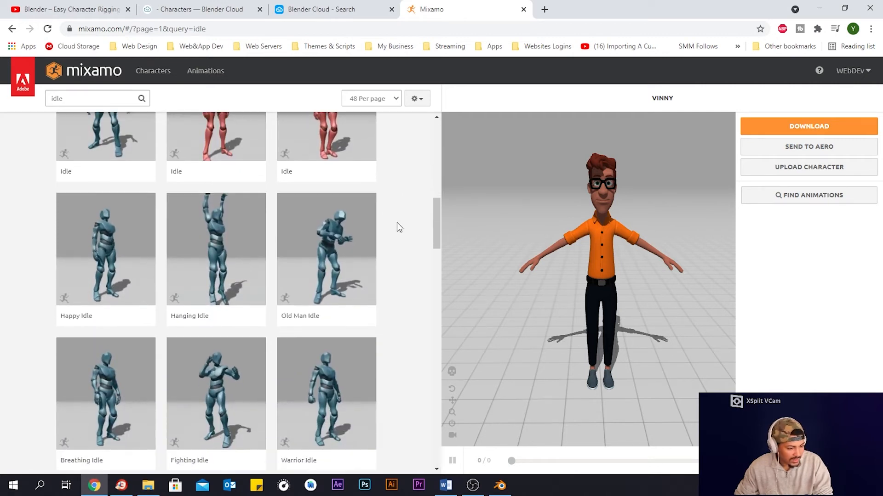
# - Apply the Happy Idle animation and set its Overdrive to 35 and Character Arm-Space to 60
pyautogui.click(102, 247)
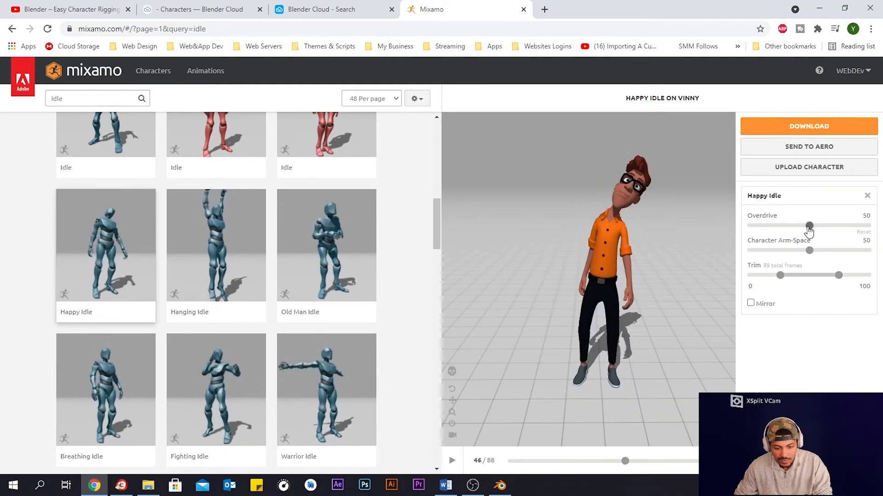
pyautogui.moveTo(809, 229); pyautogui.dragTo(789, 231)
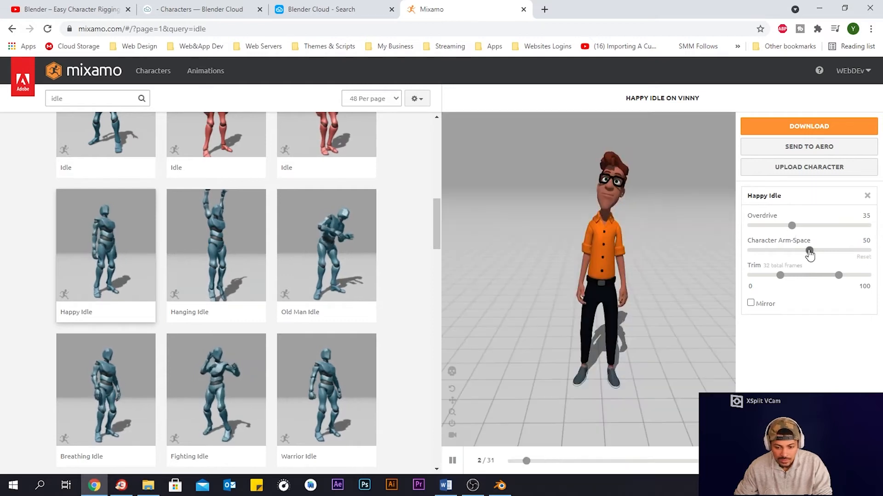
pyautogui.moveTo(809, 251); pyautogui.dragTo(821, 256)
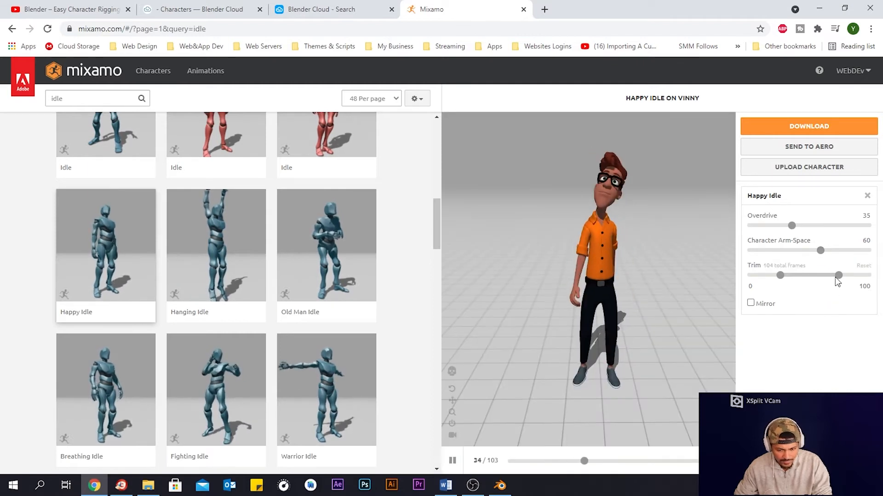
pyautogui.moveTo(840, 276); pyautogui.dragTo(819, 276)
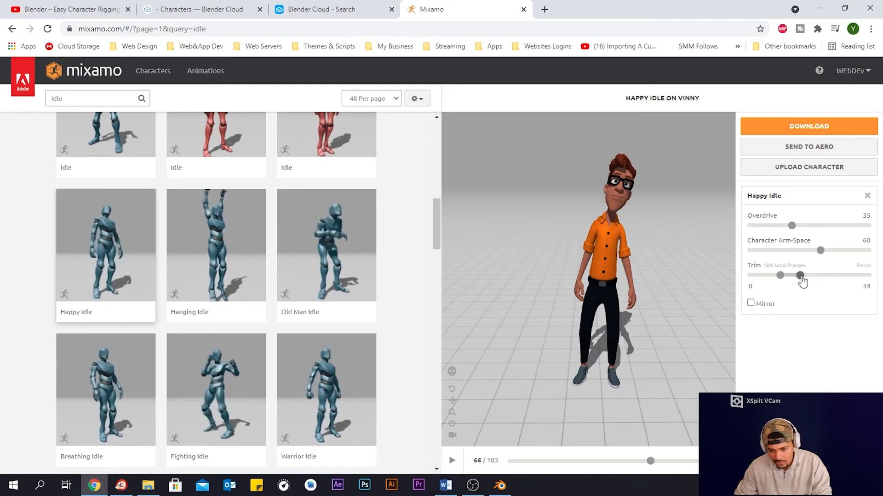
pyautogui.moveTo(799, 277); pyautogui.dragTo(799, 278)
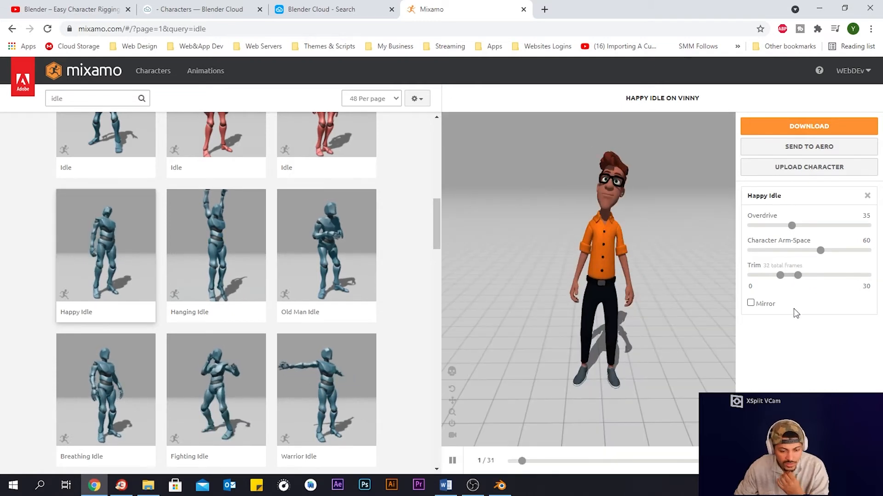
pyautogui.click(799, 276)
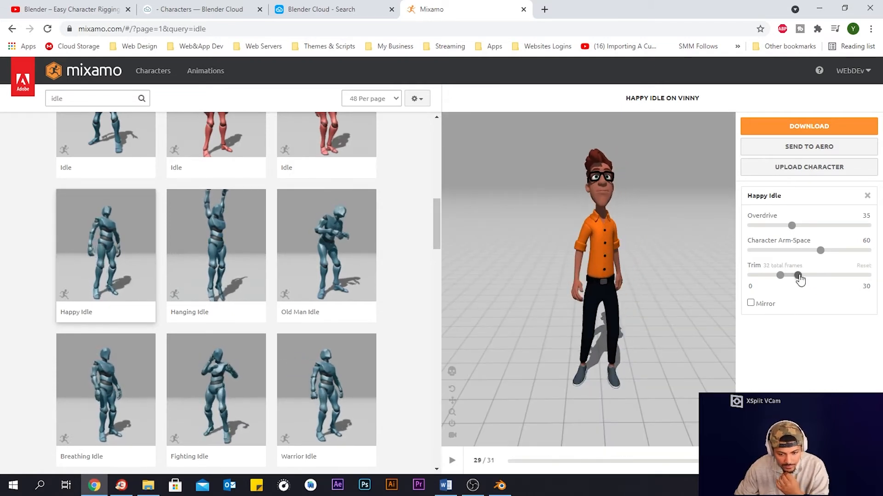
pyautogui.click(863, 265)
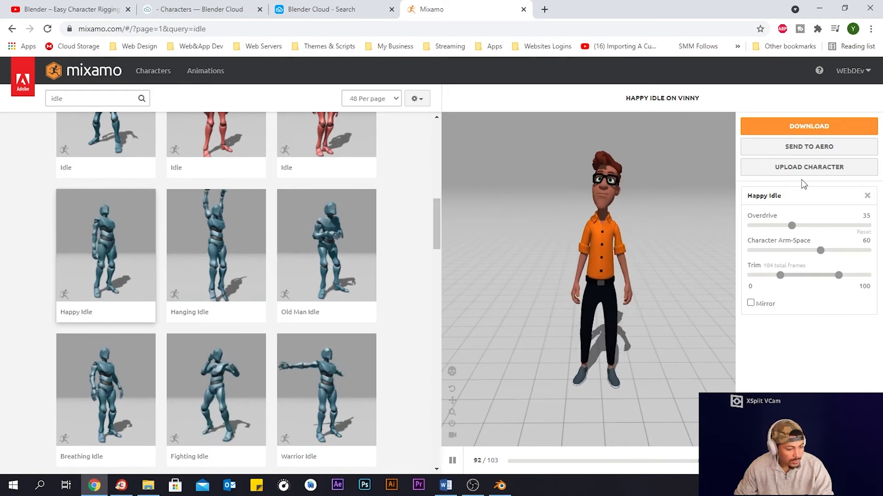
# - Download the Happy Idle animation as FBX Binary with skin at 30 fps, saving it as Happy Idle in the VincentRiggingTutorial FBX folder
pyautogui.click(798, 129)
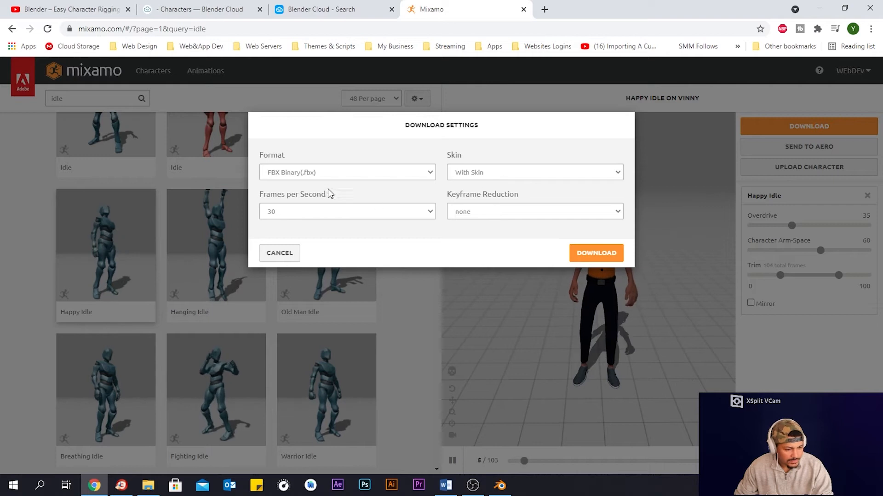
pyautogui.click(312, 173)
pyautogui.click(312, 173)
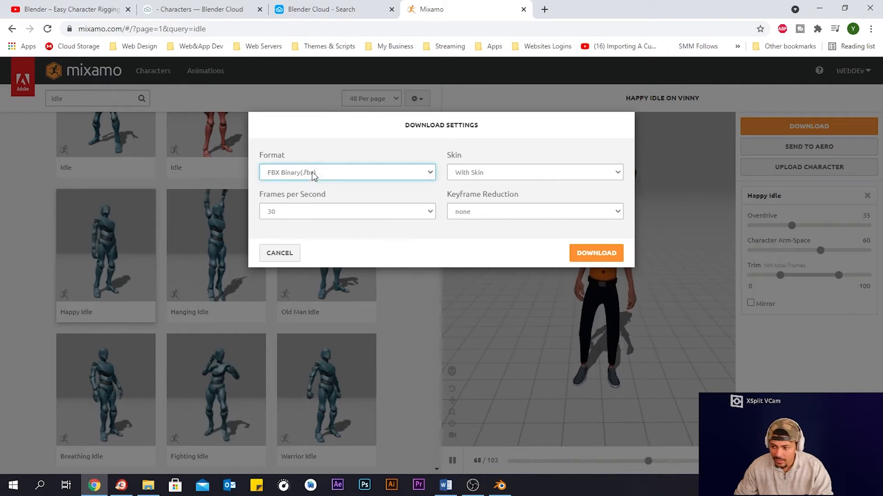
pyautogui.click(502, 175)
pyautogui.click(501, 173)
pyautogui.click(501, 214)
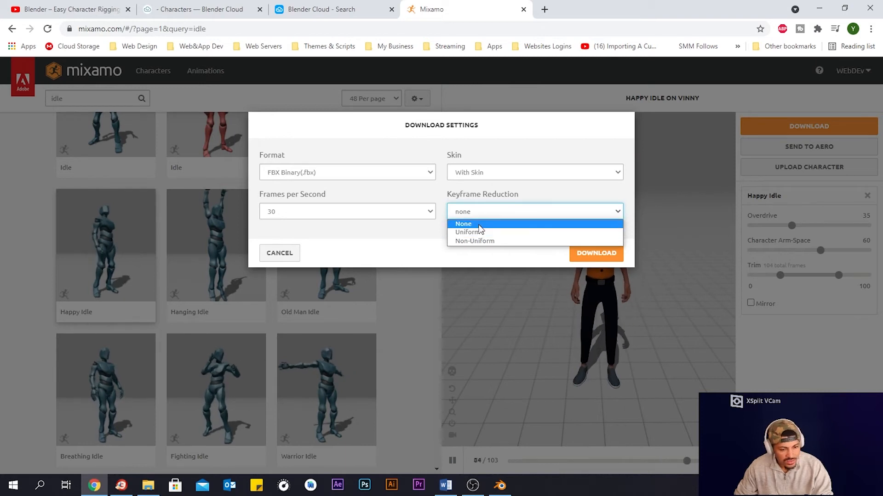
pyautogui.click(482, 211)
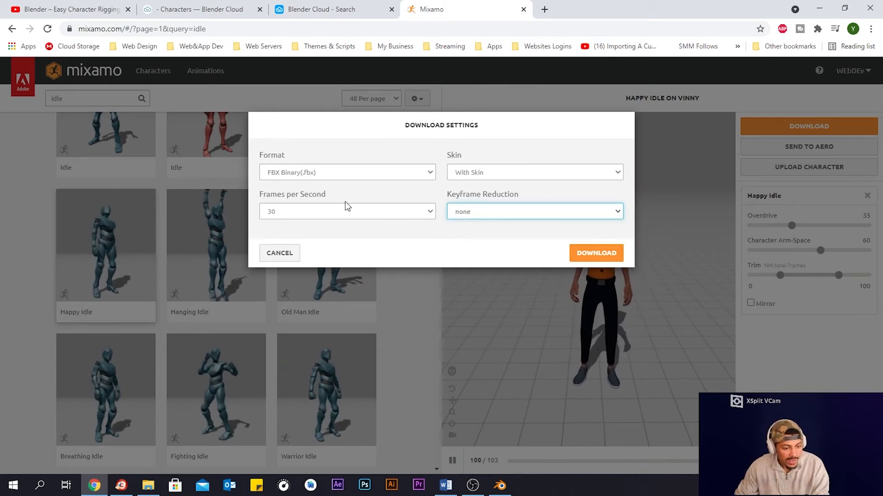
pyautogui.click(587, 253)
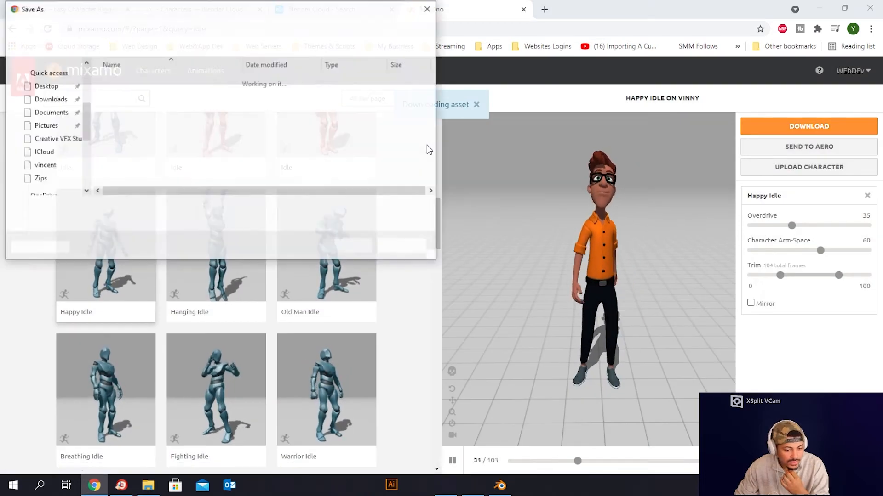
pyautogui.doubleClick(134, 80)
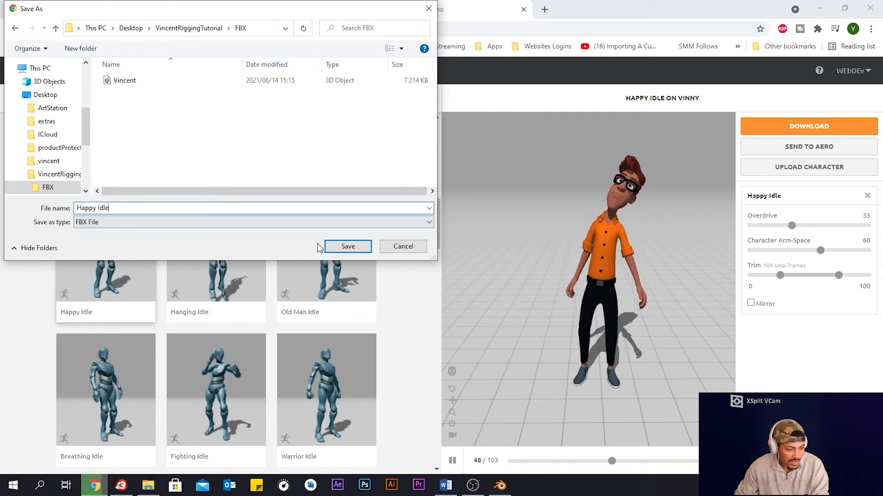
pyautogui.click(348, 246)
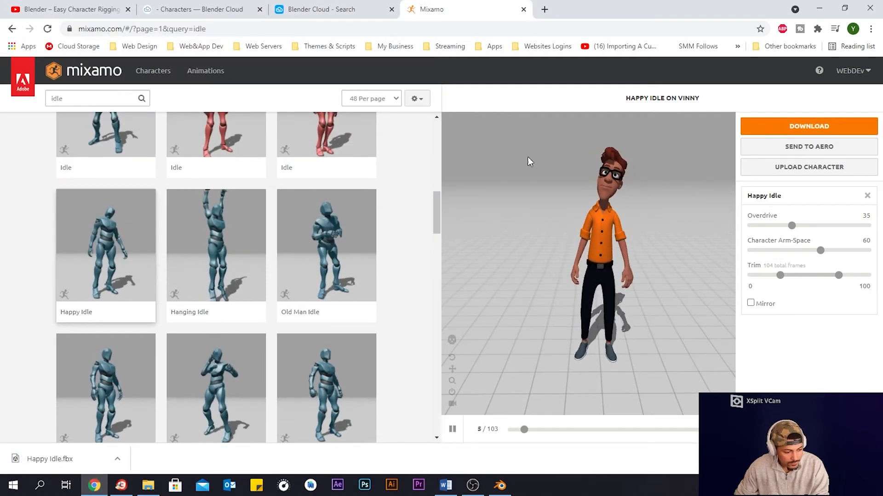
# - Remove the animation and download the character in T-pose as FBX, saving it as Tpose
pyautogui.click(867, 196)
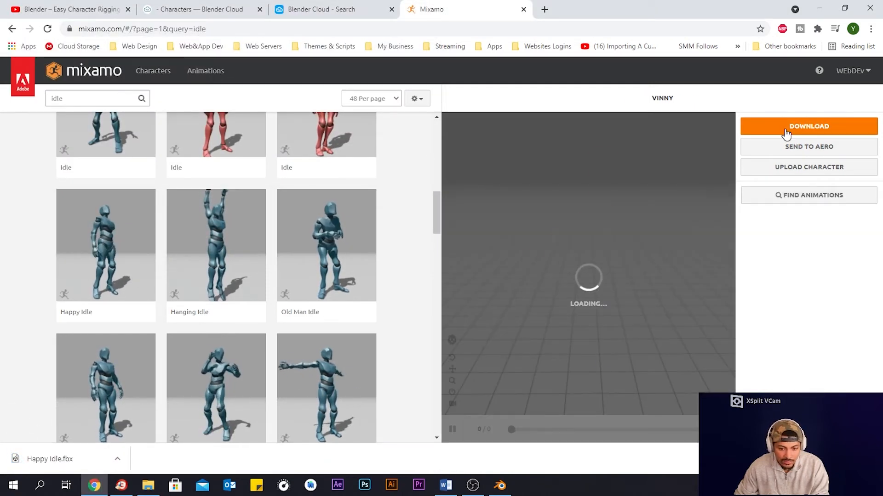
pyautogui.click(787, 132)
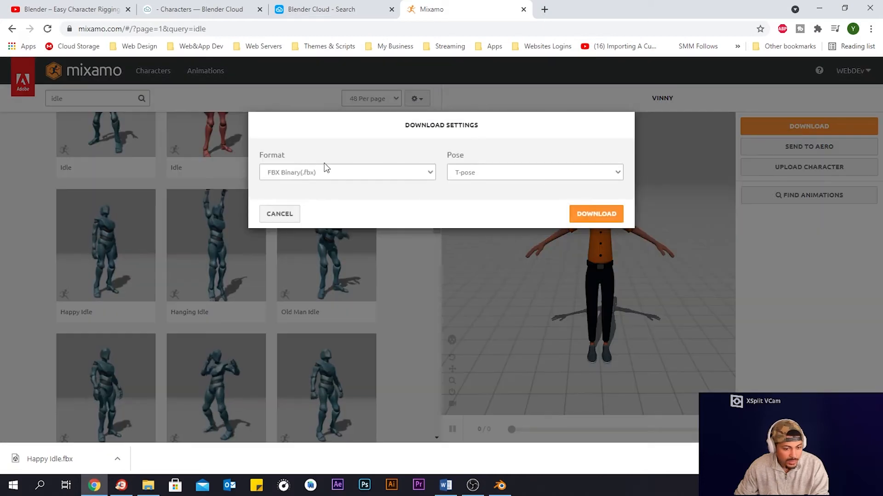
pyautogui.click(596, 214)
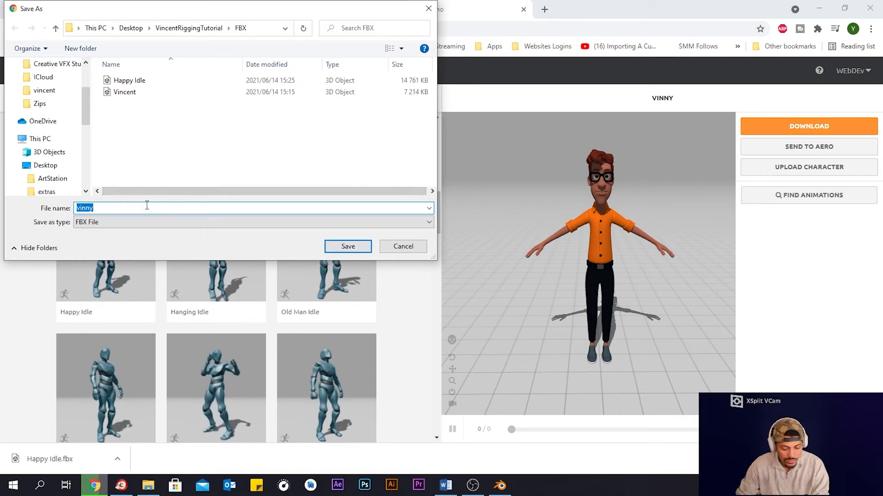
pyautogui.press('Return')
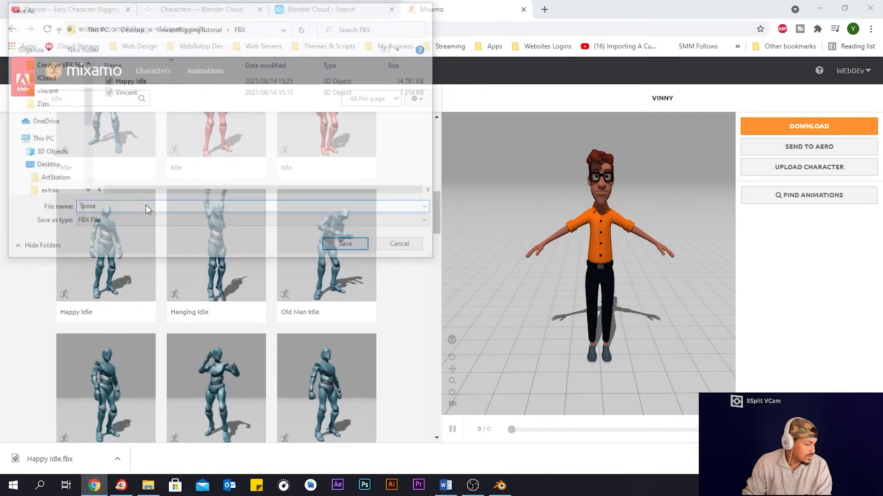
# - Search the Mixamo animations for walking
pyautogui.scroll(5, 206, 113)
pyautogui.click(99, 98)
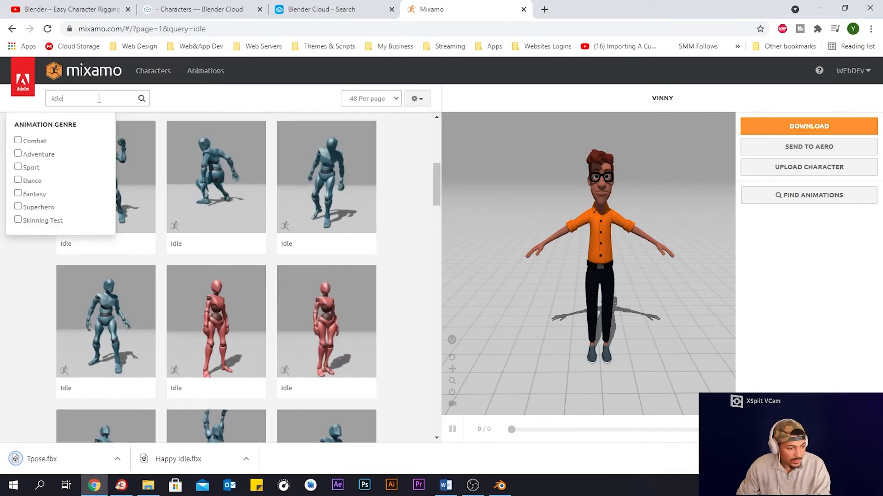
pyautogui.hotkey('ctrl', 'a')
pyautogui.write('walk')
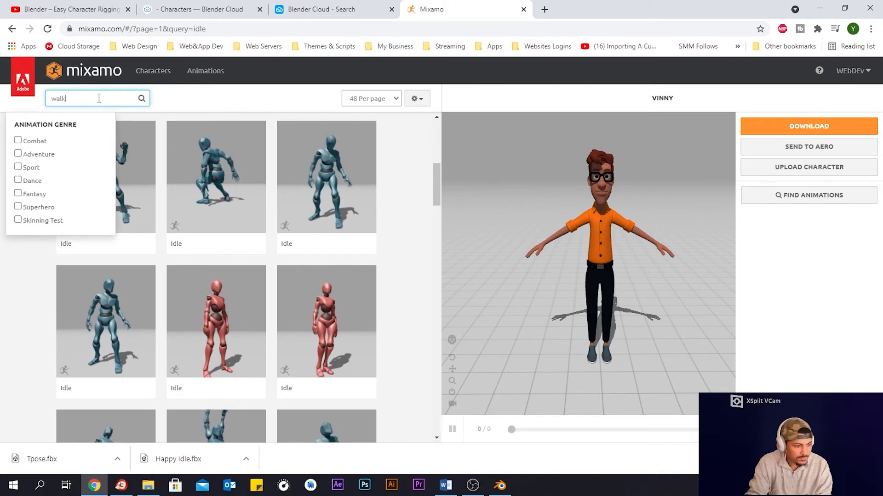
pyautogui.write('ing')
pyautogui.click(224, 106)
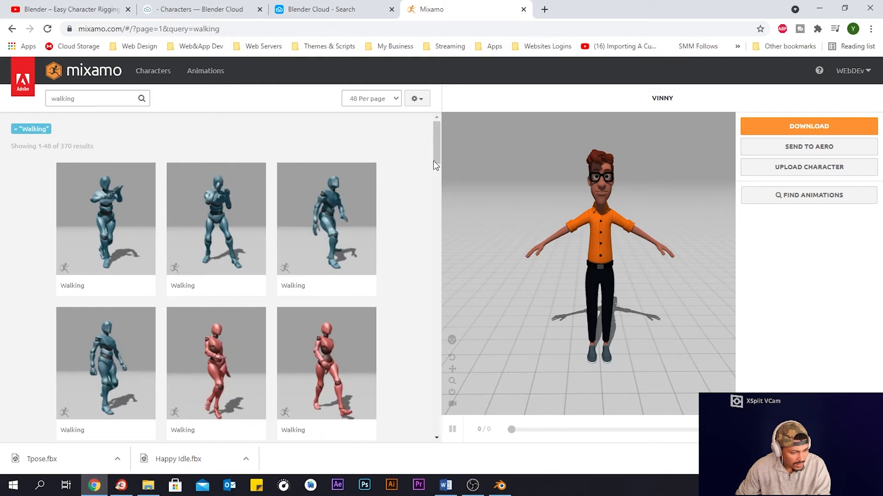
# - Apply a Walking animation with Speed 35, Stride 41, Overdrive 40, Character Arm-Space 60 and In Place enabled
pyautogui.moveTo(433, 162); pyautogui.dragTo(437, 187)
pyautogui.click(107, 304)
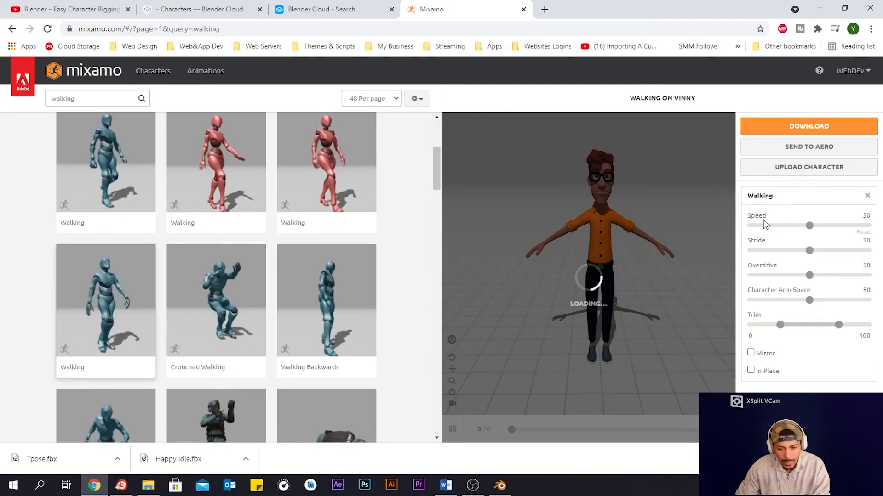
pyautogui.moveTo(809, 226); pyautogui.dragTo(791, 227)
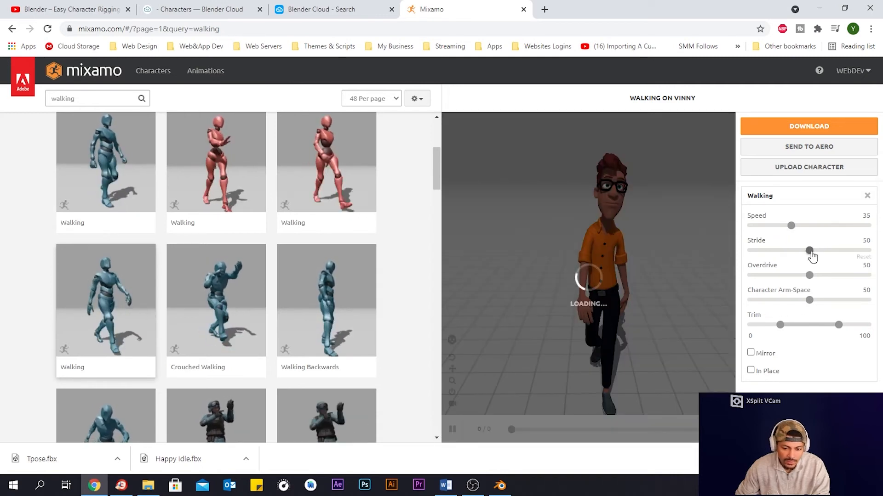
pyautogui.moveTo(802, 252); pyautogui.dragTo(821, 301)
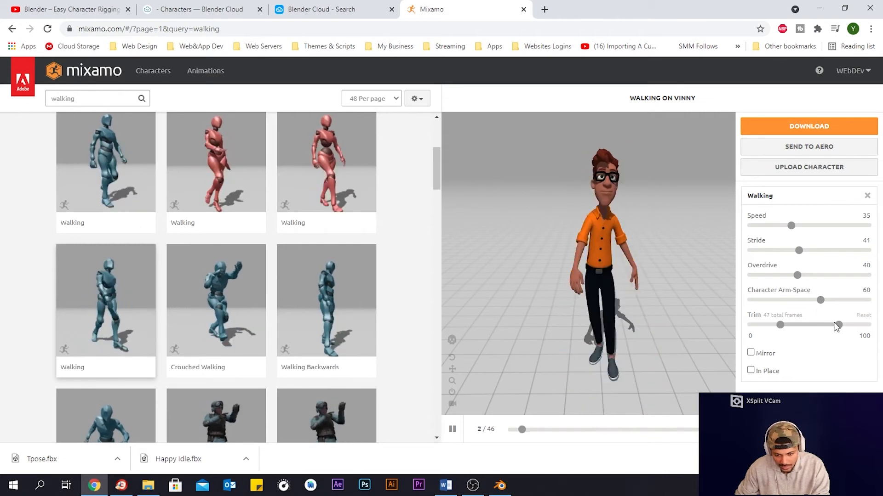
pyautogui.click(751, 371)
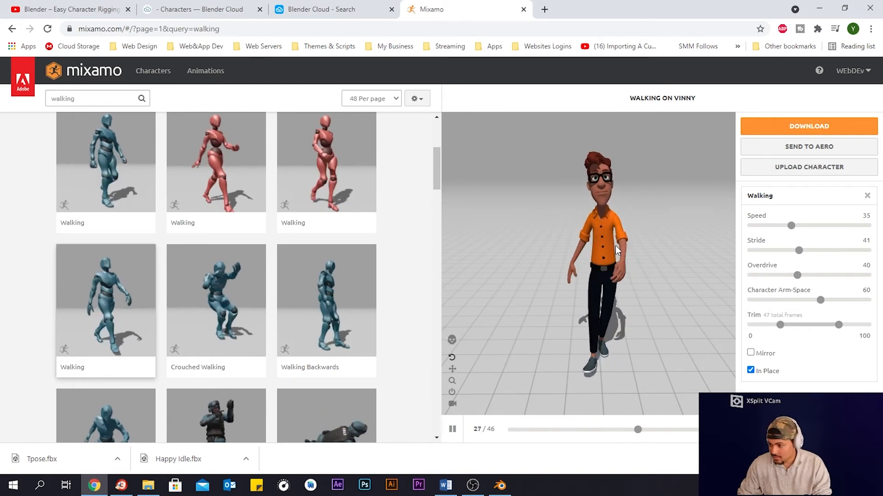
# - Download the Walking animation as FBX and save it as Walking in the FBX folder
pyautogui.click(794, 128)
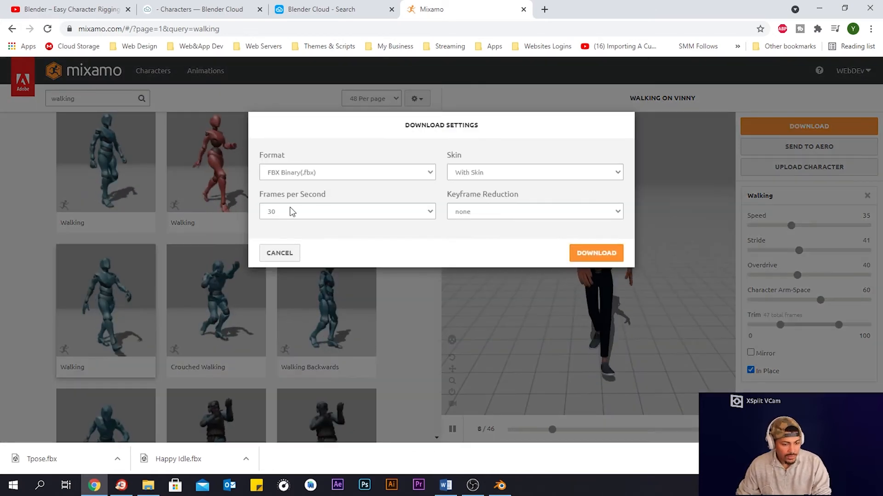
pyautogui.click(603, 254)
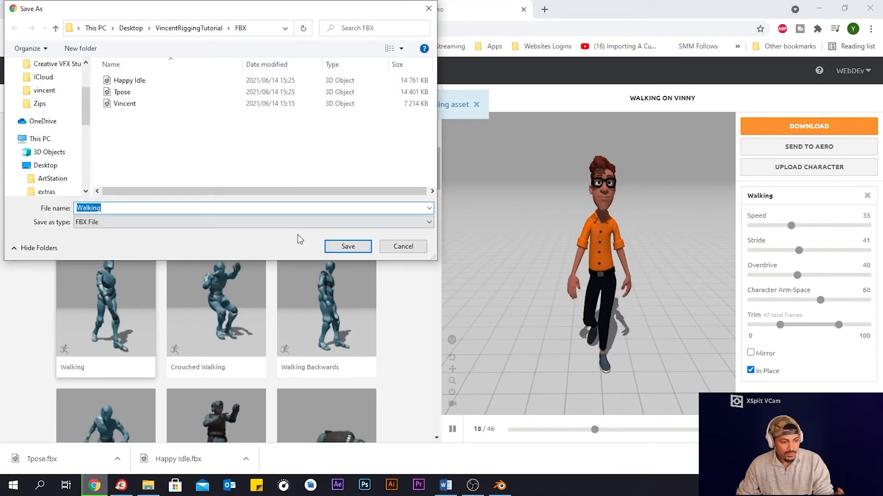
pyautogui.click(348, 246)
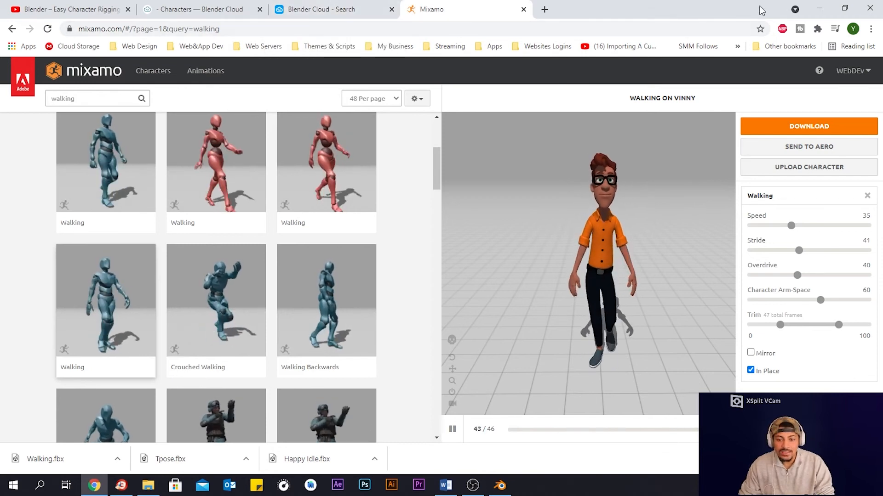
# - Switch to Blender and delete all objects in the scene
pyautogui.click(819, 8)
pyautogui.moveTo(384, 341); pyautogui.dragTo(389, 319, button='middle')
pyautogui.moveTo(449, 336); pyautogui.dragTo(220, 141)
pyautogui.press('Delete')
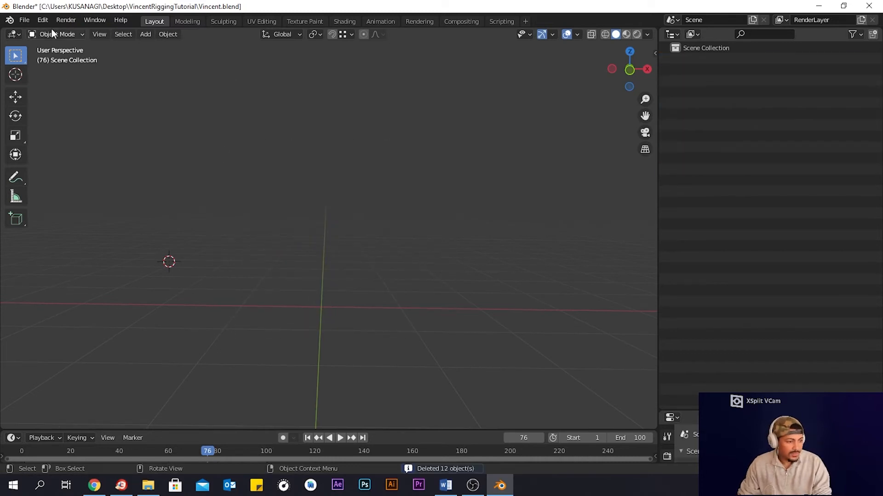
# - Import Happy Idle.fbx from the VincentRiggingTutorial FBX folder into the scene
pyautogui.click(25, 19)
pyautogui.moveTo(58, 174)
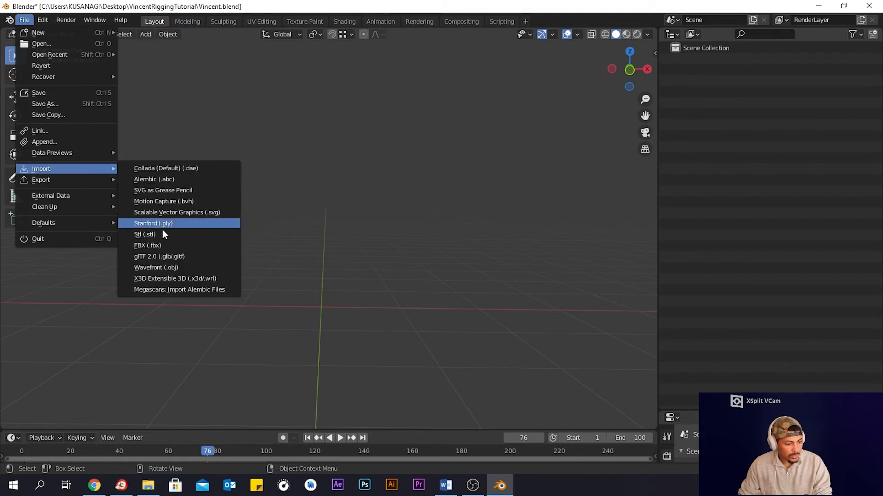
pyautogui.click(163, 245)
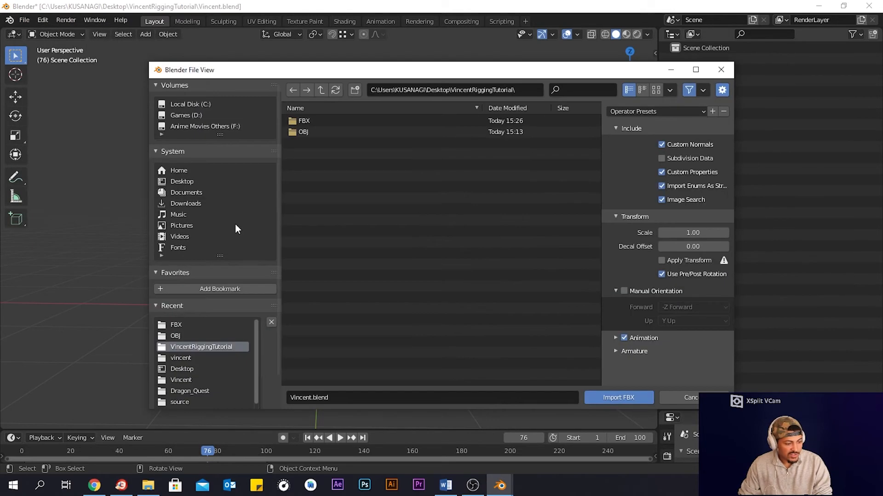
pyautogui.doubleClick(325, 121)
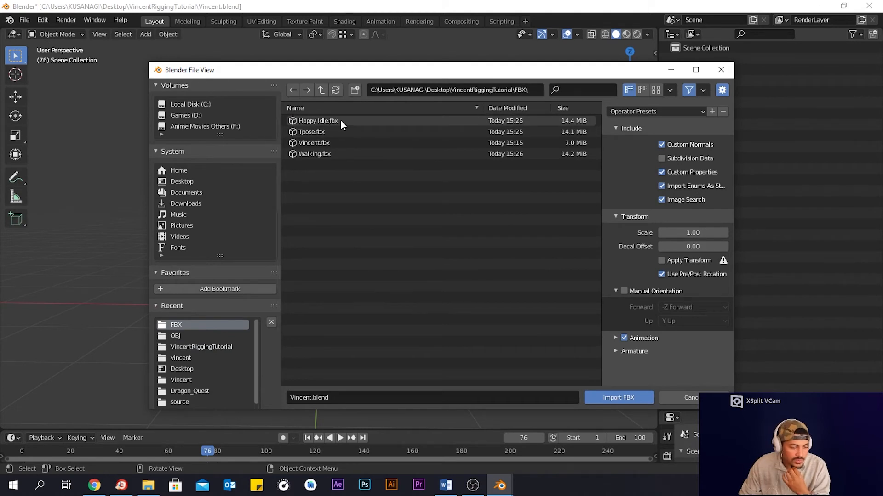
pyautogui.click(340, 121)
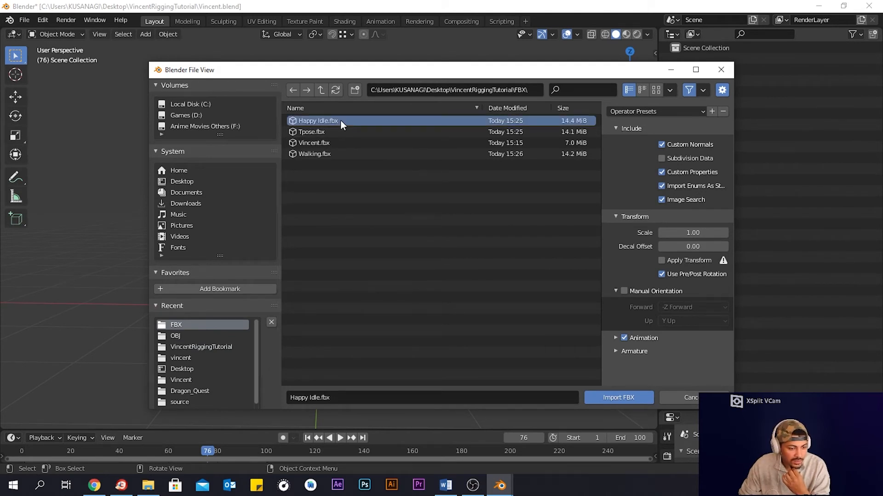
pyautogui.doubleClick(341, 121)
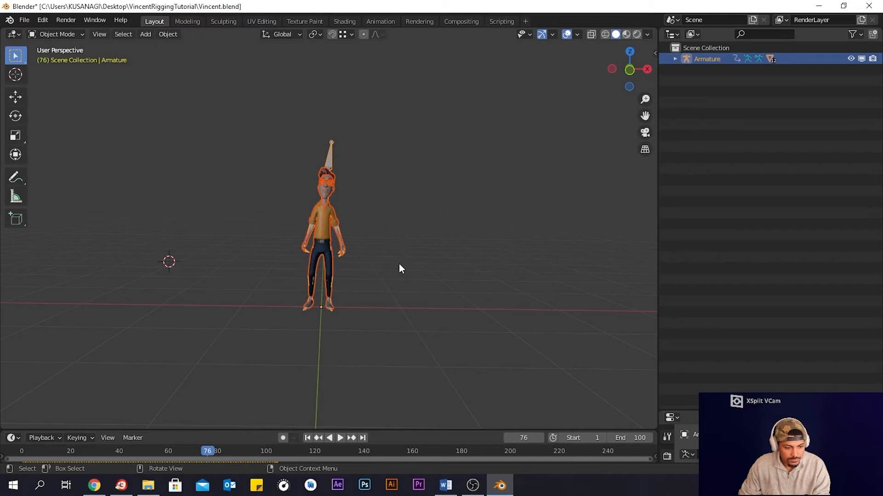
pyautogui.moveTo(400, 265)
pyautogui.mouseDown(button='middle')
pyautogui.moveTo(406, 282)
pyautogui.moveTo(411, 271)
pyautogui.mouseUp(button='middle')
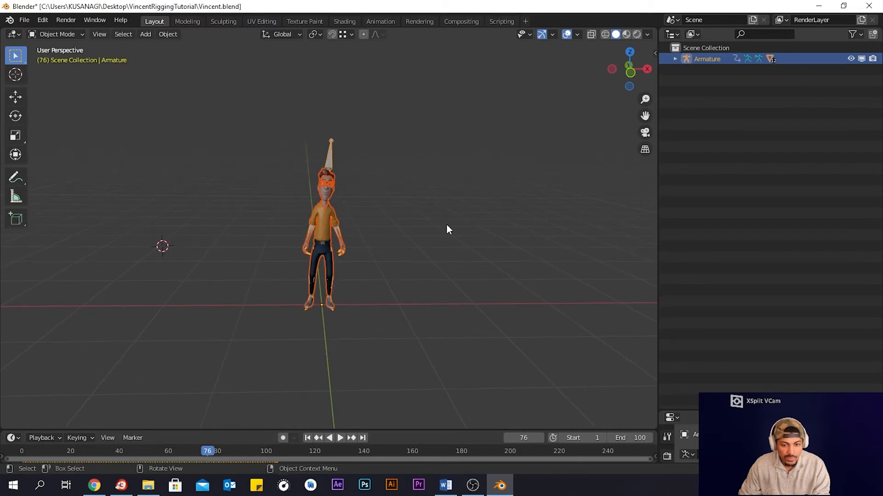
# - Try to hide the armature and move the idle character aside
pyautogui.click(351, 167)
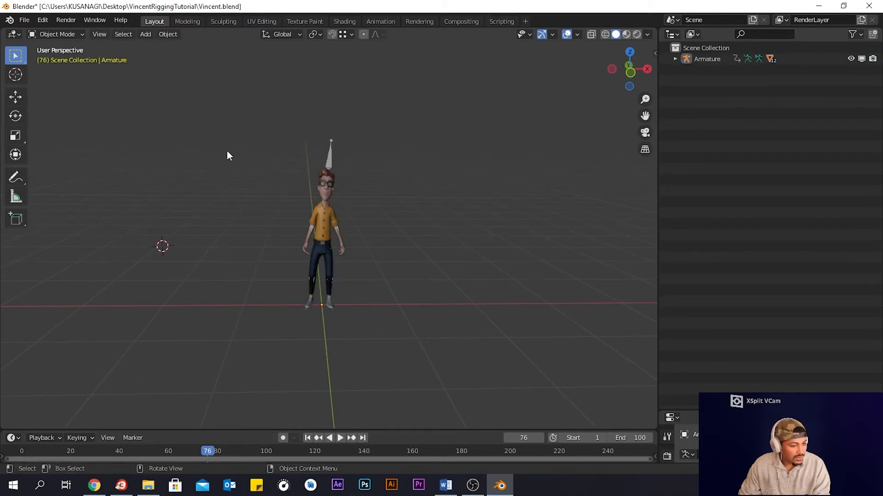
pyautogui.click(329, 158)
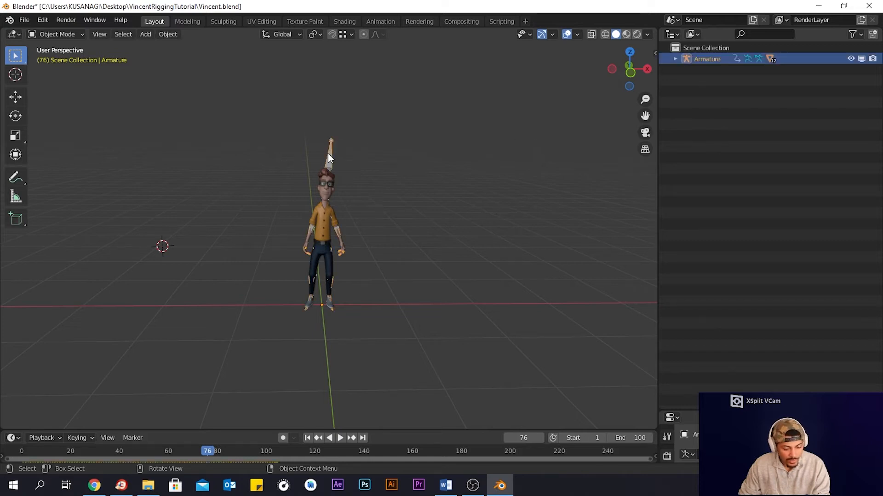
pyautogui.press('h')
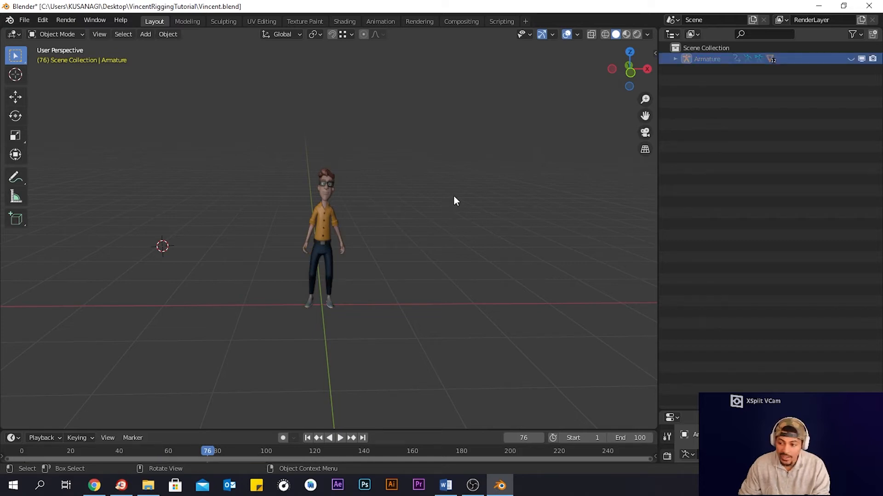
pyautogui.press('a')
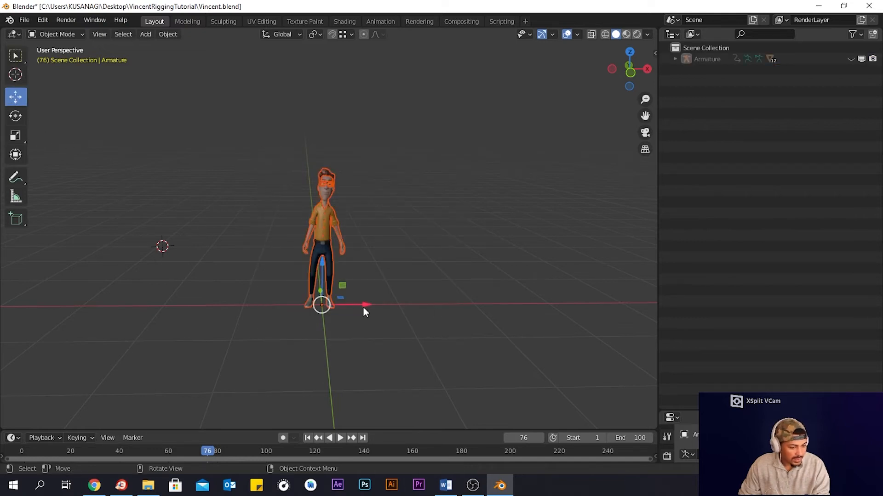
pyautogui.moveTo(370, 304); pyautogui.dragTo(170, 302)
pyautogui.hotkey('ctrl', 'z')
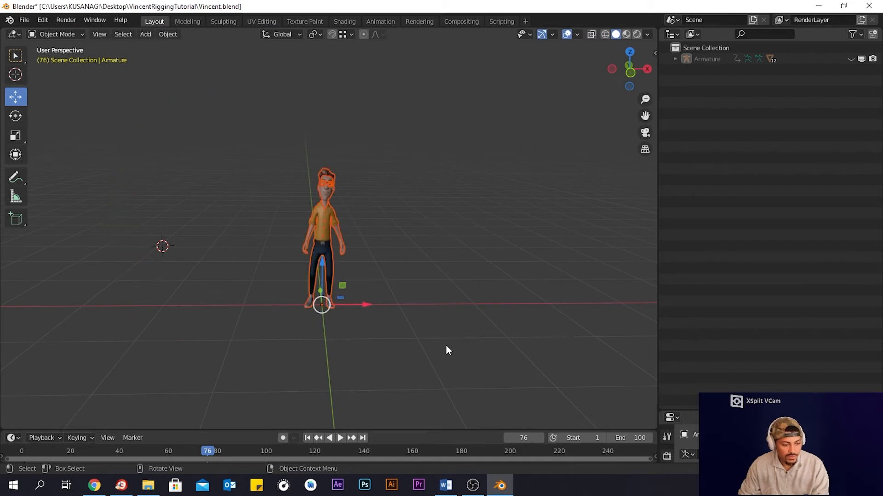
pyautogui.moveTo(446, 346); pyautogui.dragTo(250, 138)
pyautogui.press('g')
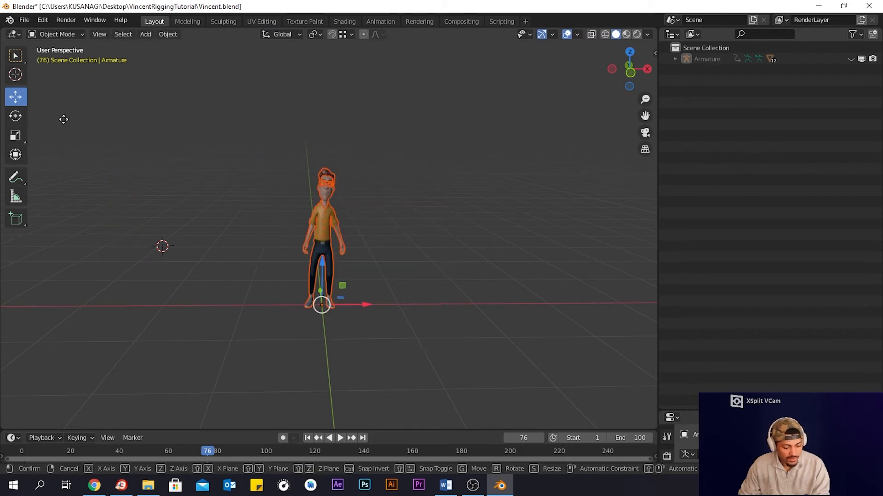
pyautogui.rightClick(442, 194)
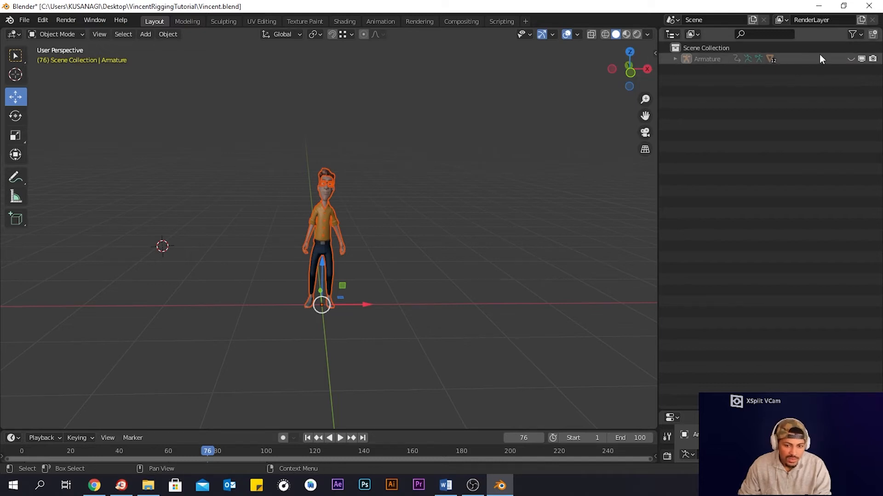
# - Unhide the armature and move the idle character with its rig to the left of the origin
pyautogui.click(850, 59)
pyautogui.click(334, 161)
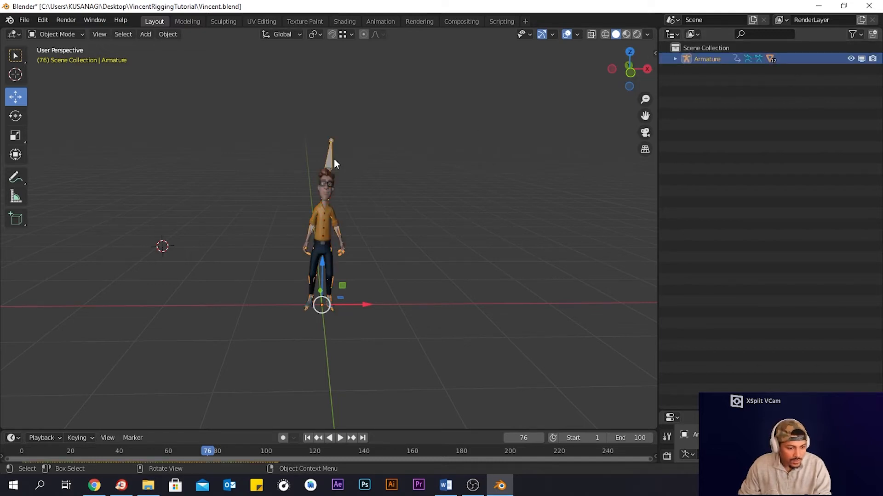
pyautogui.moveTo(382, 128); pyautogui.dragTo(228, 369)
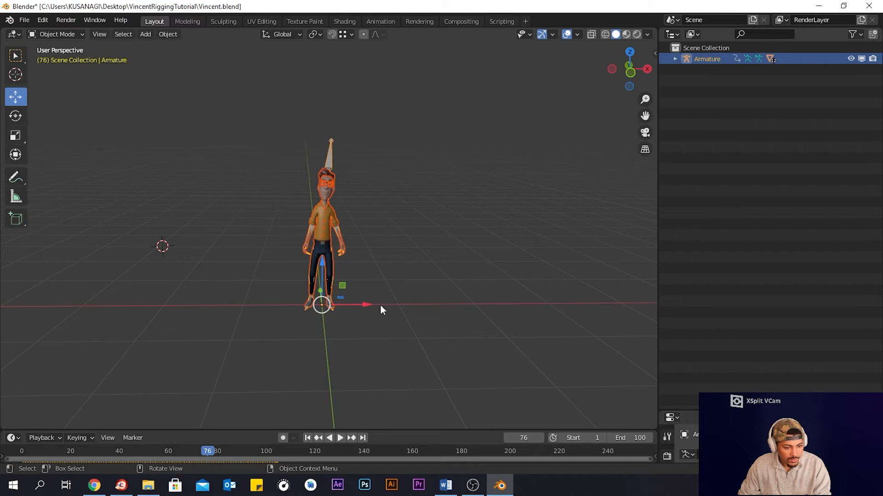
pyautogui.moveTo(368, 304); pyautogui.dragTo(231, 306)
pyautogui.click(388, 204)
pyautogui.click(184, 156)
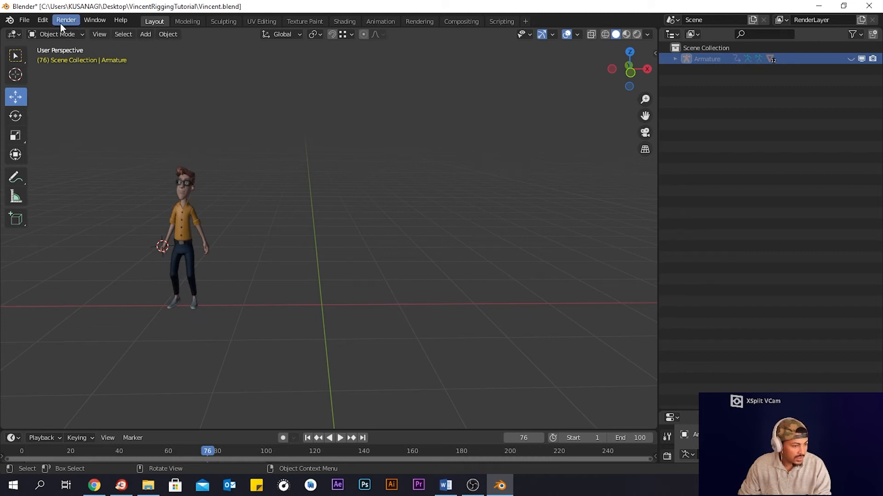
# - Import Walking.fbx from the VincentRiggingTutorial FBX folder into the scene
pyautogui.click(26, 21)
pyautogui.moveTo(75, 178)
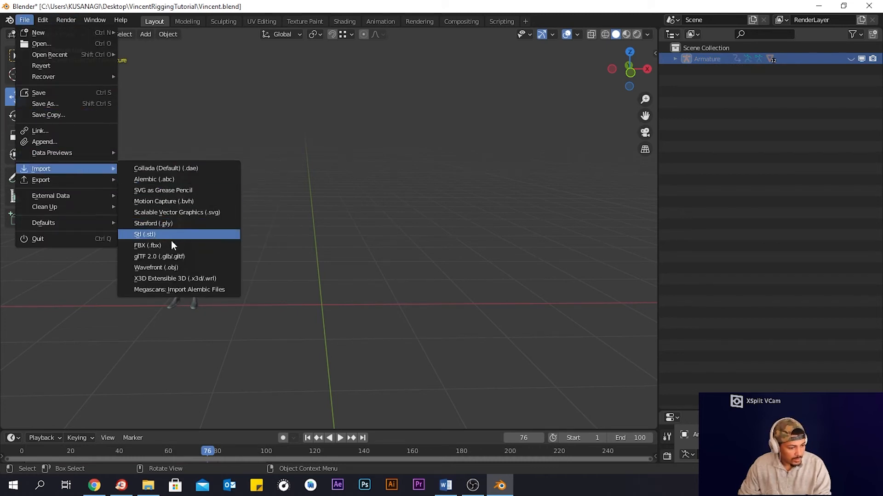
pyautogui.click(171, 245)
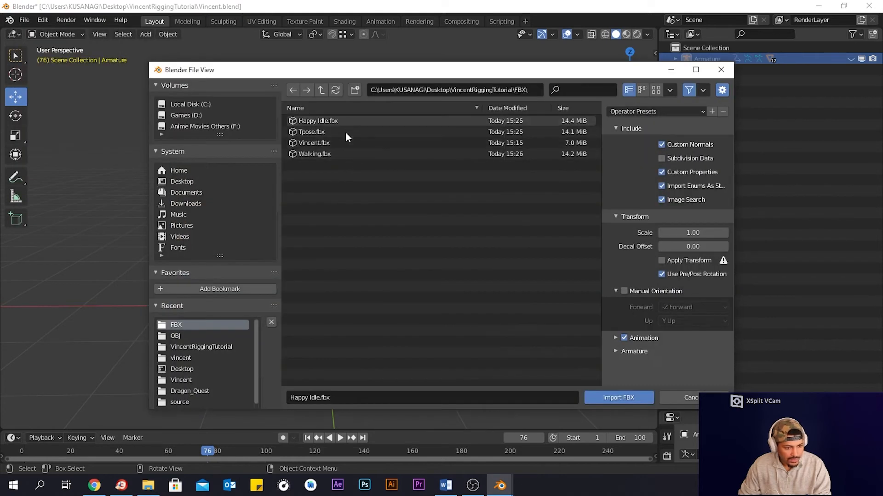
pyautogui.click(345, 153)
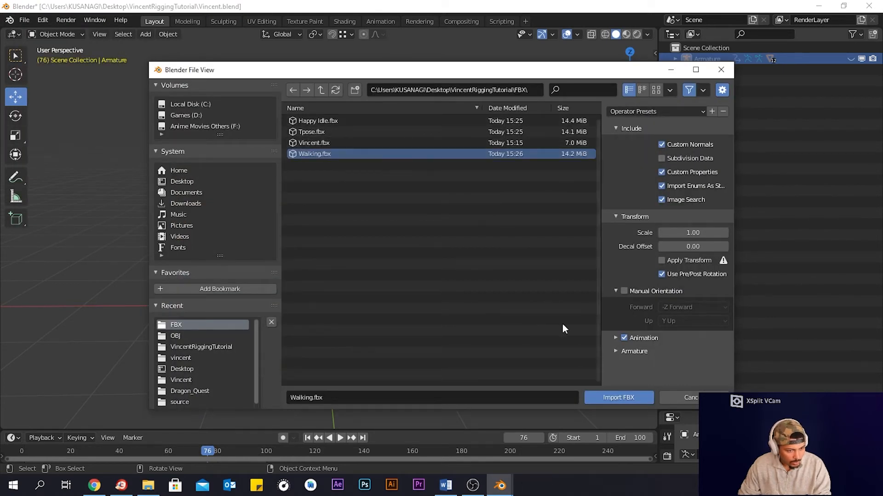
pyautogui.click(611, 398)
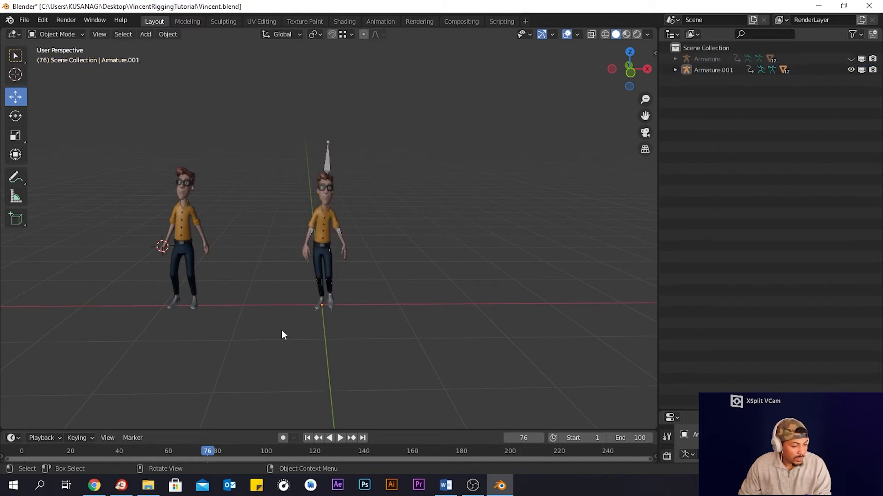
# - Unhide the first character's armature
pyautogui.moveTo(356, 323); pyautogui.dragTo(326, 331, button='middle')
pyautogui.moveTo(388, 319); pyautogui.dragTo(352, 314, button='middle')
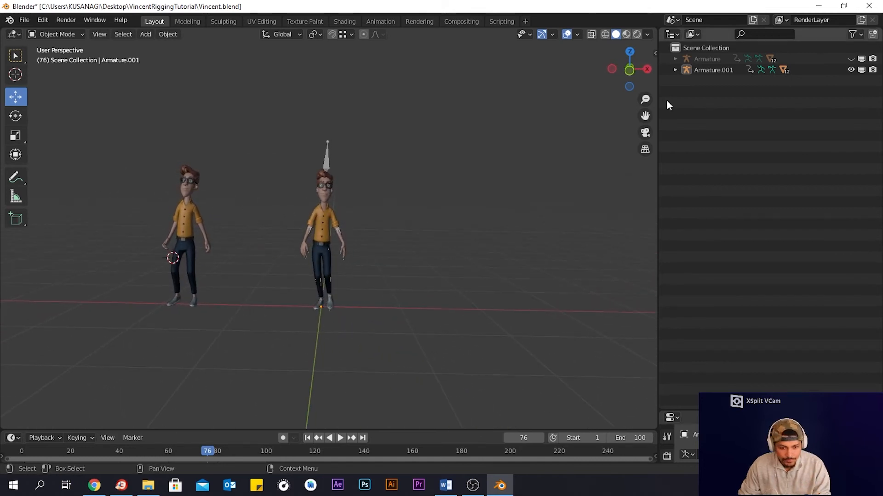
pyautogui.click(850, 59)
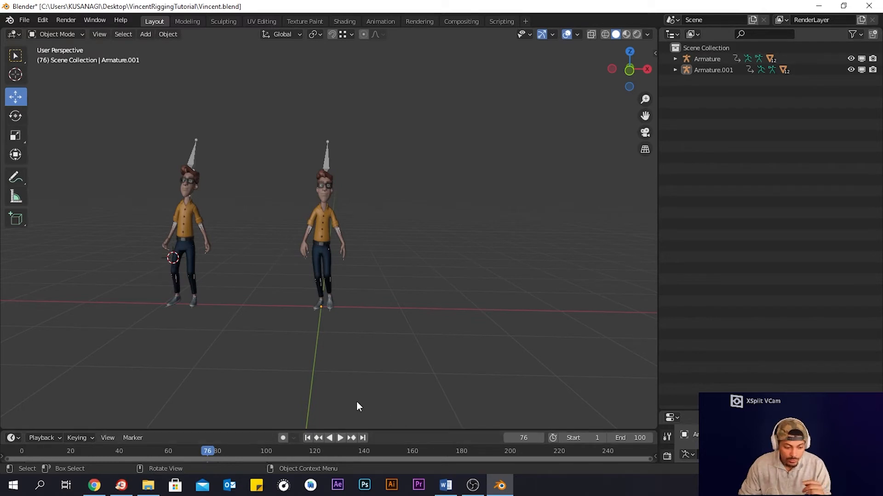
# - Play and stop the animation to preview both characters
pyautogui.click(341, 439)
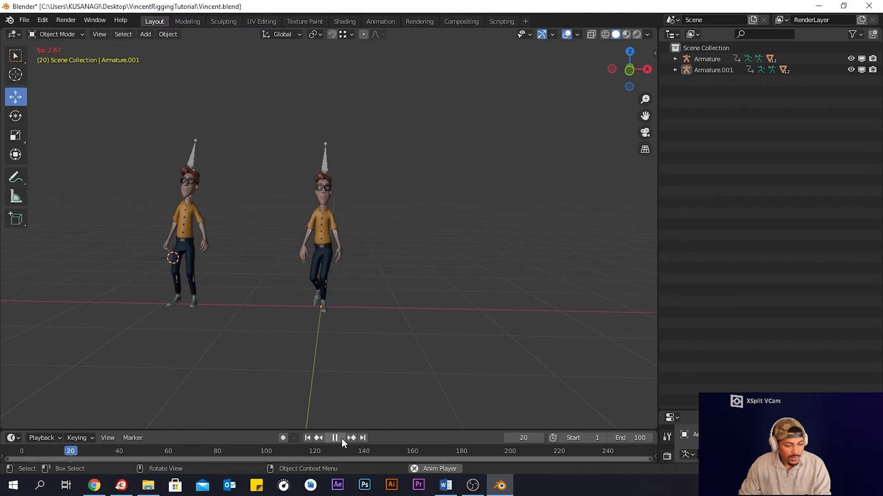
pyautogui.click(341, 438)
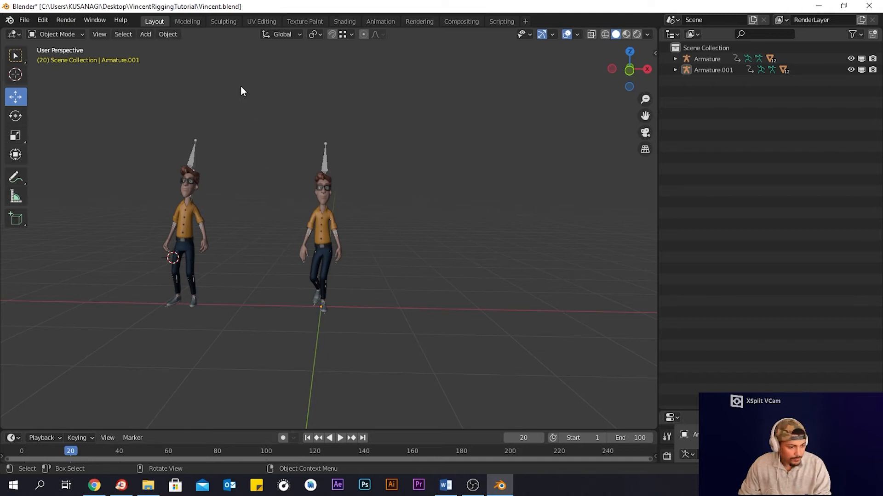
pyautogui.click(191, 157)
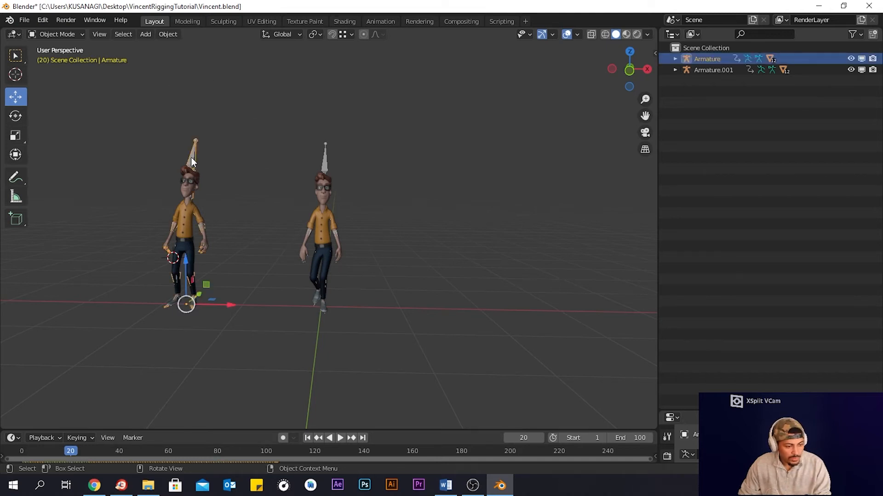
pyautogui.click(252, 115)
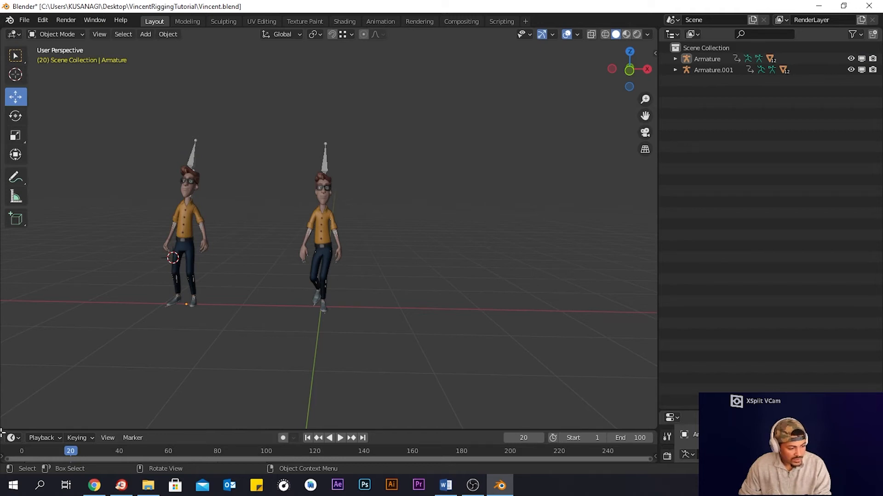
# - Split the viewport and turn the lower area into a Dope Sheet
pyautogui.moveTo(3, 429); pyautogui.dragTo(3, 394)
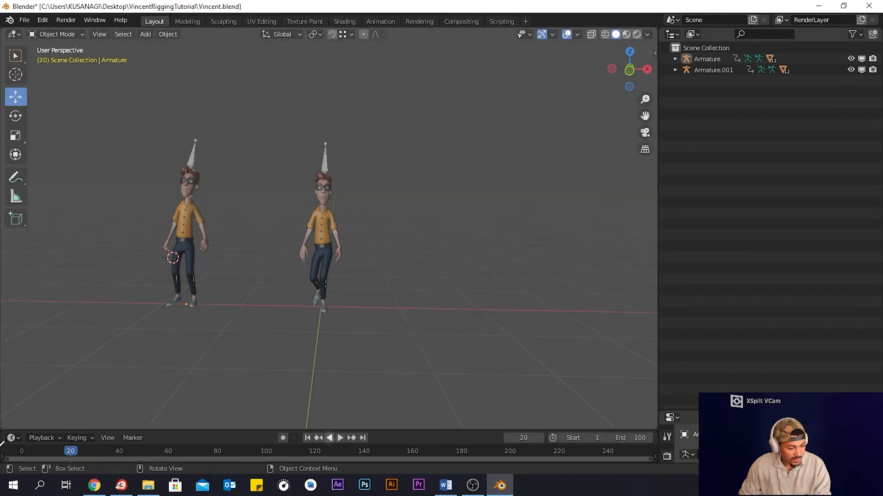
pyautogui.moveTo(4, 459); pyautogui.dragTo(10, 276)
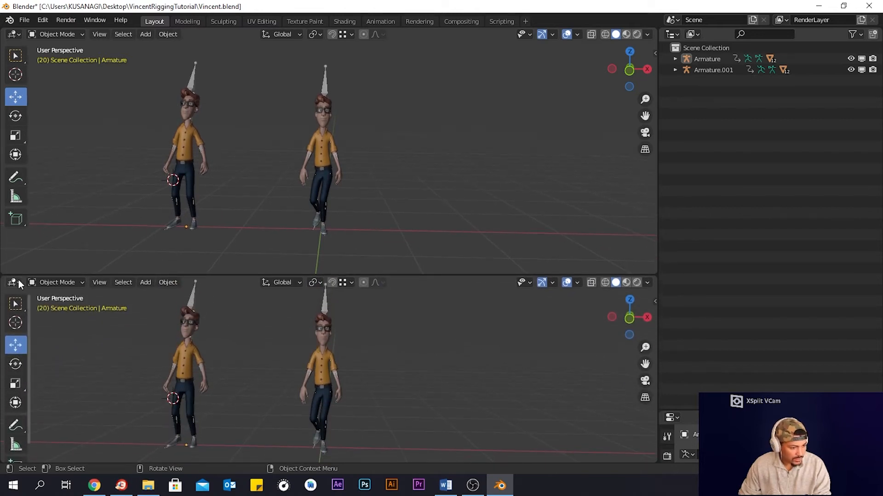
pyautogui.click(14, 282)
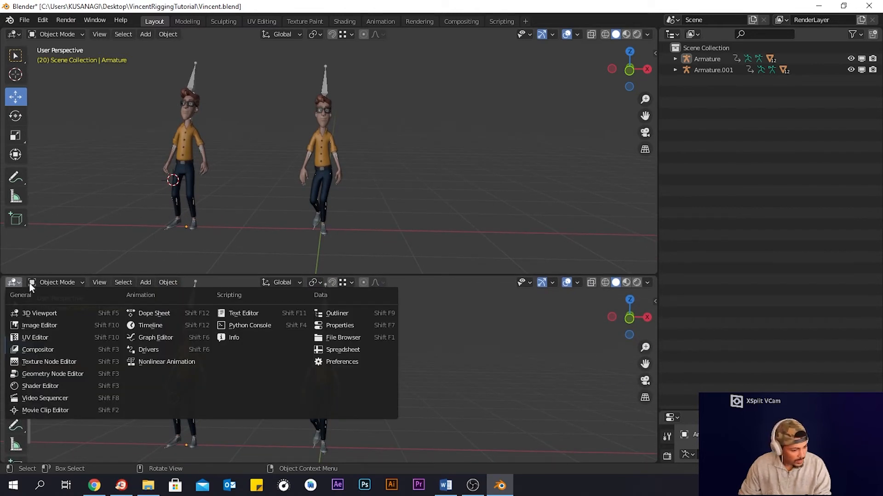
pyautogui.click(15, 283)
pyautogui.click(13, 283)
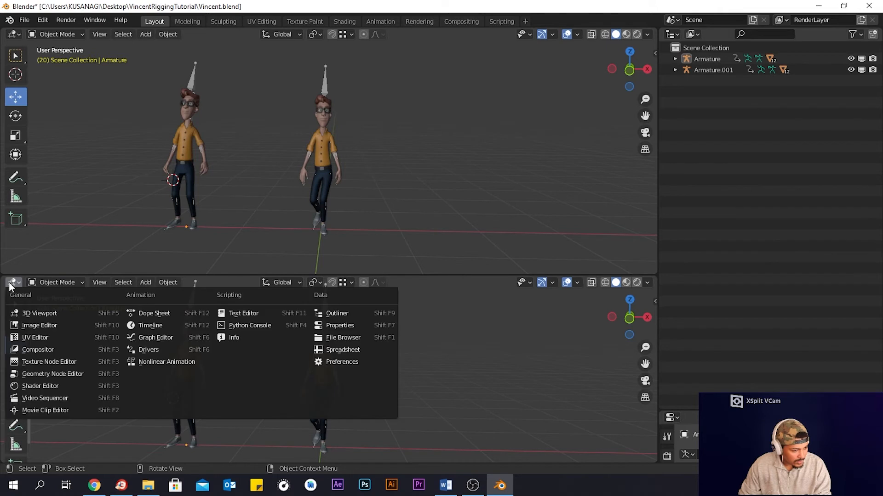
pyautogui.click(155, 313)
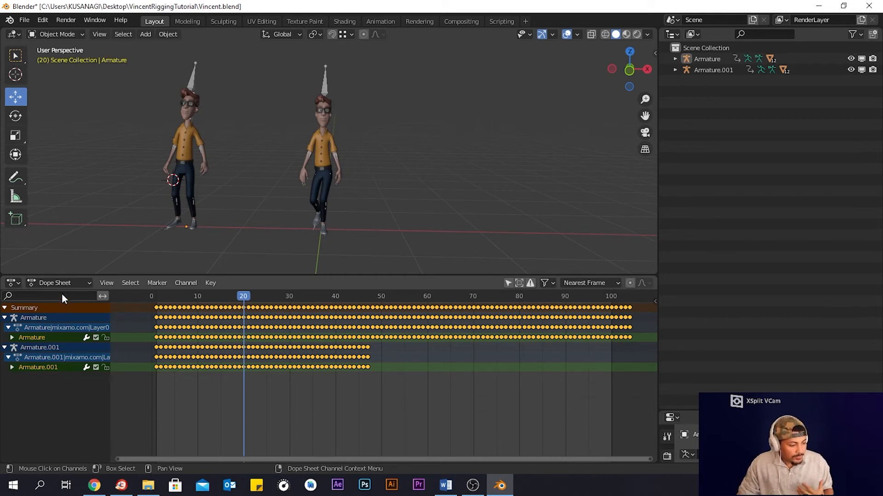
# - Switch the Dope Sheet to the Action Editor and inspect the Armature action channels
pyautogui.click(73, 282)
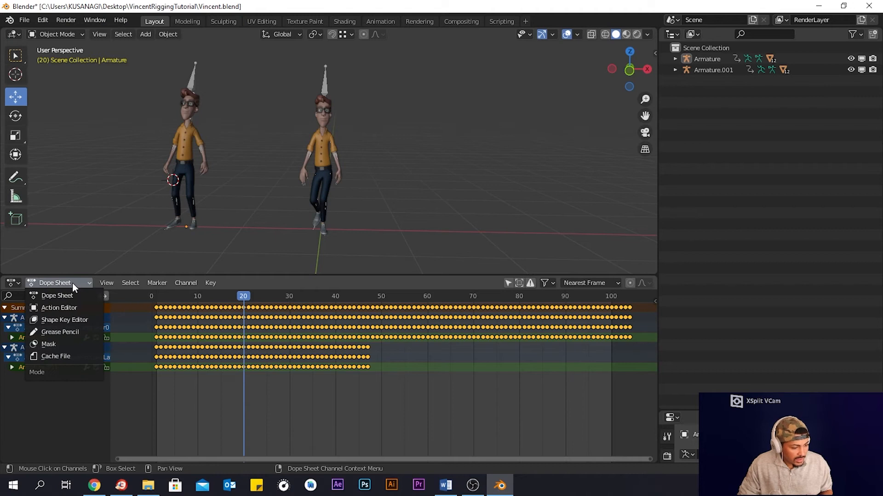
pyautogui.click(81, 310)
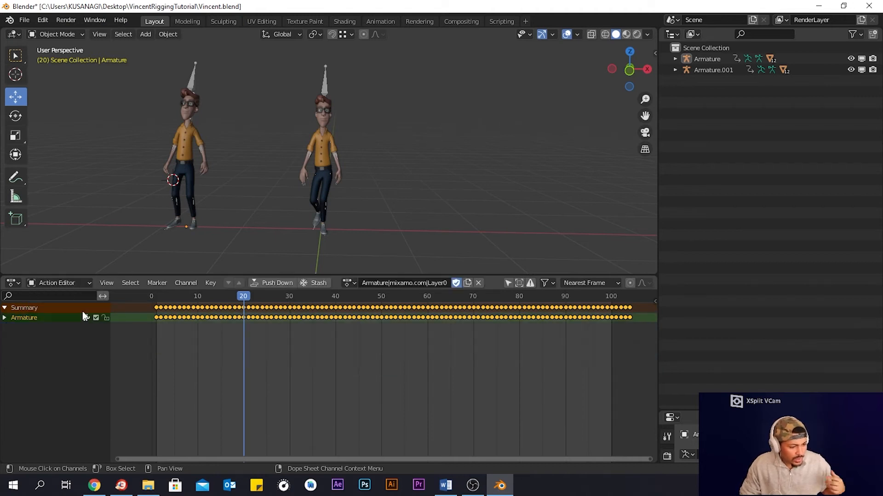
pyautogui.click(620, 358)
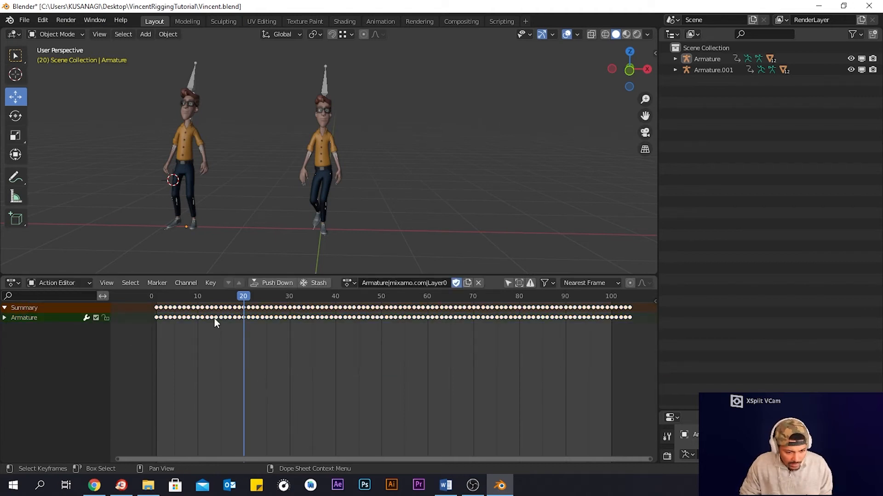
pyautogui.click(40, 319)
pyautogui.click(8, 319)
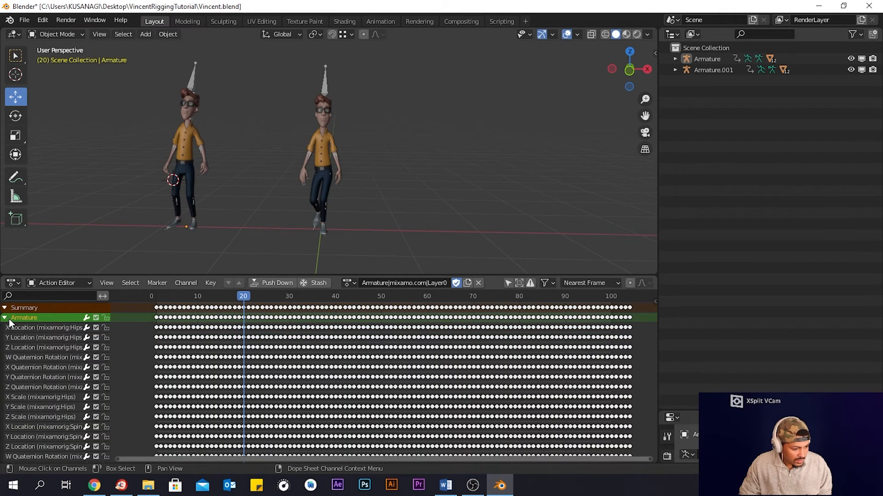
pyautogui.click(8, 320)
# - Delete the walking character and move the playhead to frame 0
pyautogui.moveTo(408, 64); pyautogui.dragTo(248, 251)
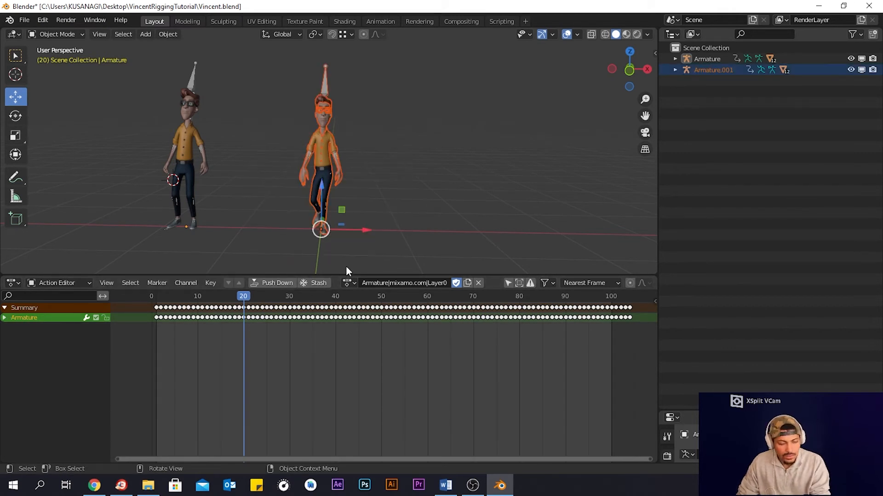
pyautogui.press('Delete')
pyautogui.moveTo(241, 300); pyautogui.dragTo(151, 303)
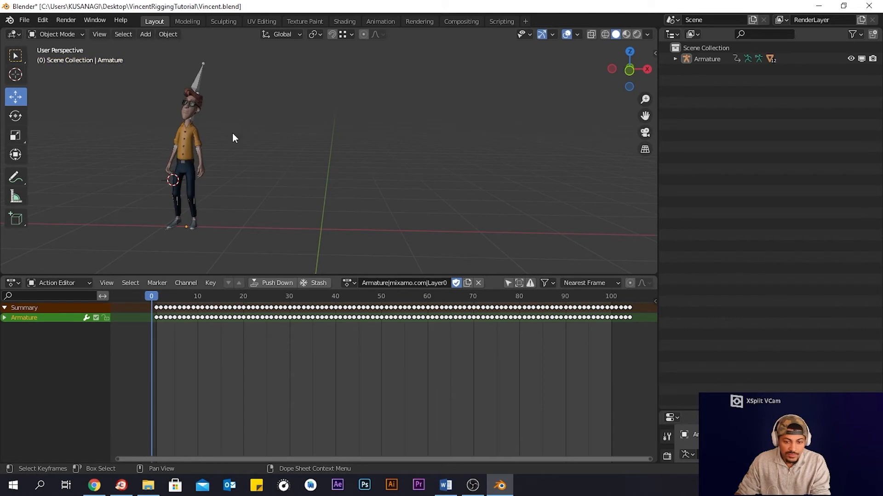
# - Move the idle character back to the origin and set the current frame to 1
pyautogui.moveTo(268, 56); pyautogui.dragTo(105, 251)
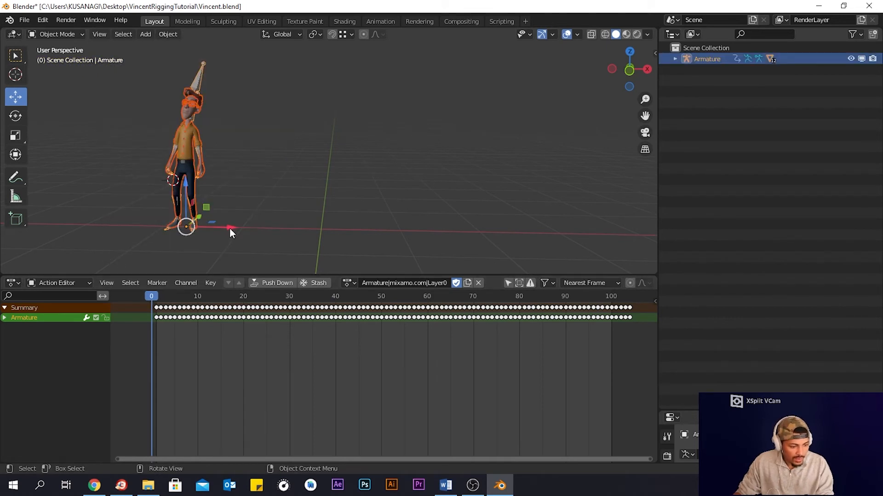
pyautogui.moveTo(230, 229); pyautogui.dragTo(376, 228)
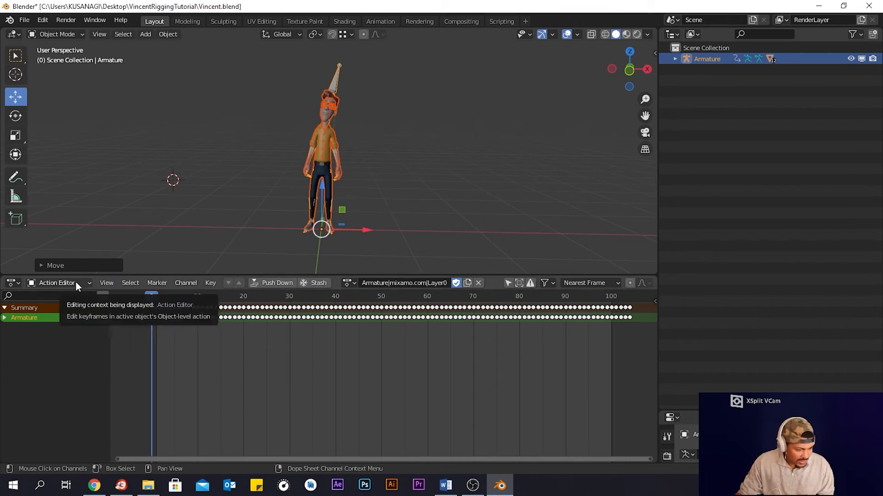
pyautogui.click(296, 382)
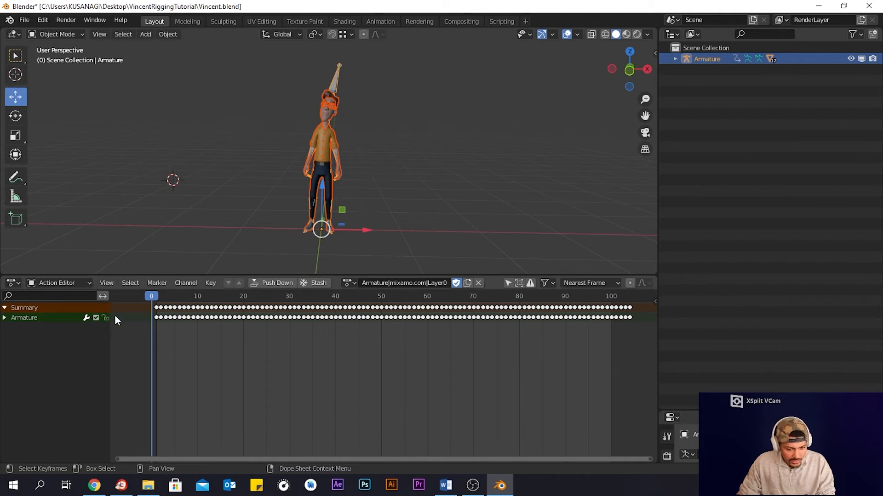
pyautogui.click(157, 297)
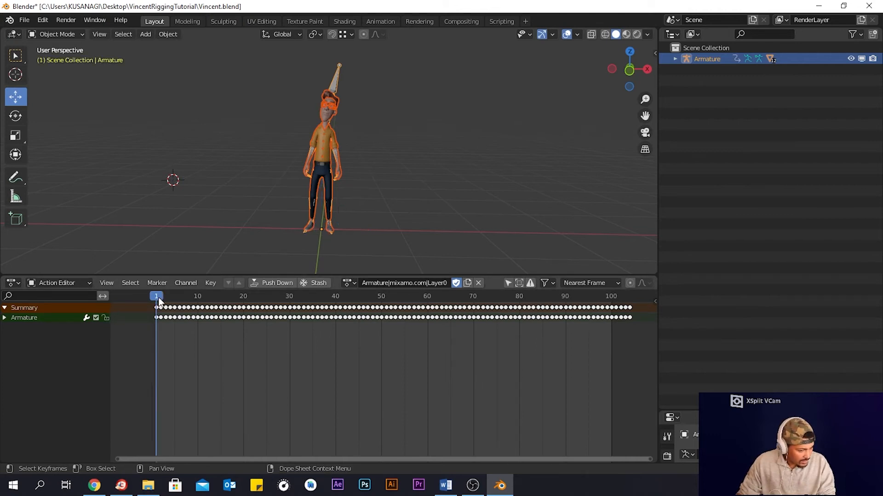
# - Switch the lower area to the Timeline and set the scene's end frame to 300
pyautogui.click(14, 283)
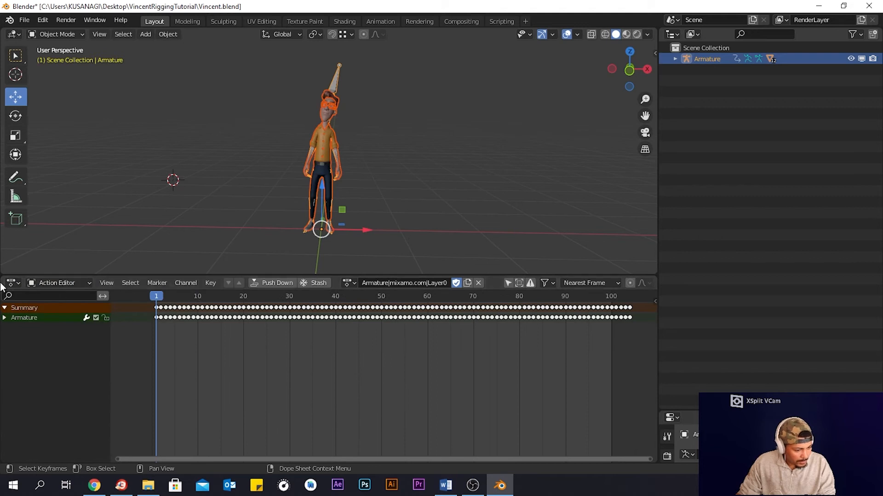
pyautogui.click(6, 285)
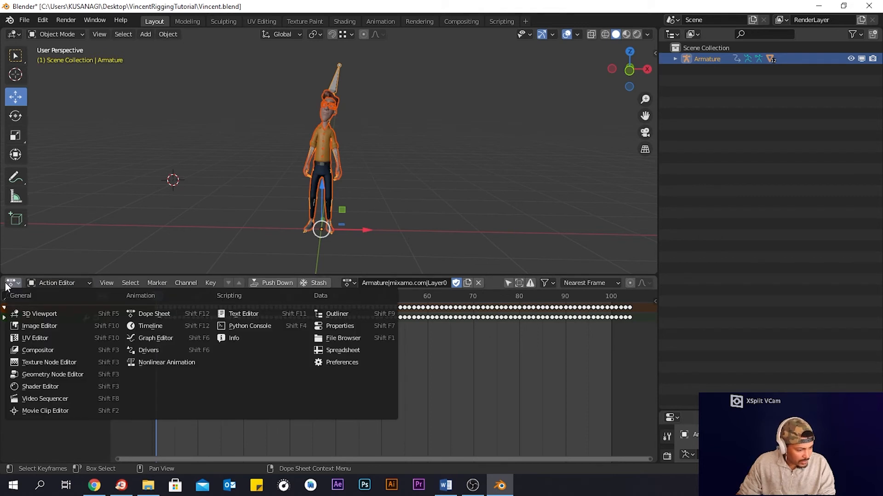
pyautogui.click(150, 326)
pyautogui.click(643, 283)
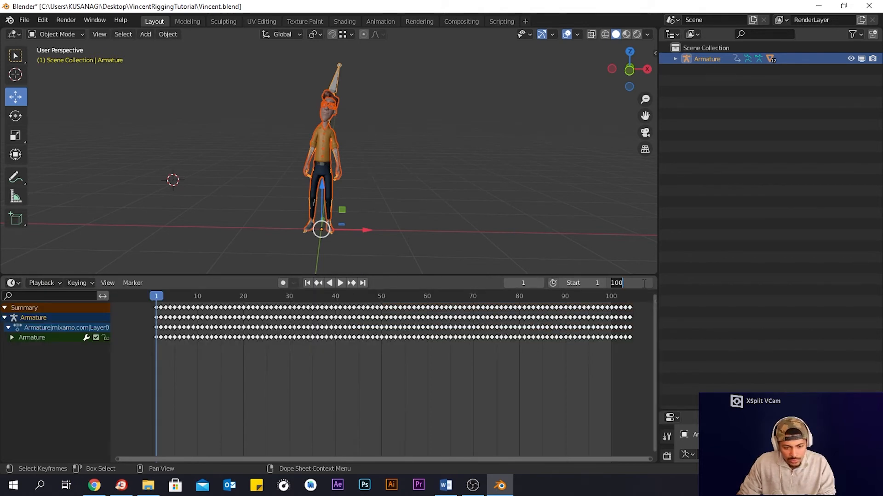
pyautogui.write('300')
pyautogui.press('Return')
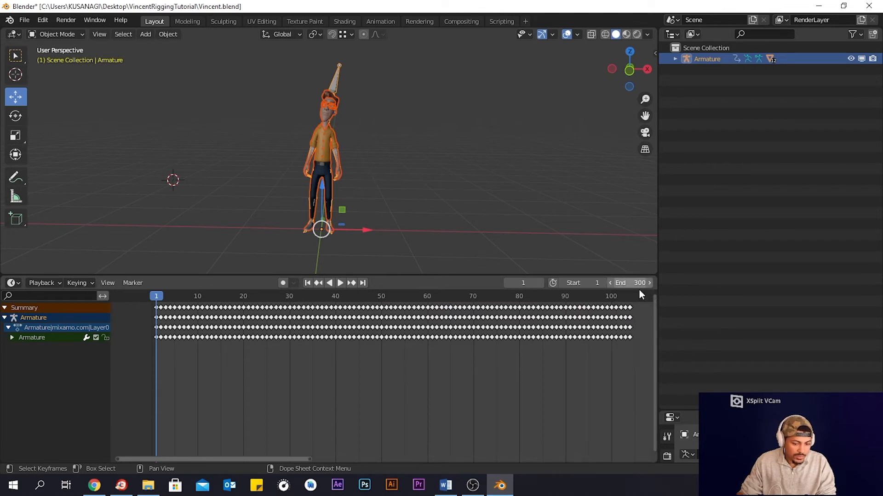
# - Switch the lower area back to the Dope Sheet in Action Editor mode
pyautogui.click(59, 282)
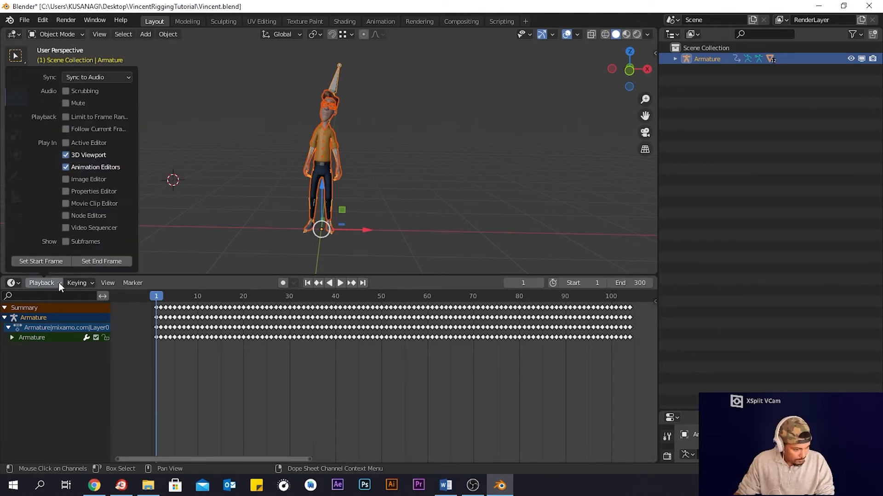
pyautogui.moveTo(73, 286)
pyautogui.click(14, 283)
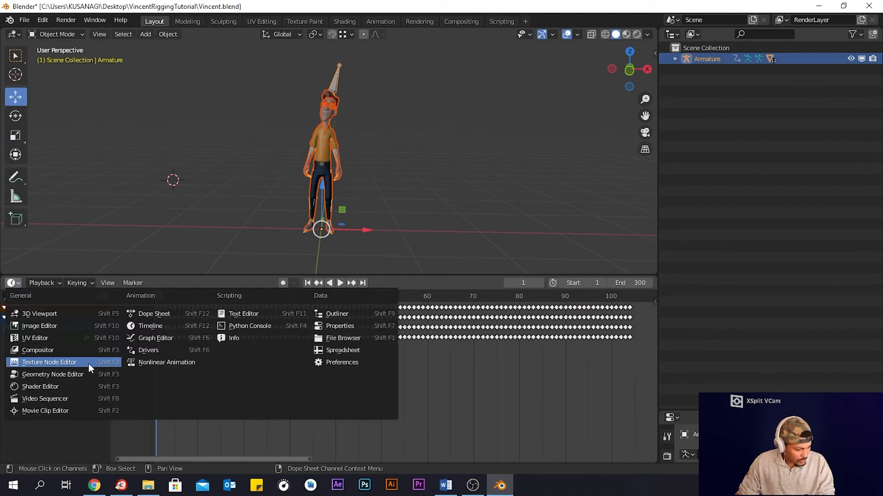
pyautogui.click(159, 313)
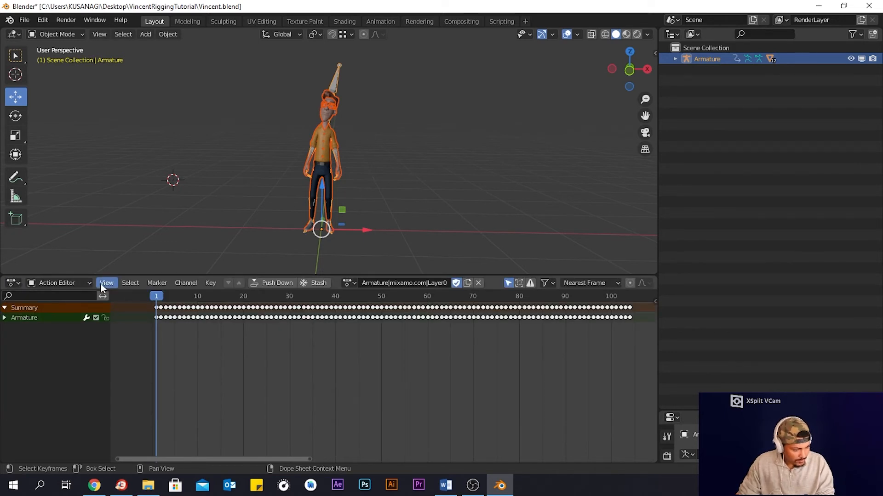
pyautogui.click(83, 283)
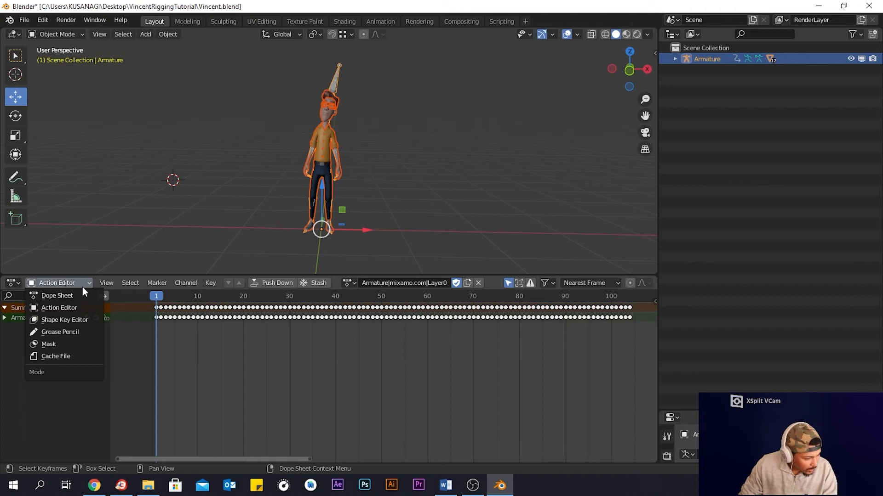
pyautogui.click(76, 307)
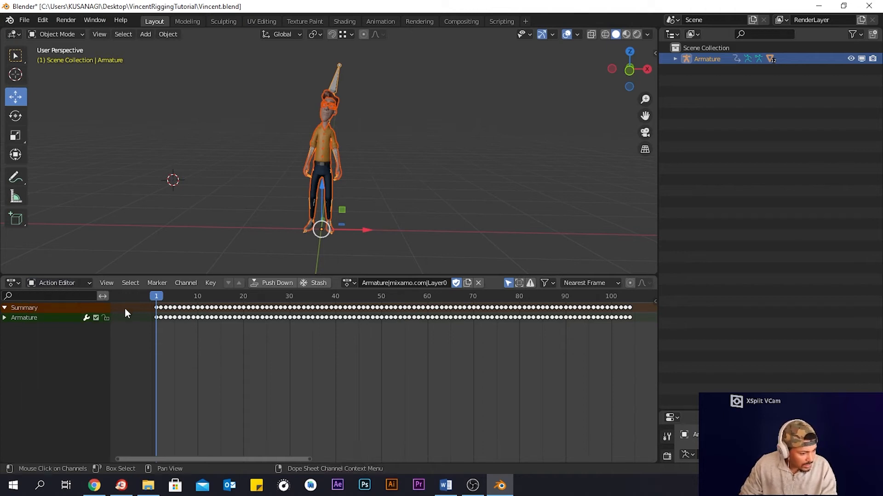
# - Delete all keyframes of the current action after frame 50
pyautogui.moveTo(165, 297); pyautogui.dragTo(382, 307)
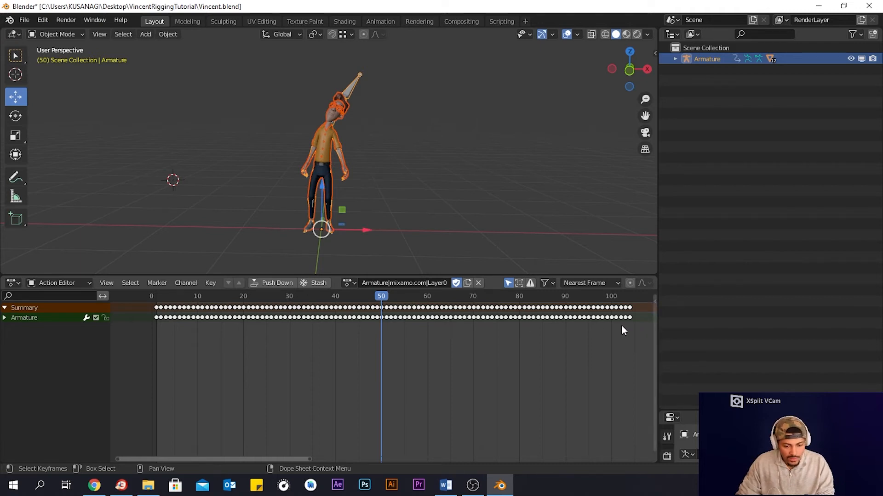
pyautogui.moveTo(636, 326); pyautogui.dragTo(386, 304)
pyautogui.press('Delete')
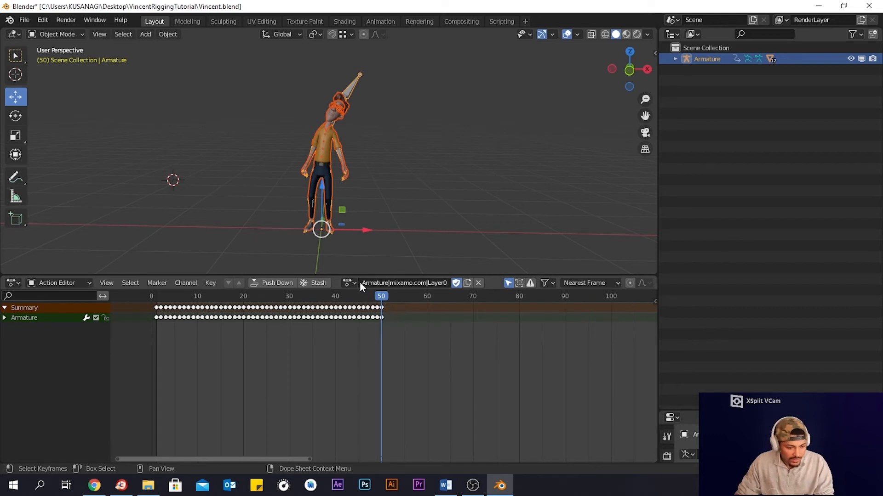
# - Switch the armature to the Armature.001|mixamo.com|Layer0 action and copy all its keyframes
pyautogui.press('Right')
pyautogui.press('Right')
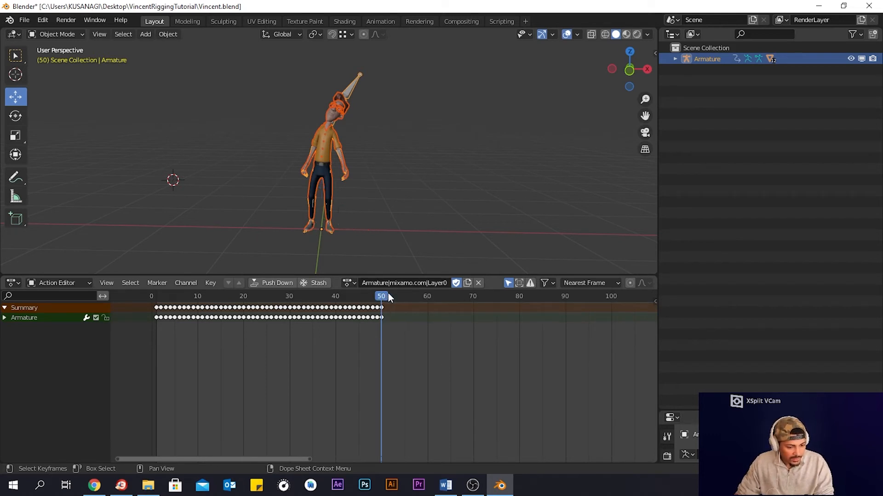
pyautogui.click(350, 284)
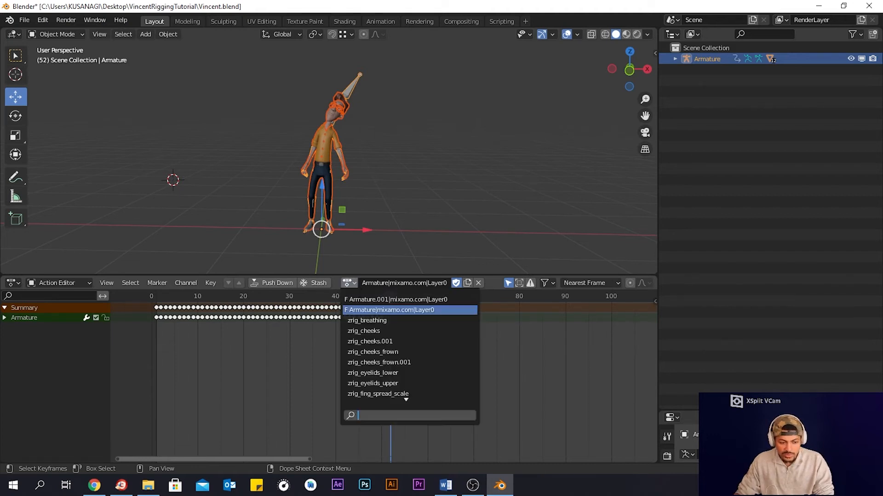
pyautogui.click(369, 299)
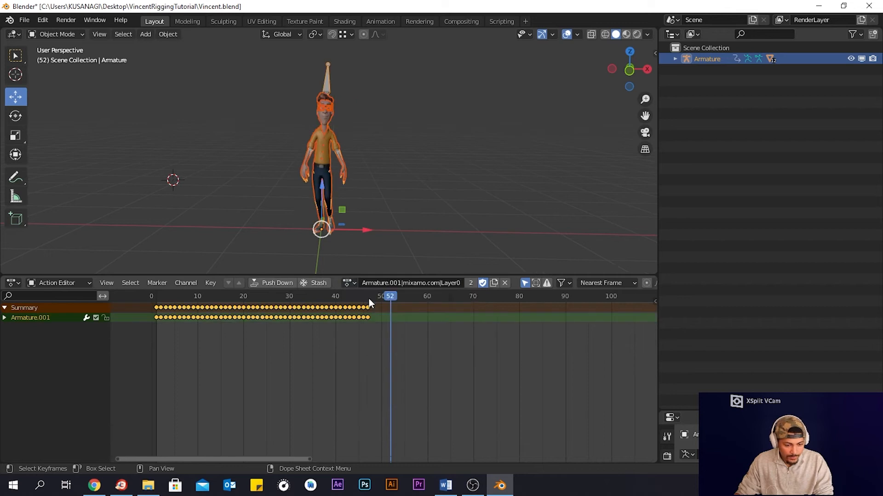
pyautogui.moveTo(391, 296); pyautogui.dragTo(145, 305)
pyautogui.moveTo(399, 324); pyautogui.dragTo(186, 317)
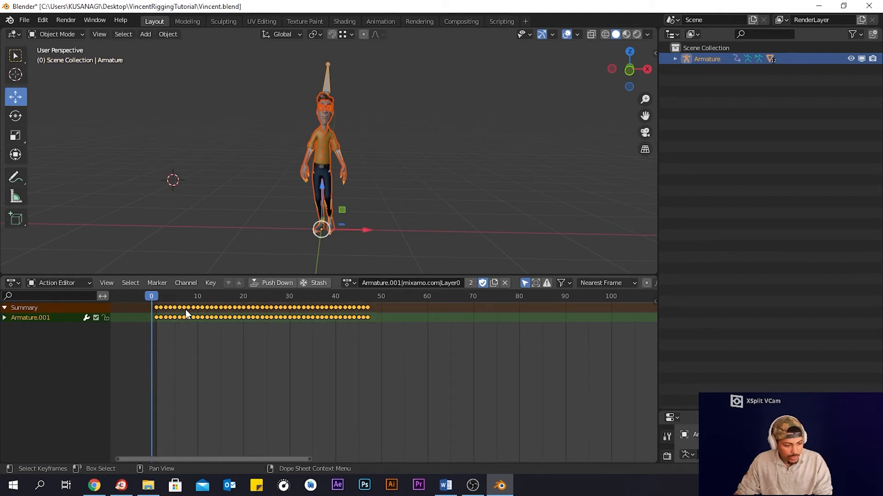
pyautogui.press('ctrl')
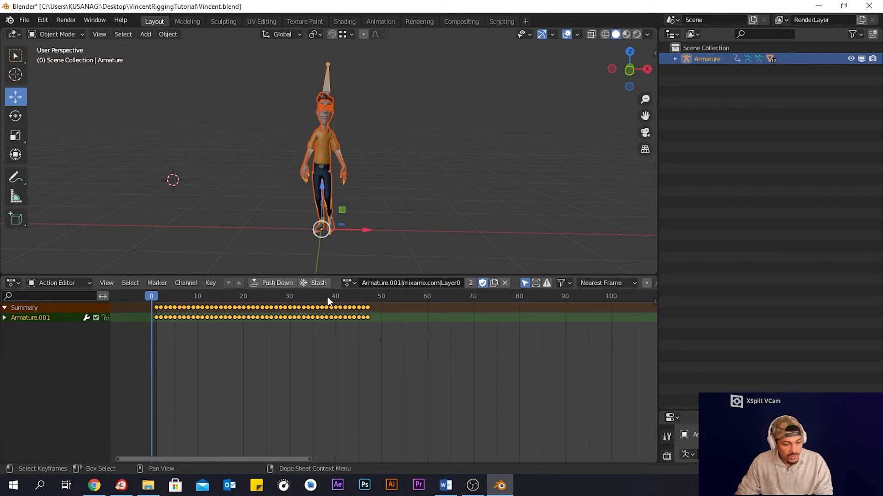
# - Switch back to the Armature|mixamo.com|Layer0 action and paste the copied keyframes at frame 50
pyautogui.click(350, 282)
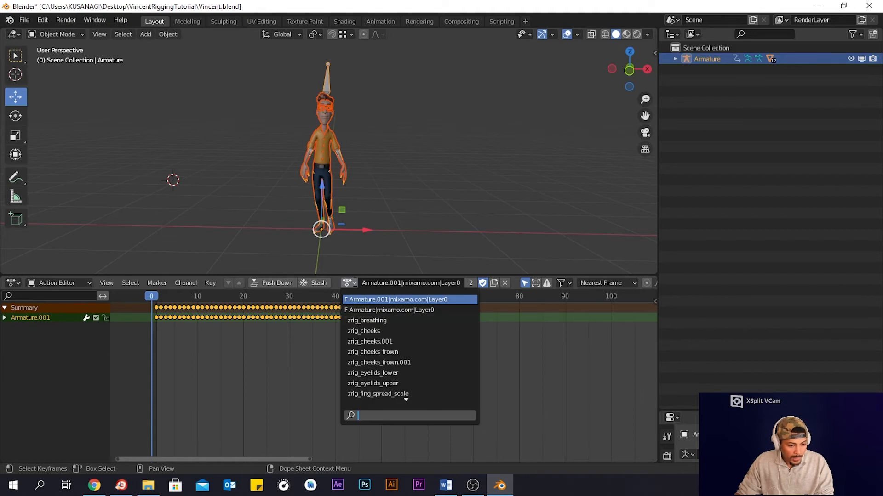
pyautogui.click(367, 310)
pyautogui.moveTo(153, 298); pyautogui.dragTo(381, 300)
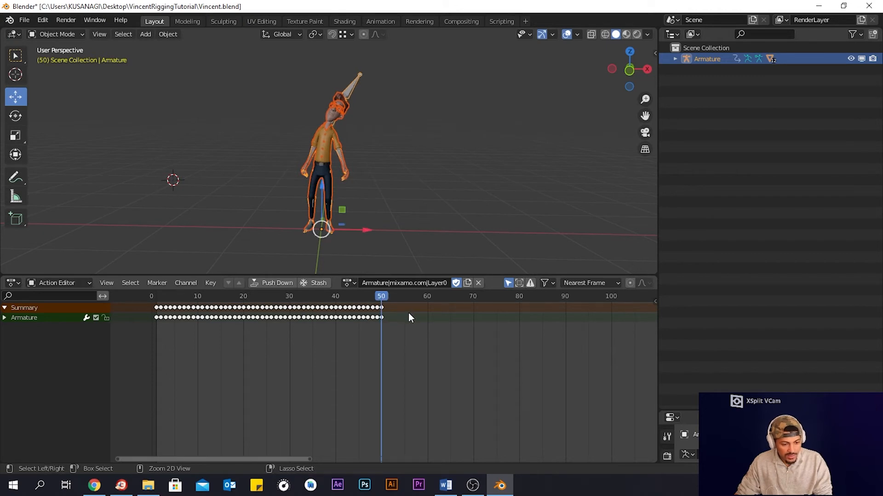
pyautogui.hotkey('ctrl', 'v')
pyautogui.moveTo(375, 294); pyautogui.dragTo(157, 302)
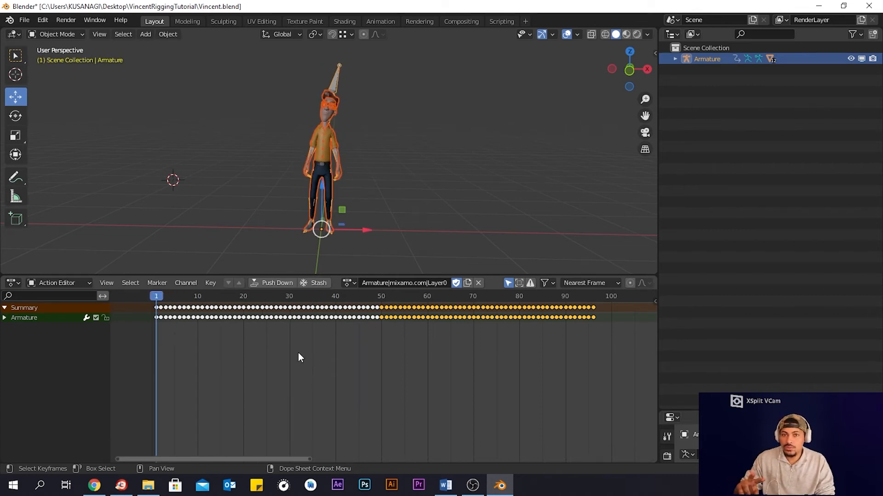
# - Play back the combined animation from frame 1 to review it
pyautogui.press('space')
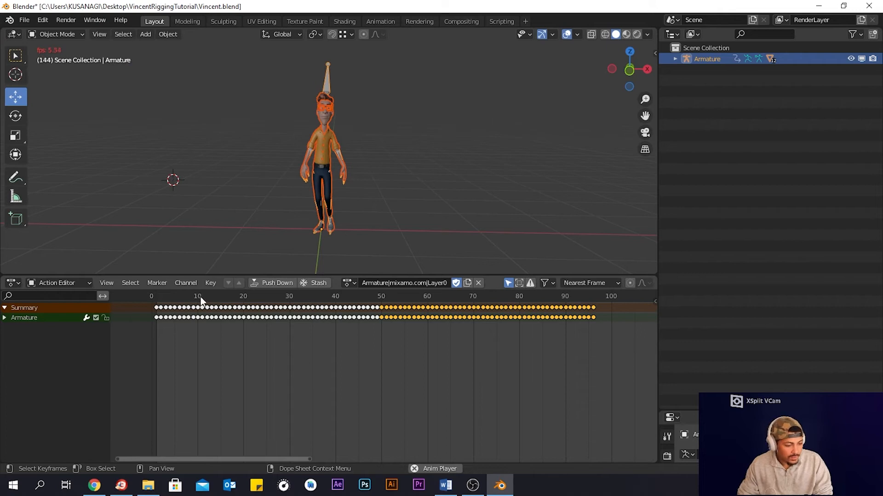
pyautogui.moveTo(201, 301); pyautogui.dragTo(156, 298)
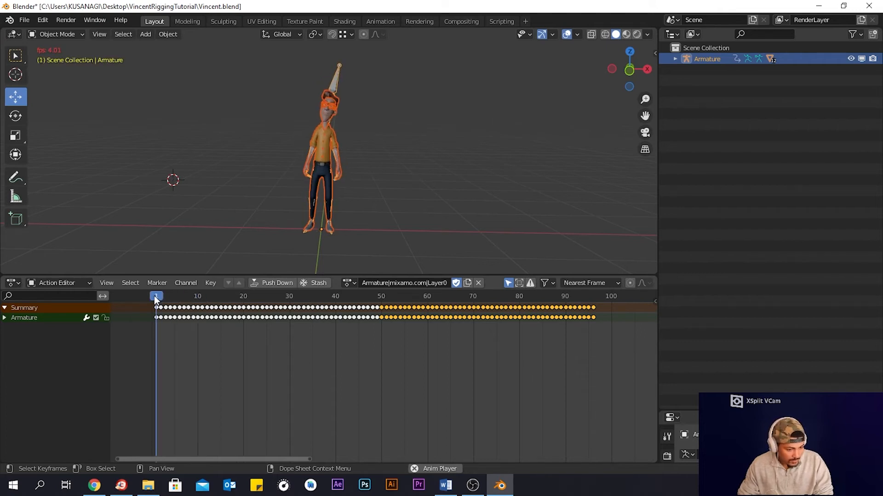
pyautogui.press('space')
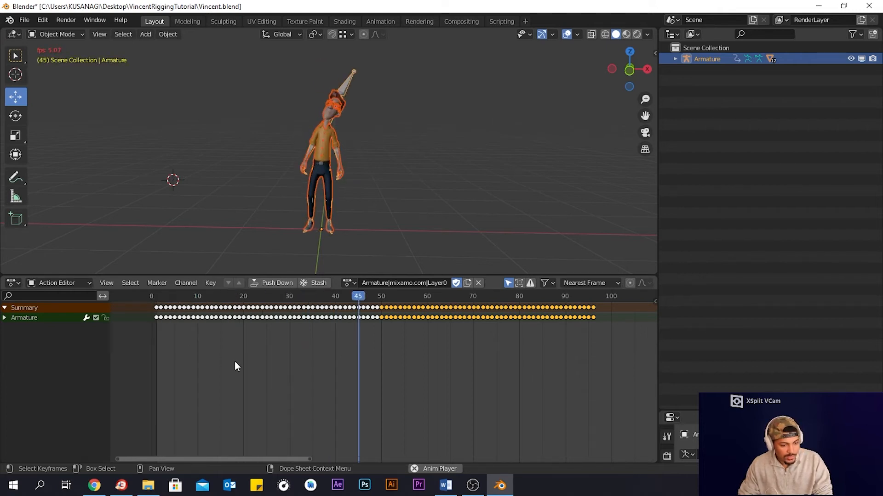
pyautogui.press('space')
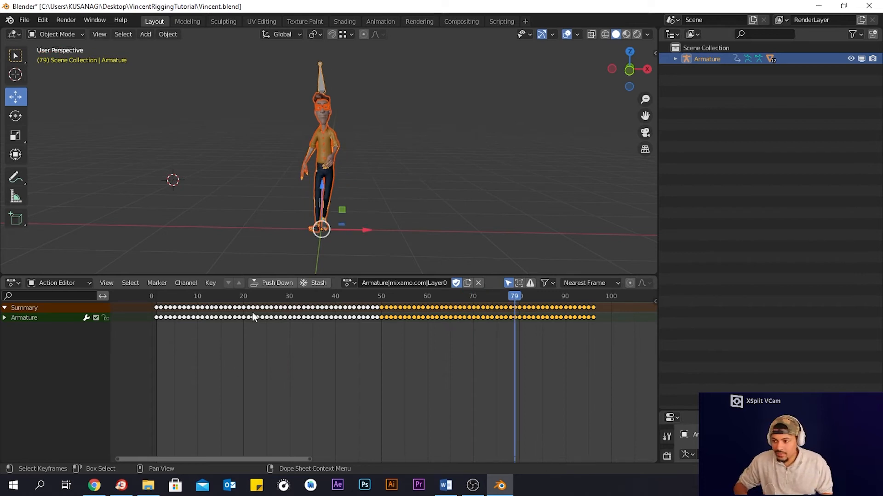
pyautogui.click(4, 318)
pyautogui.click(6, 318)
pyautogui.rightClick(5, 317)
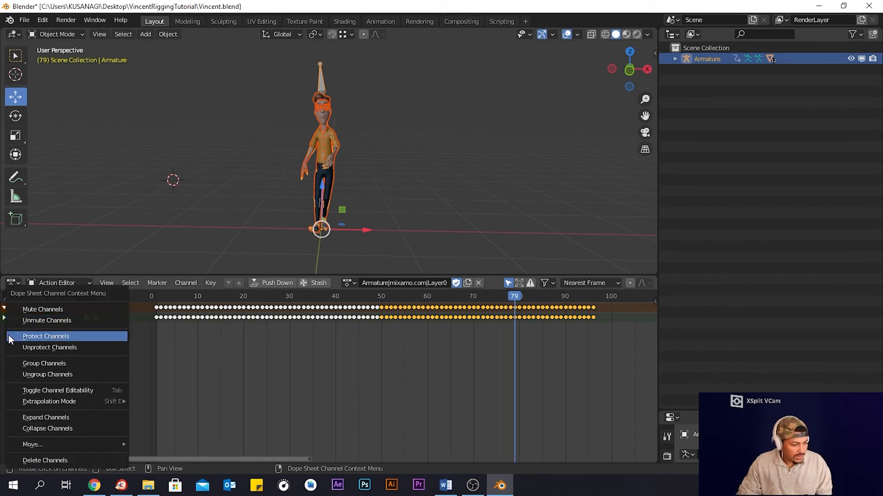
pyautogui.click(163, 356)
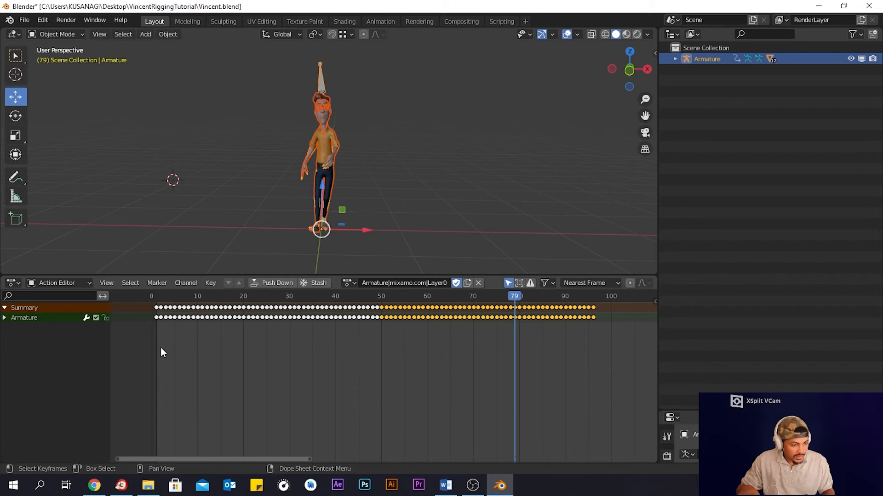
pyautogui.click(17, 307)
pyautogui.click(18, 307)
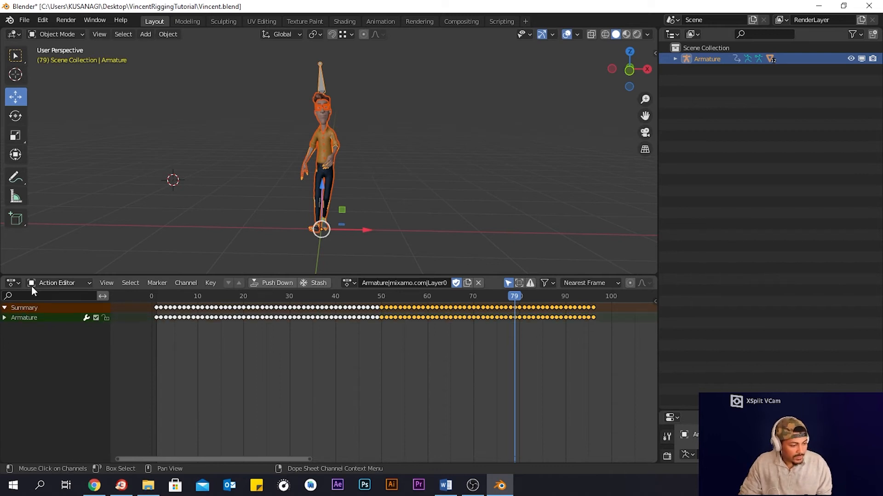
pyautogui.click(33, 284)
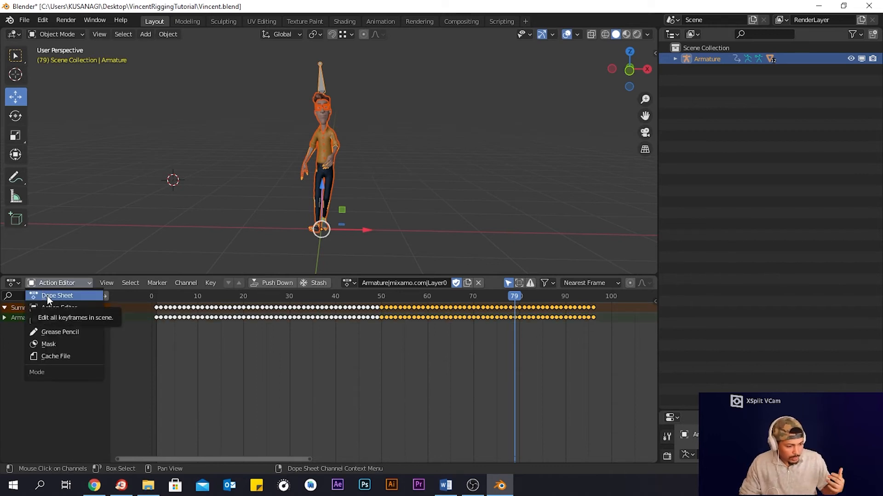
pyautogui.click(14, 283)
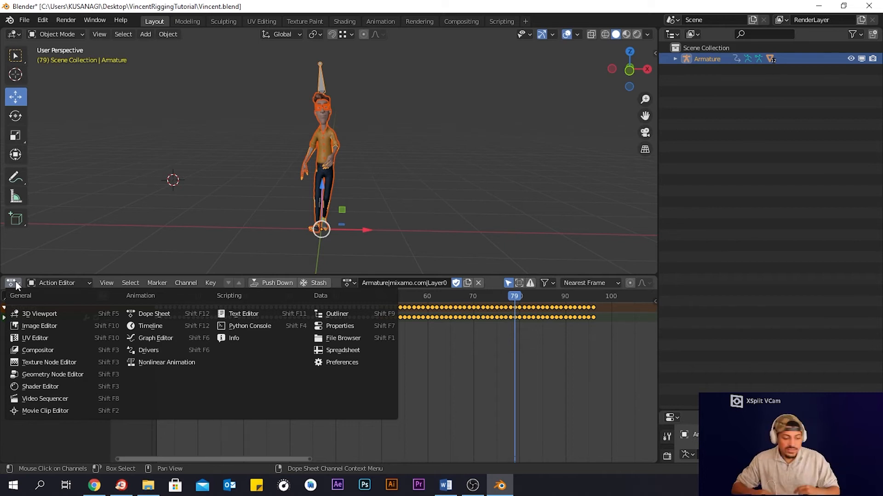
# - Jump to frame 1 and close the Dope Sheet area by merging it into the viewport
pyautogui.hotkey('shift', 'Left')
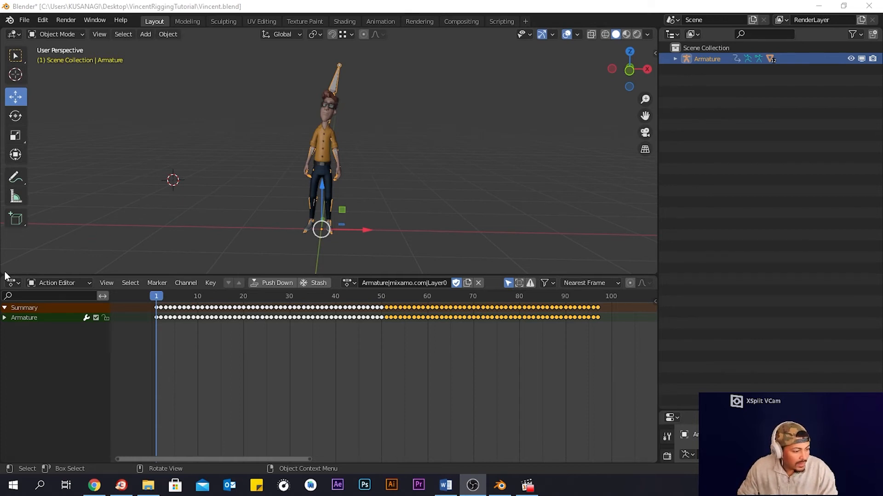
pyautogui.moveTo(6, 276); pyautogui.dragTo(5, 305)
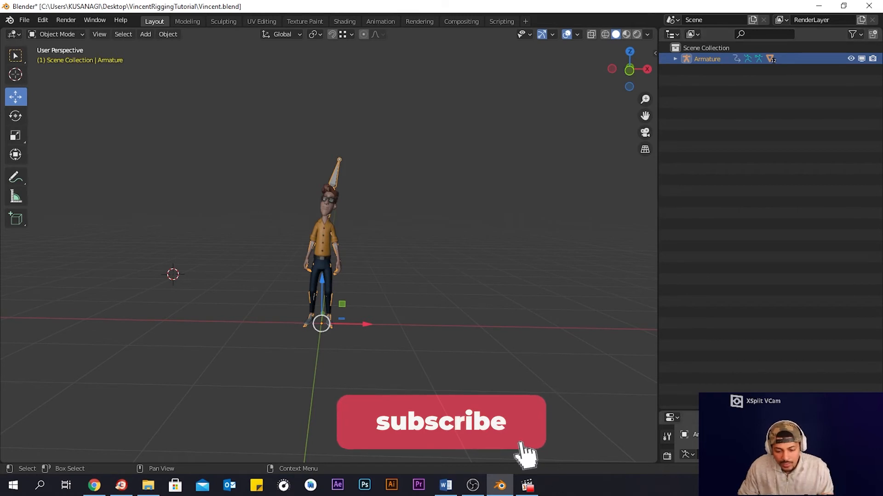
# - Enlarge the Properties editor area and deselect everything in the viewport
pyautogui.moveTo(701, 410); pyautogui.dragTo(701, 279)
pyautogui.moveTo(701, 210); pyautogui.dragTo(700, 207)
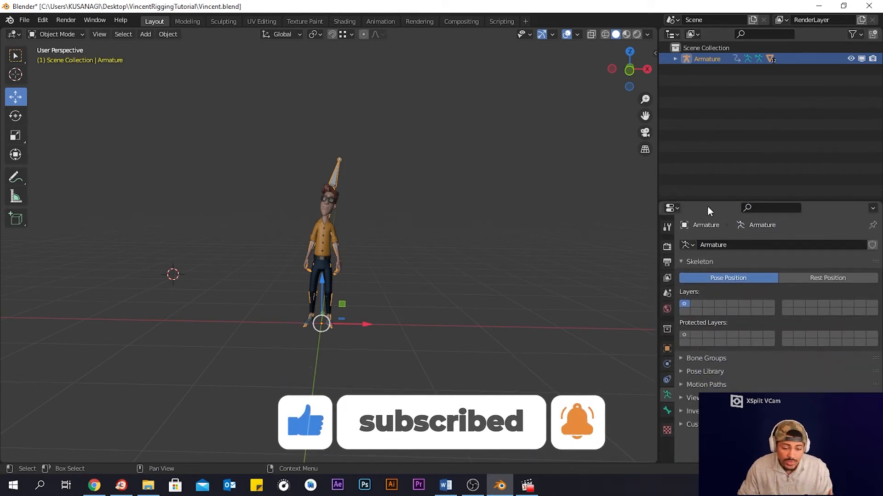
pyautogui.moveTo(434, 245)
pyautogui.mouseDown(button='middle')
pyautogui.moveTo(446, 250)
pyautogui.moveTo(440, 245)
pyautogui.mouseUp(button='middle')
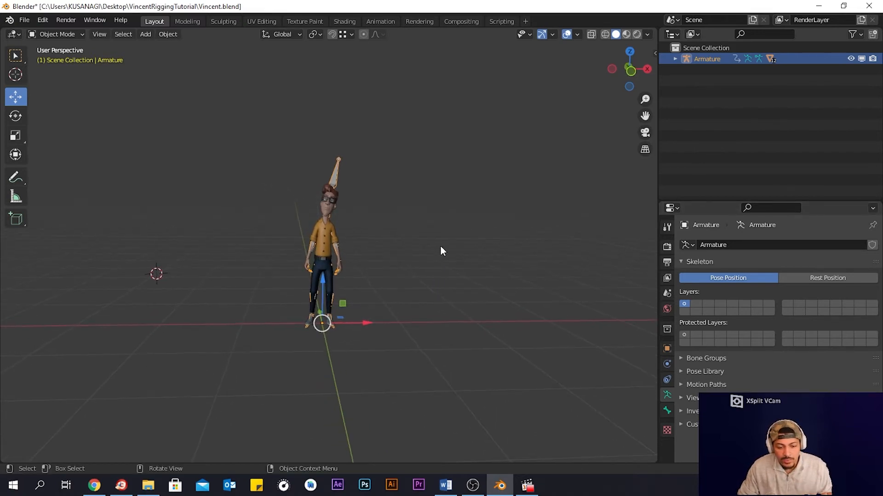
pyautogui.click(233, 307)
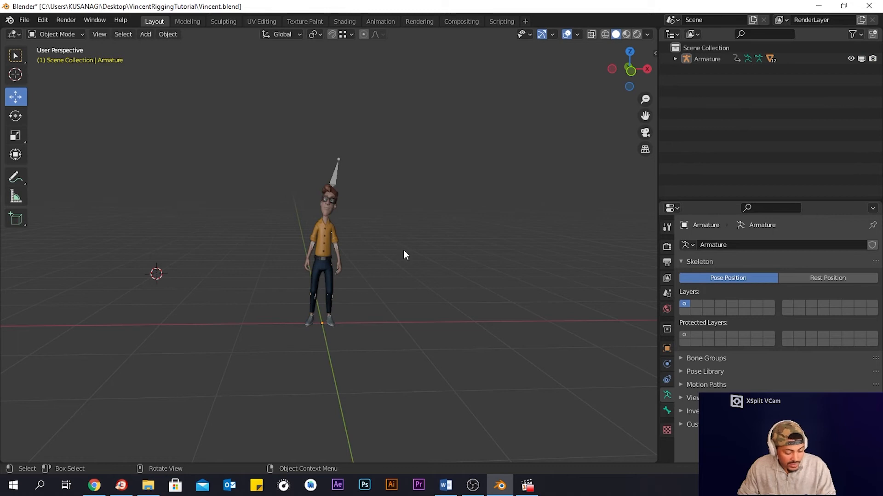
# - Select the armature bones on the character and hide them
pyautogui.click(331, 184)
pyautogui.press('h')
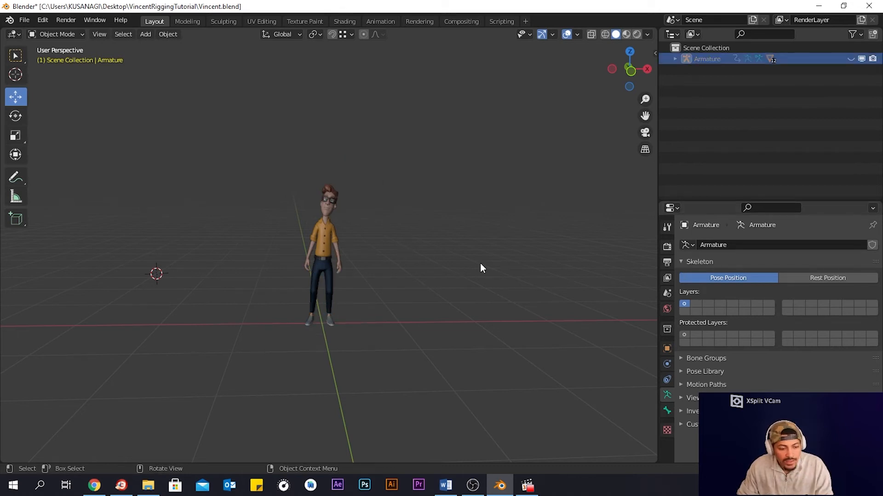
pyautogui.moveTo(480, 263); pyautogui.dragTo(477, 268, button='middle')
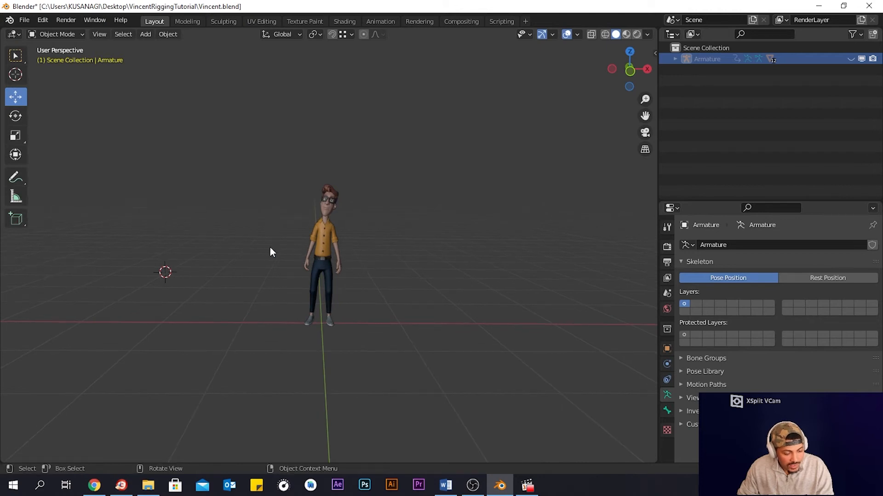
# - Add an area light to the scene
pyautogui.hotkey('shift', 'a')
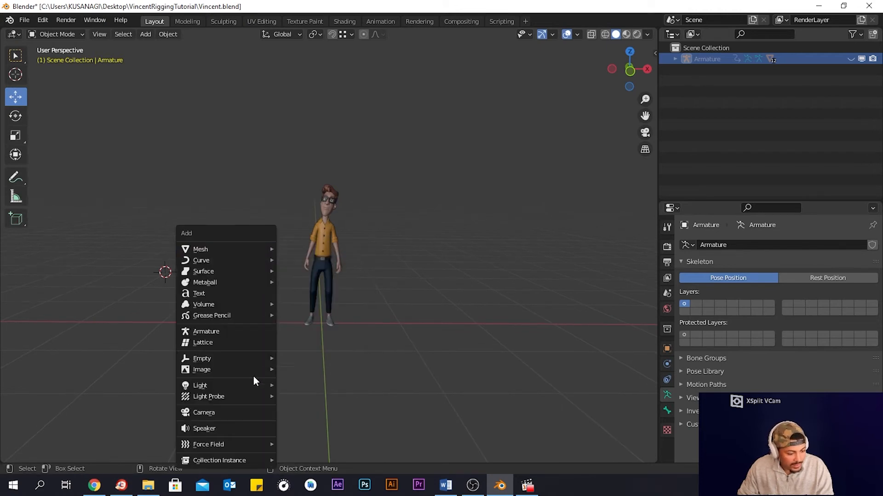
pyautogui.moveTo(249, 385)
pyautogui.click(313, 422)
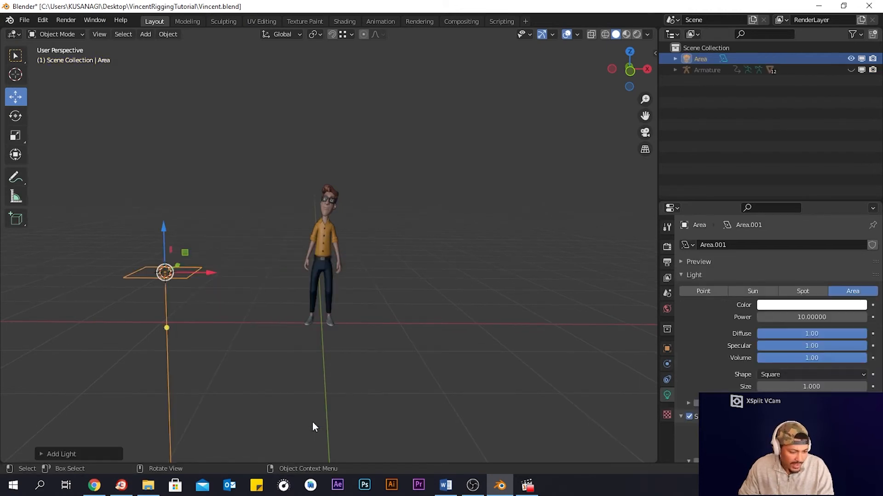
# - Raise the area light and move and aim it above and in front of the character
pyautogui.moveTo(167, 227); pyautogui.dragTo(166, 103)
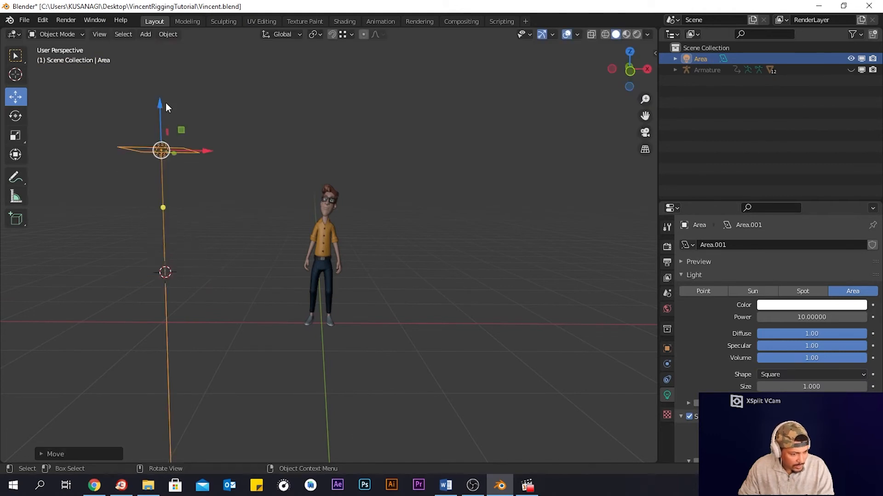
pyautogui.moveTo(400, 162); pyautogui.dragTo(275, 162, button='middle')
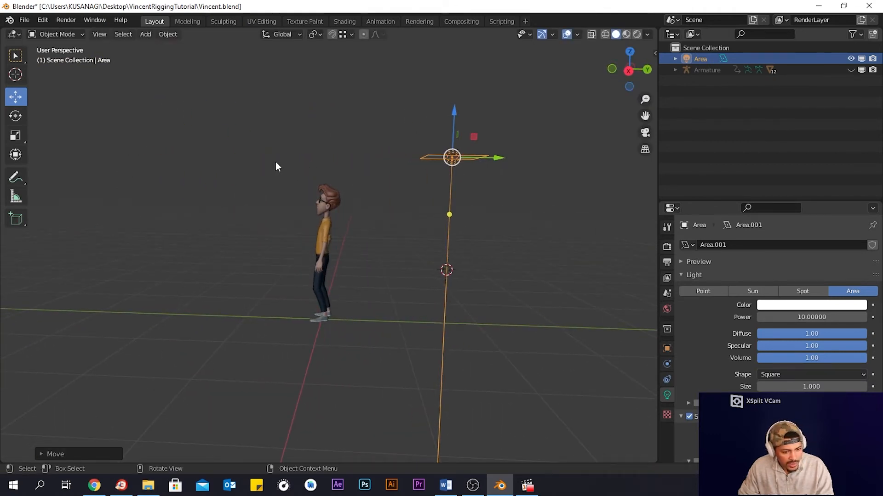
pyautogui.moveTo(498, 155); pyautogui.dragTo(289, 158)
pyautogui.moveTo(237, 112); pyautogui.dragTo(240, 44)
pyautogui.moveTo(281, 163); pyautogui.dragTo(365, 182, button='middle')
pyautogui.moveTo(133, 117); pyautogui.dragTo(205, 119)
pyautogui.moveTo(430, 166); pyautogui.dragTo(324, 173, button='middle')
pyautogui.moveTo(428, 74); pyautogui.dragTo(353, 70)
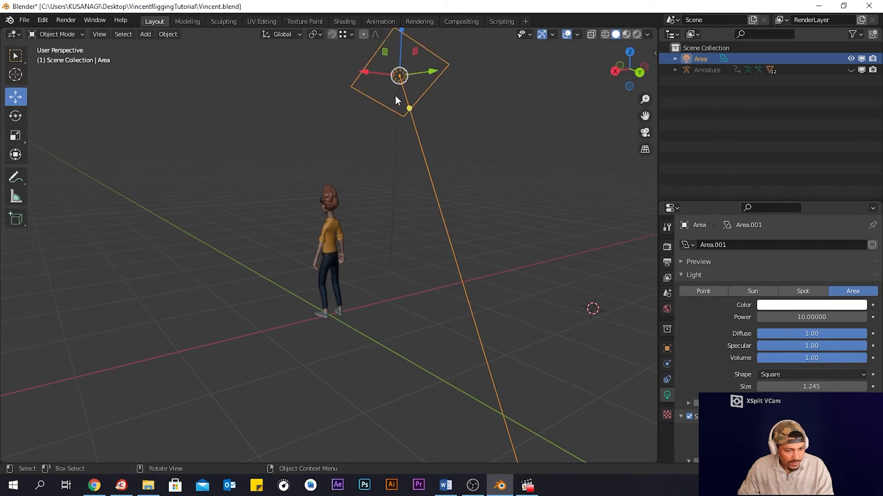
pyautogui.click(404, 87)
pyautogui.moveTo(406, 112); pyautogui.dragTo(380, 119)
pyautogui.moveTo(453, 250); pyautogui.dragTo(260, 131, button='middle')
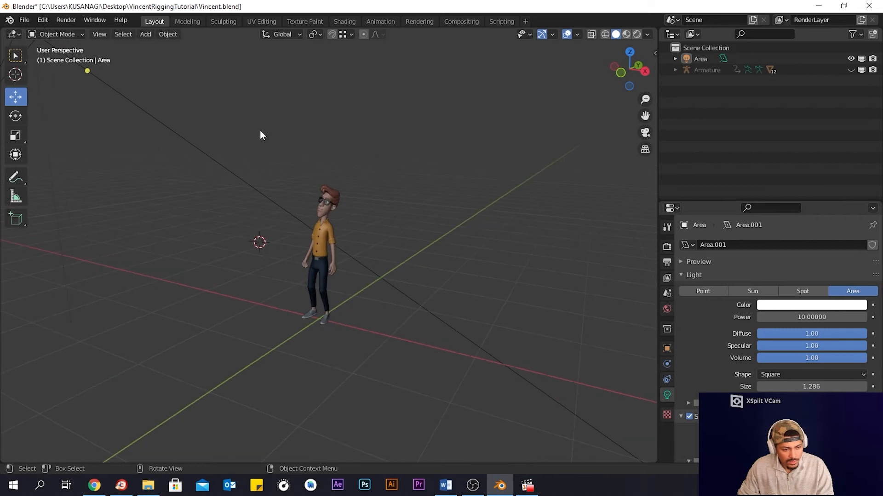
pyautogui.moveTo(87, 71); pyautogui.dragTo(363, 244)
pyautogui.moveTo(480, 229); pyautogui.dragTo(634, 278, button='middle')
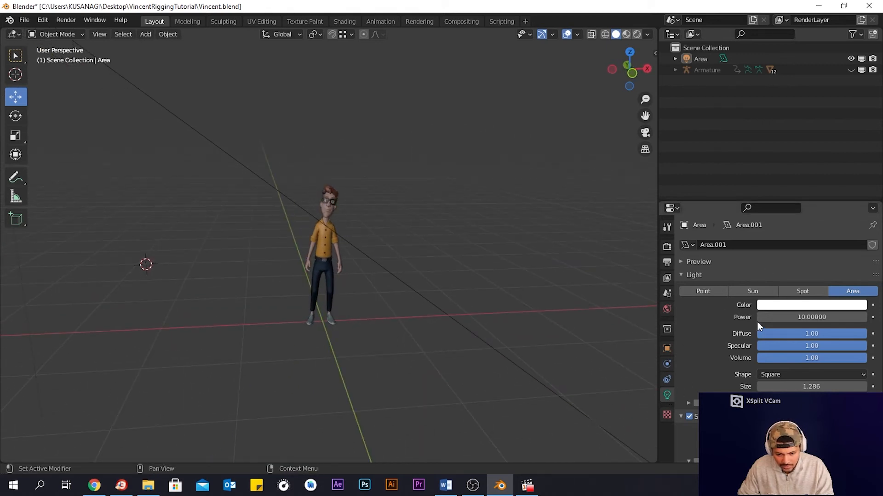
# - Change the light type to Spot and reposition the light high beside the character
pyautogui.click(794, 292)
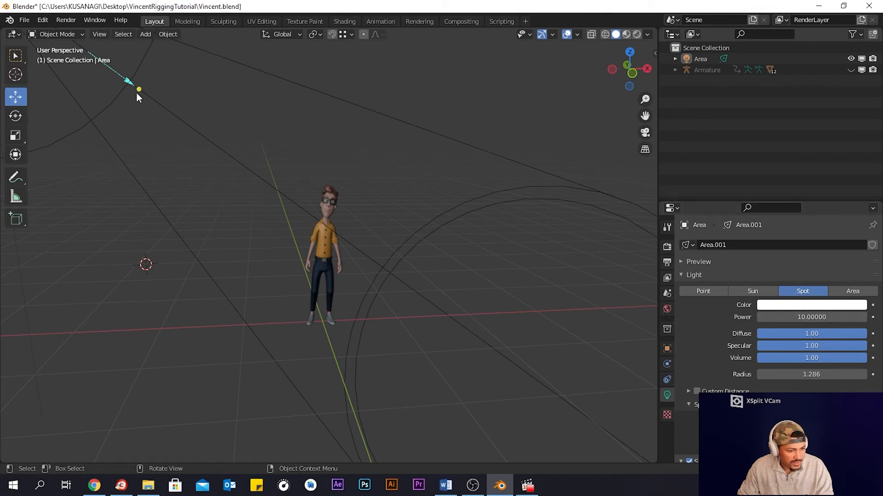
pyautogui.scroll(-4, 109, 167)
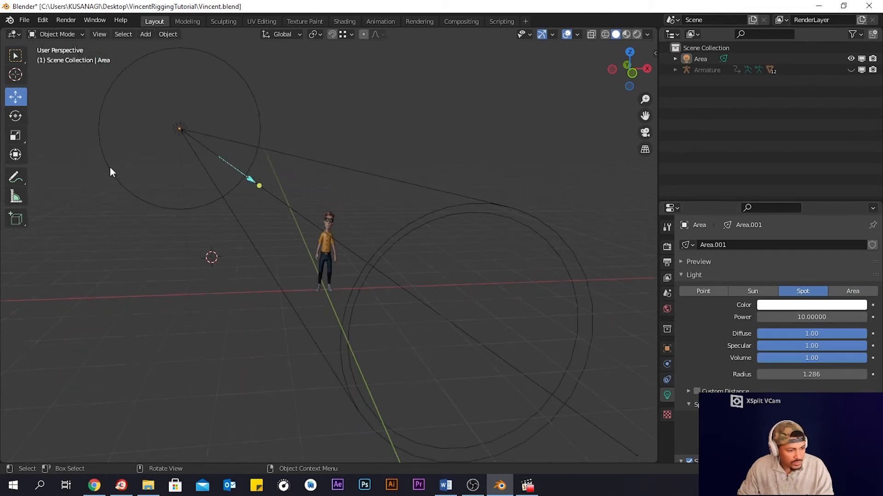
pyautogui.scroll(2, 184, 170)
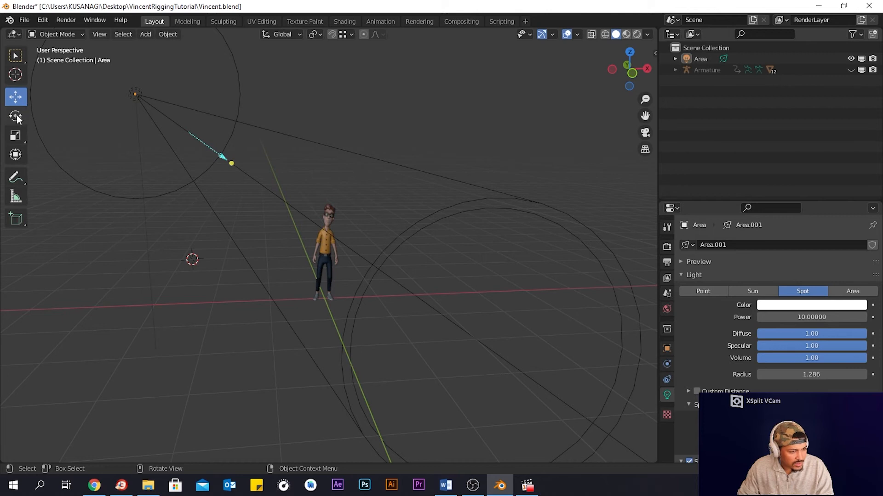
pyautogui.moveTo(211, 151); pyautogui.dragTo(256, 175)
pyautogui.click(138, 92)
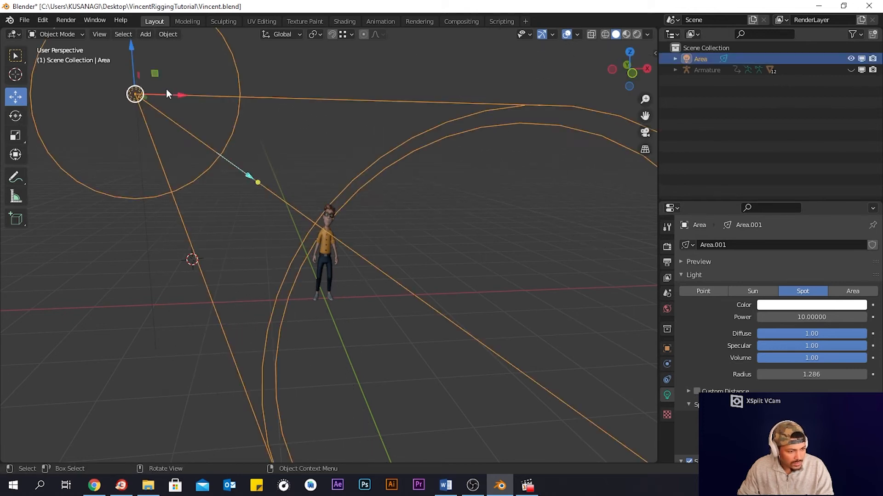
pyautogui.moveTo(179, 95); pyautogui.dragTo(285, 101)
pyautogui.moveTo(246, 61)
pyautogui.mouseDown()
pyautogui.moveTo(231, 72)
pyautogui.moveTo(228, 117)
pyautogui.mouseUp()
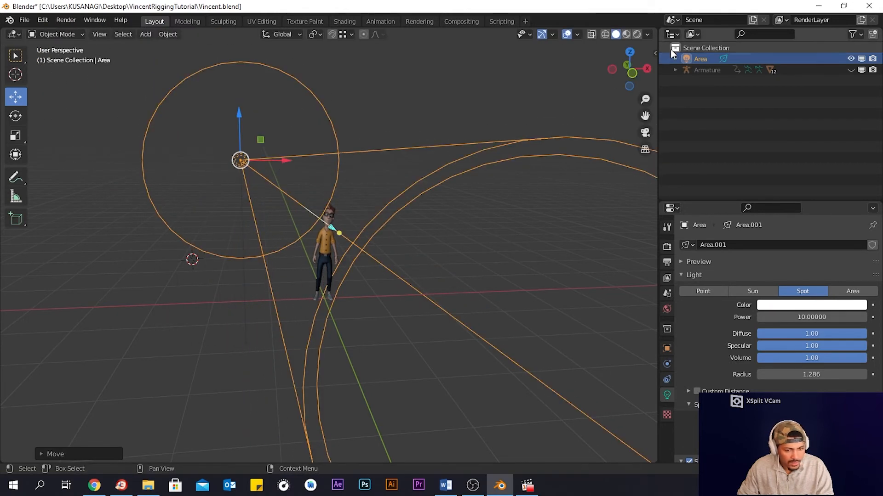
# - Switch the viewport to Material Preview shading and aim the spot light at the character
pyautogui.click(626, 34)
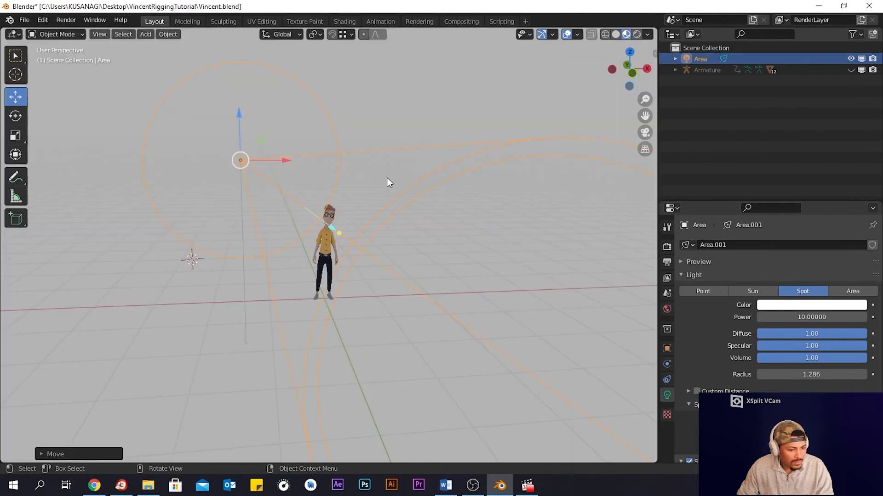
pyautogui.moveTo(387, 178); pyautogui.dragTo(385, 199, button='middle')
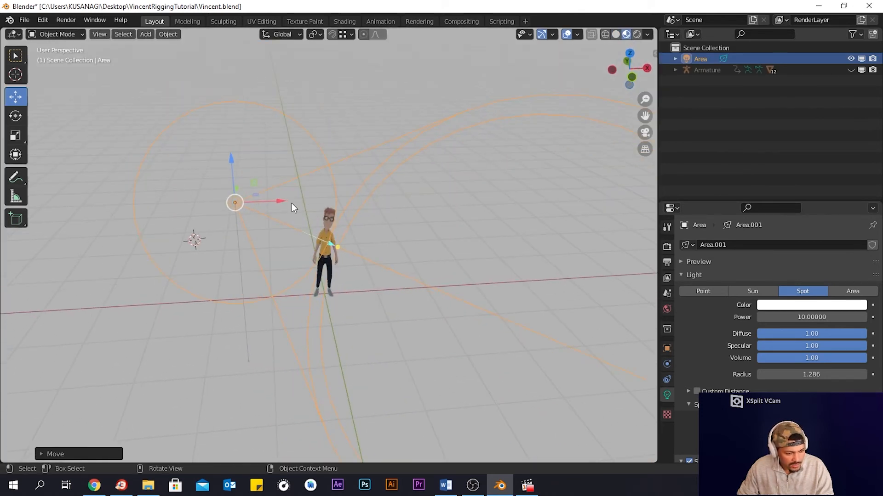
pyautogui.moveTo(270, 202); pyautogui.dragTo(205, 218)
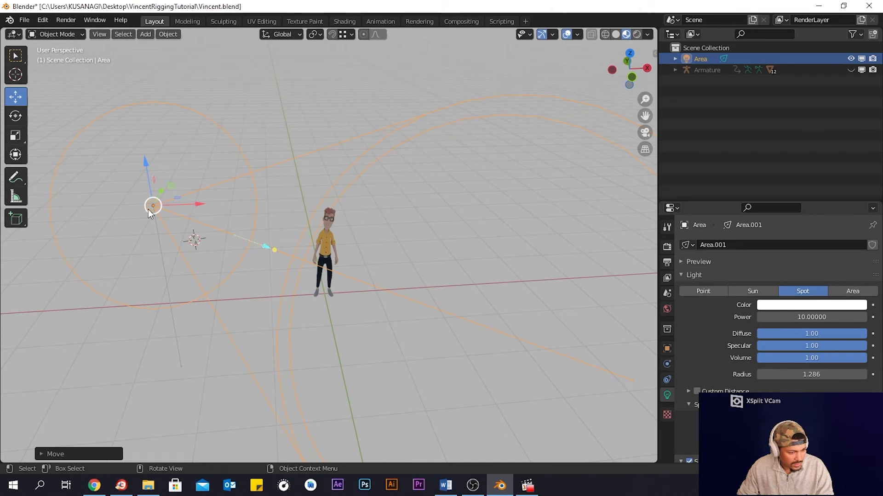
pyautogui.moveTo(161, 192); pyautogui.dragTo(223, 182)
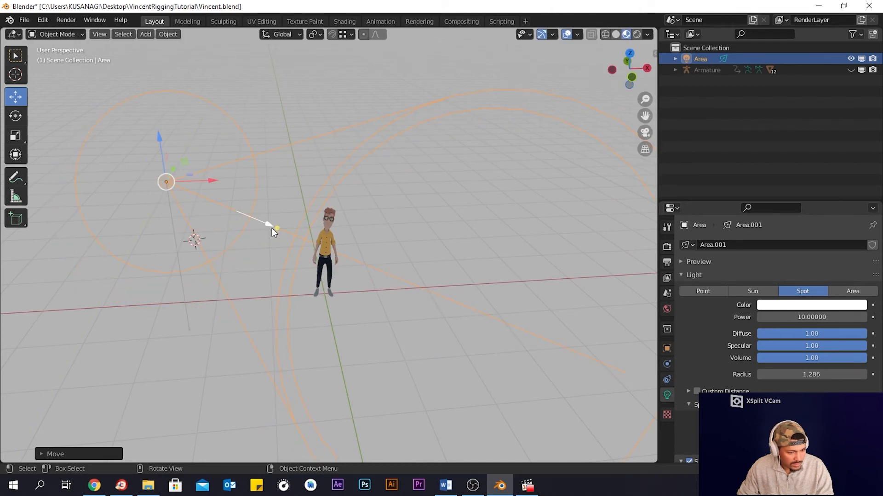
pyautogui.moveTo(272, 228); pyautogui.dragTo(250, 215)
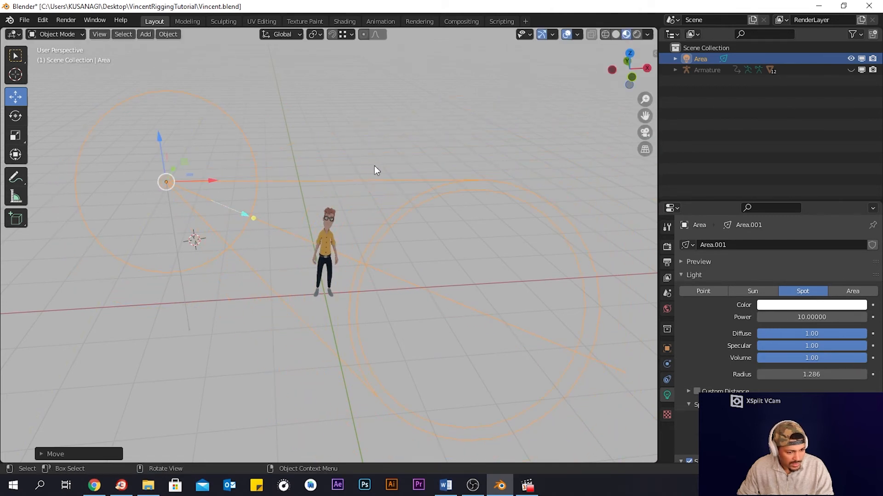
pyautogui.click(375, 166)
pyautogui.moveTo(389, 243); pyautogui.dragTo(395, 197, button='middle')
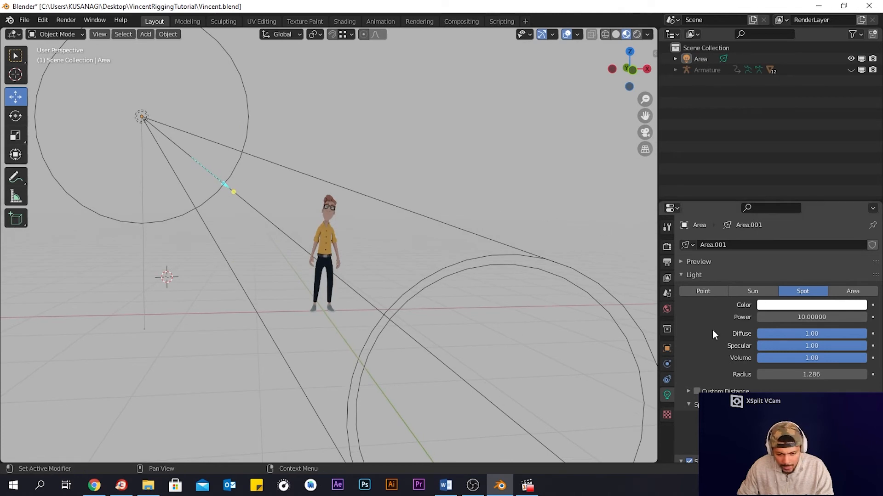
# - Set the spot light's power to 50 and tint its colour pale yellow
pyautogui.click(758, 317)
pyautogui.click(760, 317)
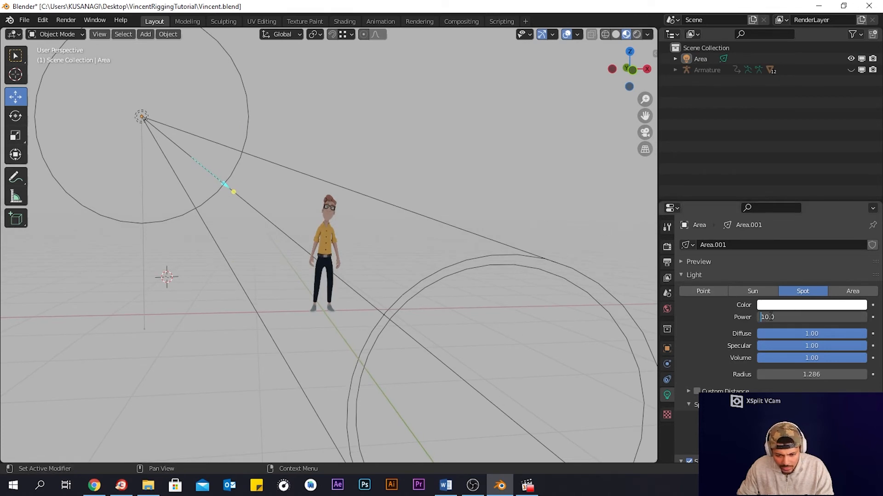
pyautogui.press('BackSpace')
pyautogui.press('BackSpace')
pyautogui.write('50')
pyautogui.press('Return')
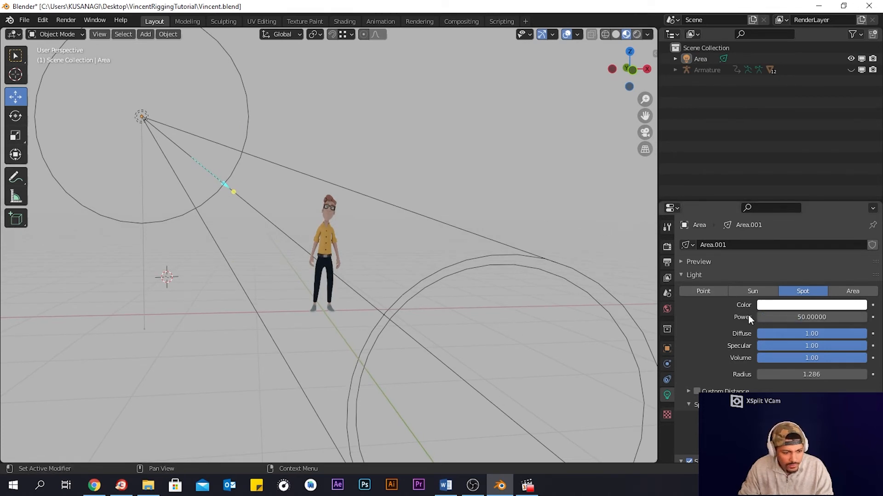
pyautogui.click(790, 305)
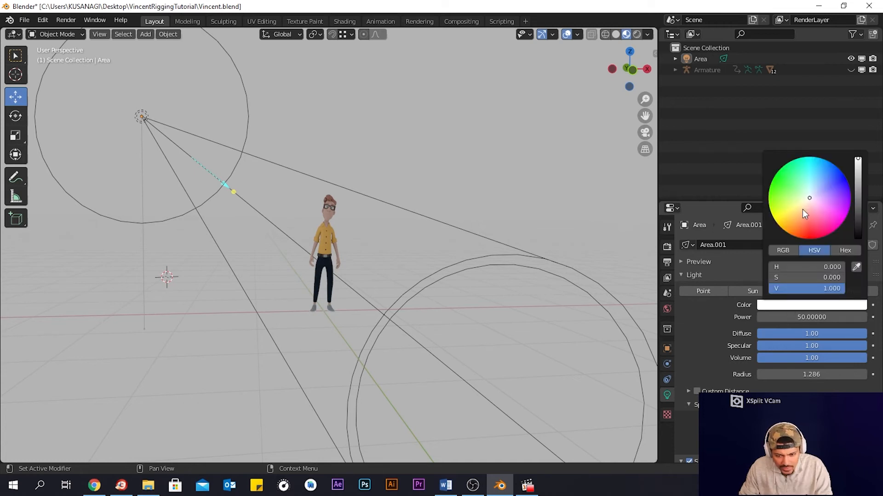
pyautogui.moveTo(810, 200); pyautogui.dragTo(799, 202)
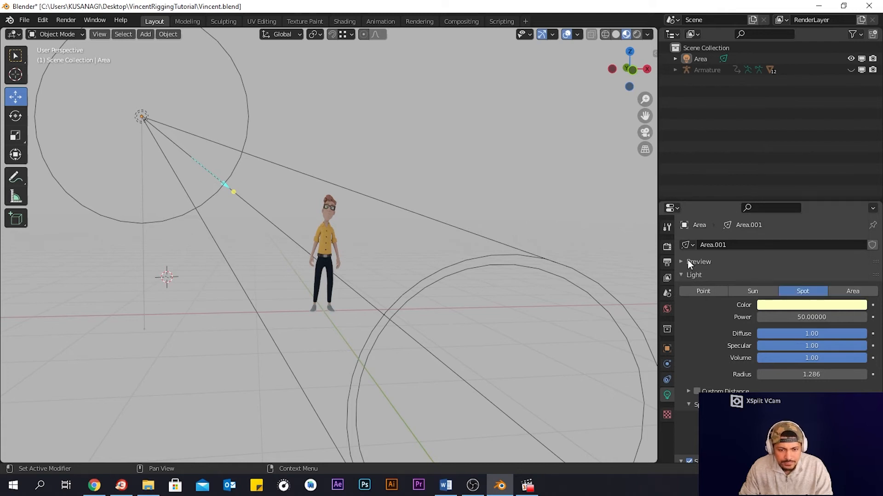
# - Set the Eevee render sampling to 128 samples
pyautogui.click(667, 247)
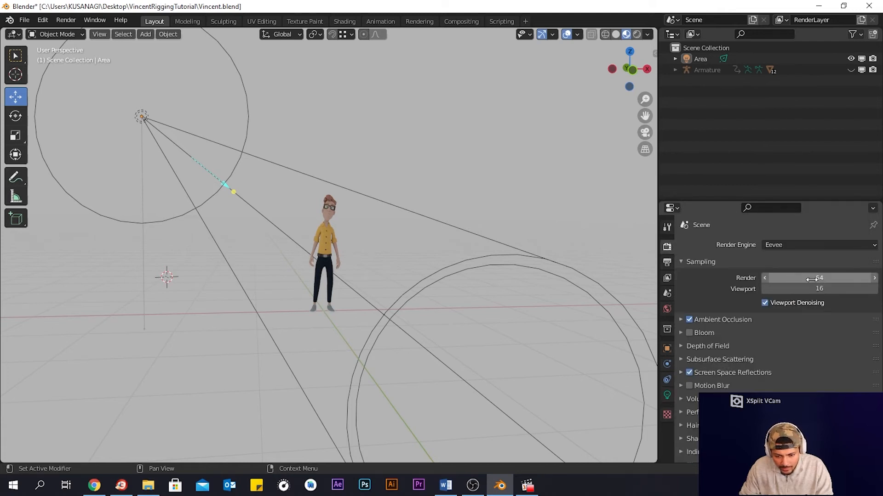
pyautogui.doubleClick(823, 289)
pyautogui.click(826, 279)
pyautogui.click(827, 280)
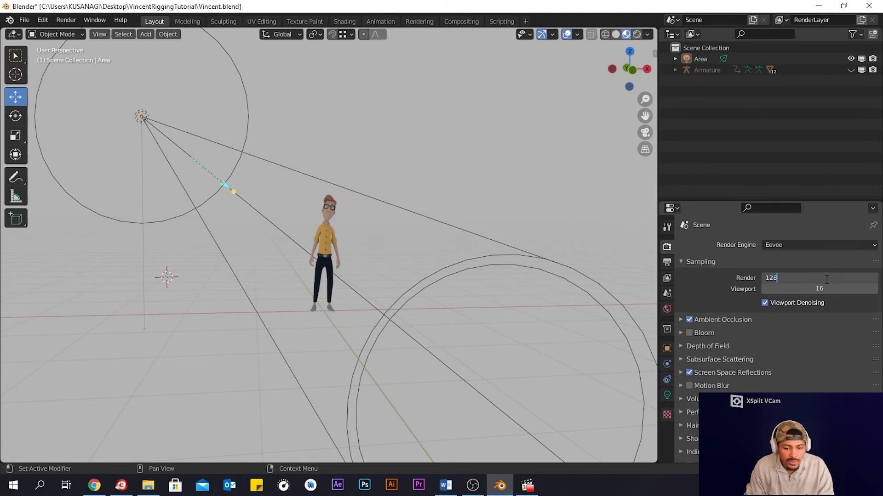
pyautogui.press('Return')
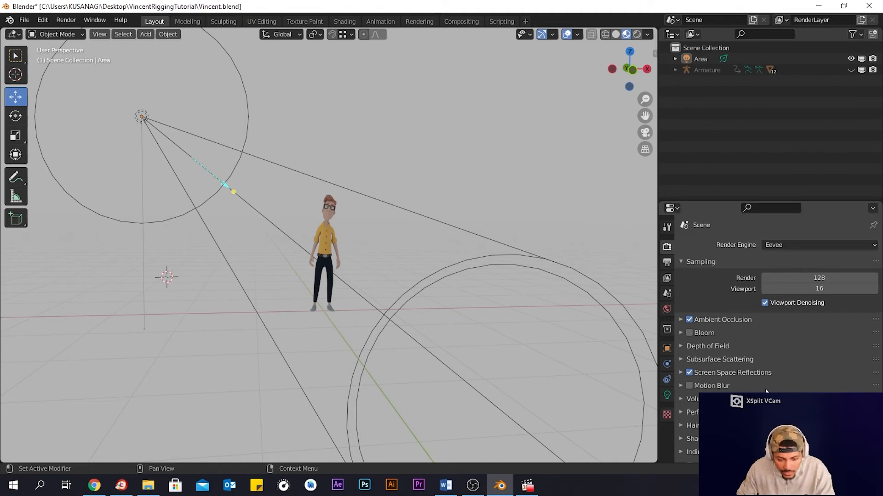
# - Set the output resolution to 1920 x 1080 px
pyautogui.click(667, 263)
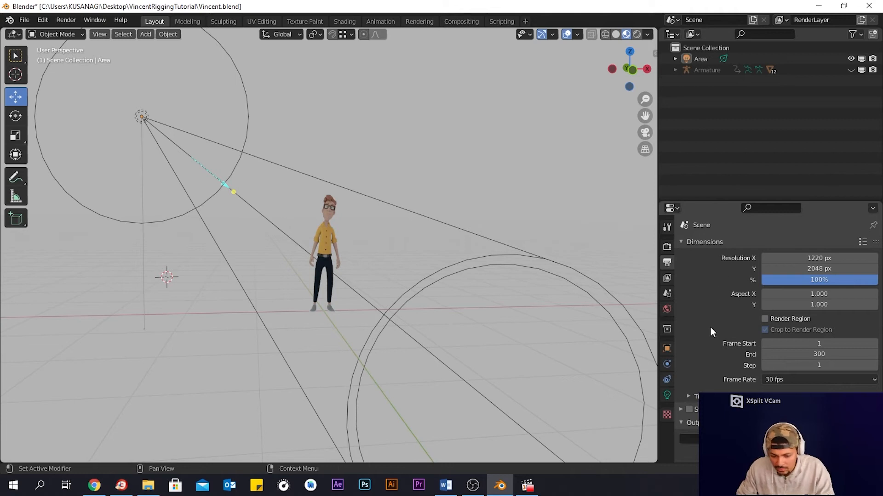
pyautogui.scroll(-2, 708, 305)
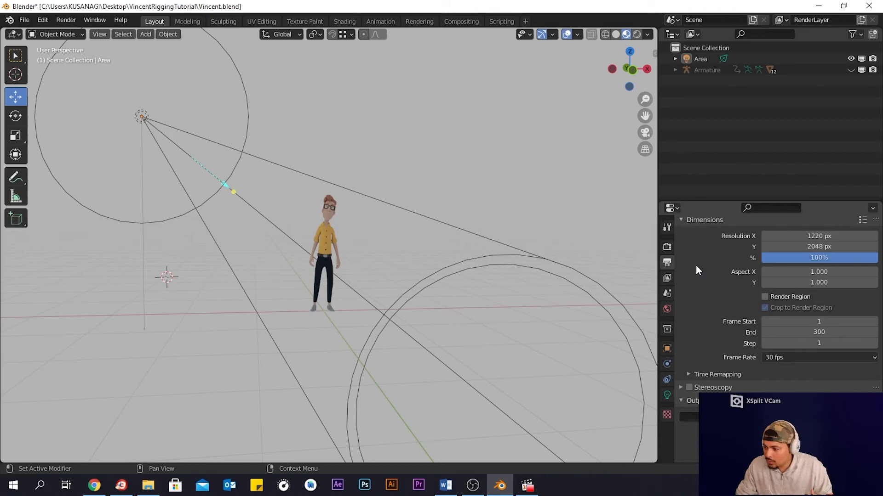
pyautogui.click(804, 236)
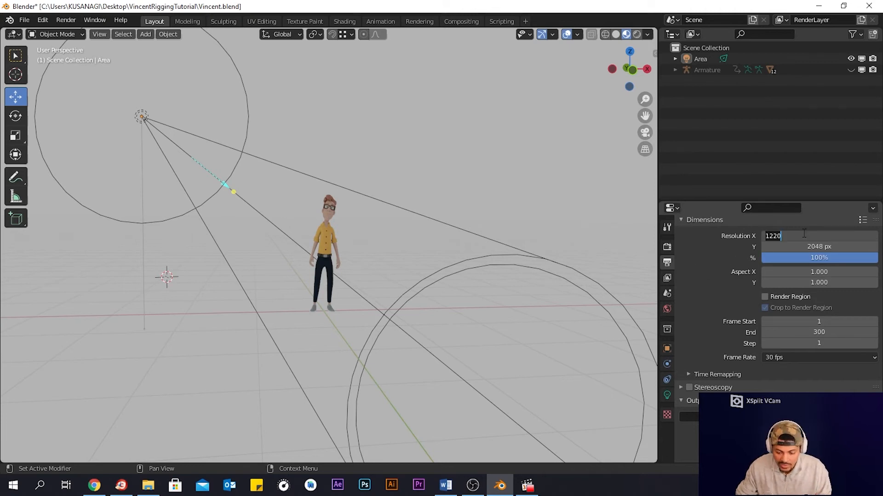
pyautogui.write('1920')
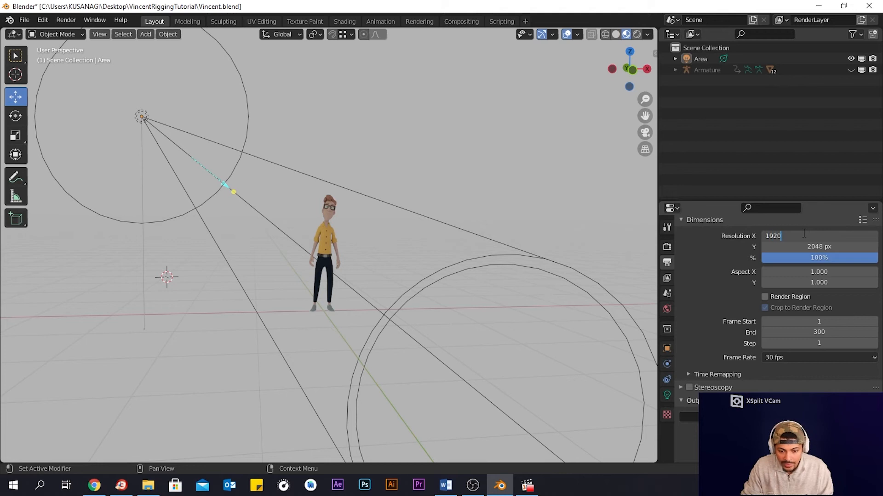
pyautogui.press('Return')
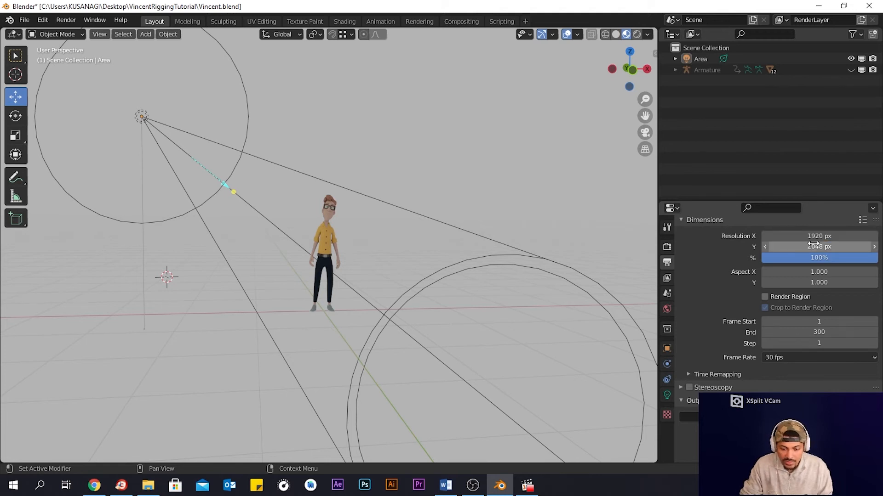
pyautogui.click(816, 246)
pyautogui.write('1080')
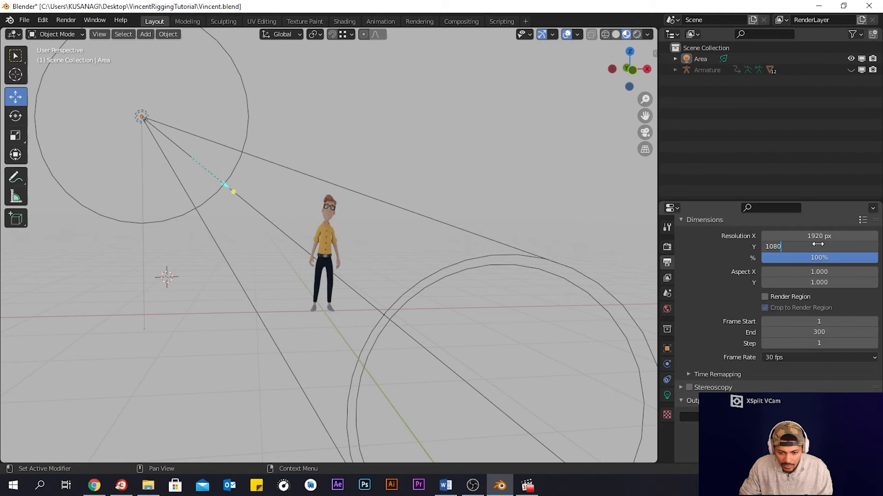
pyautogui.press('Return')
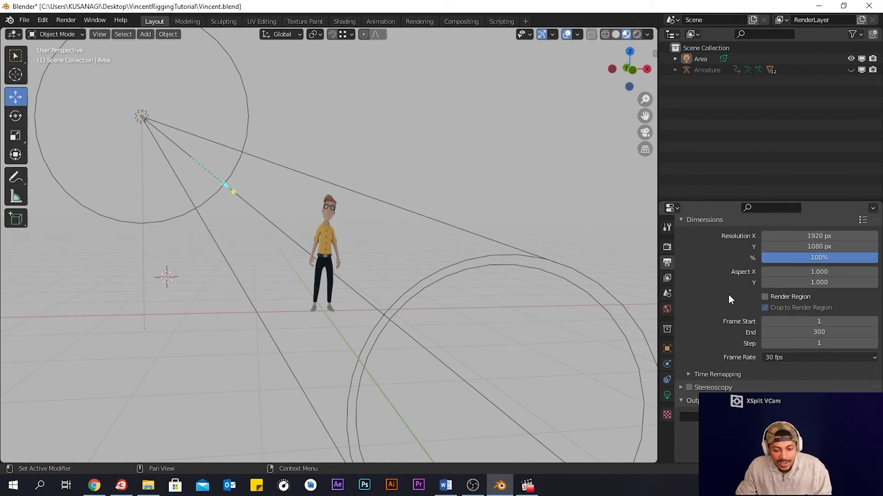
pyautogui.scroll(-2, 728, 307)
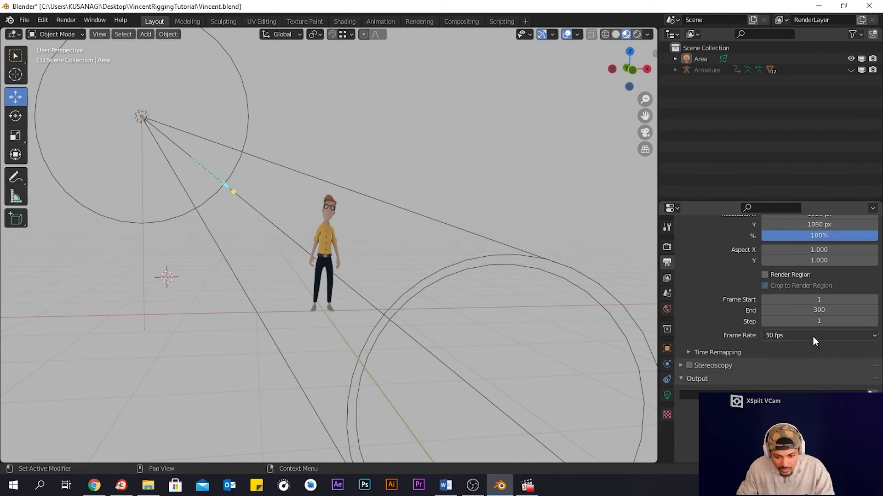
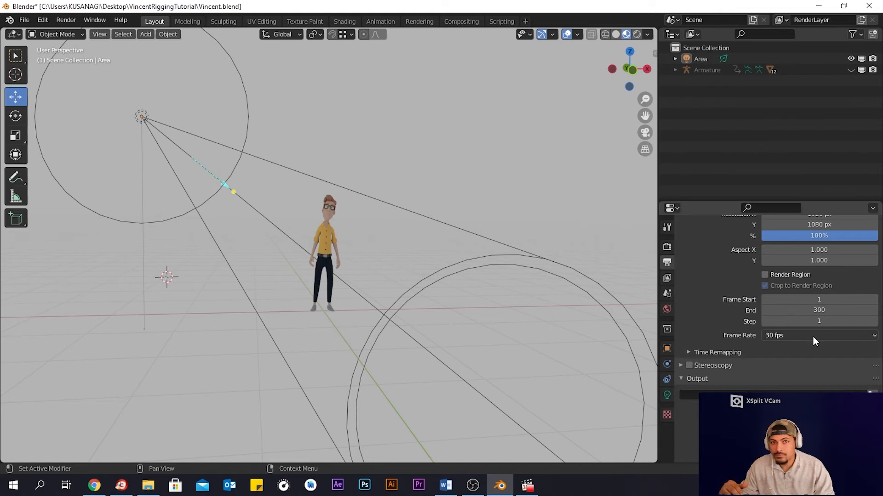
# - Set the scene frame rate to 24 fps
pyautogui.click(812, 337)
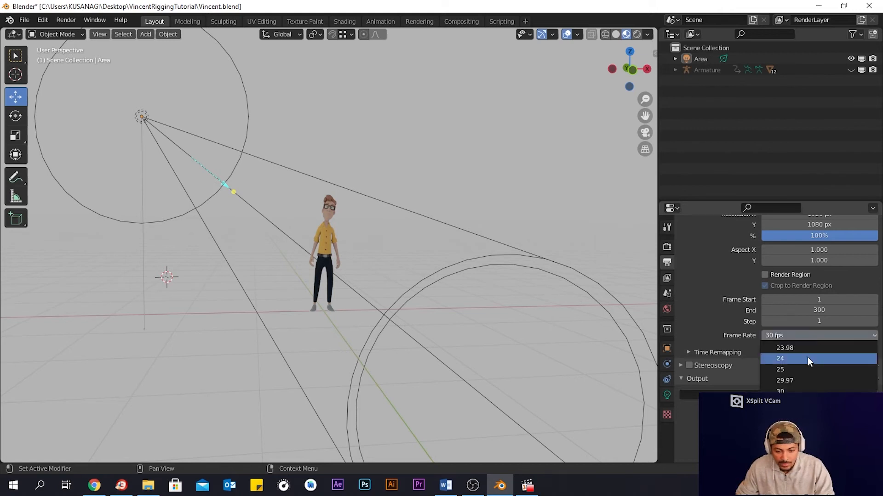
pyautogui.click(808, 358)
pyautogui.scroll(-1, 719, 321)
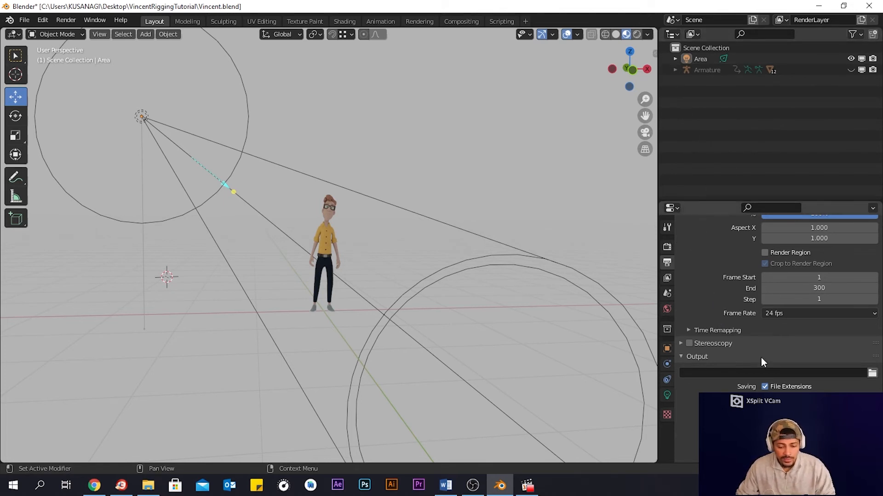
# - Set the render output path to VincentRender in the project folder
pyautogui.click(872, 373)
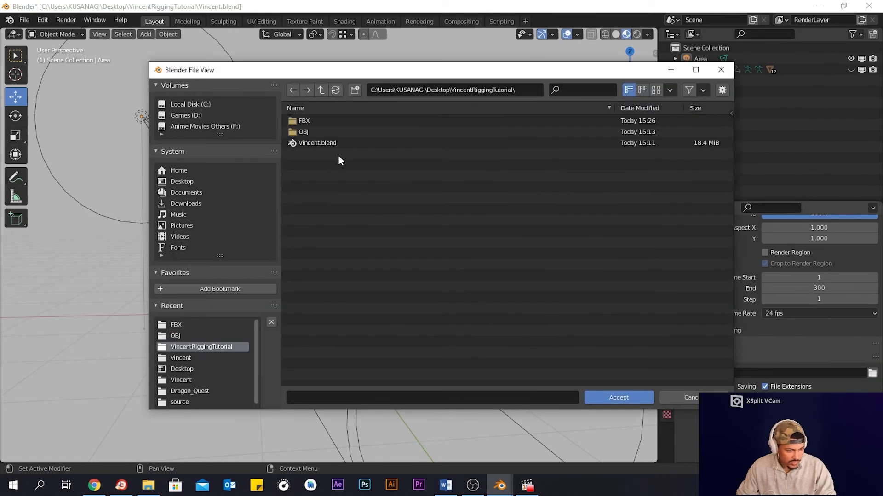
pyautogui.click(357, 395)
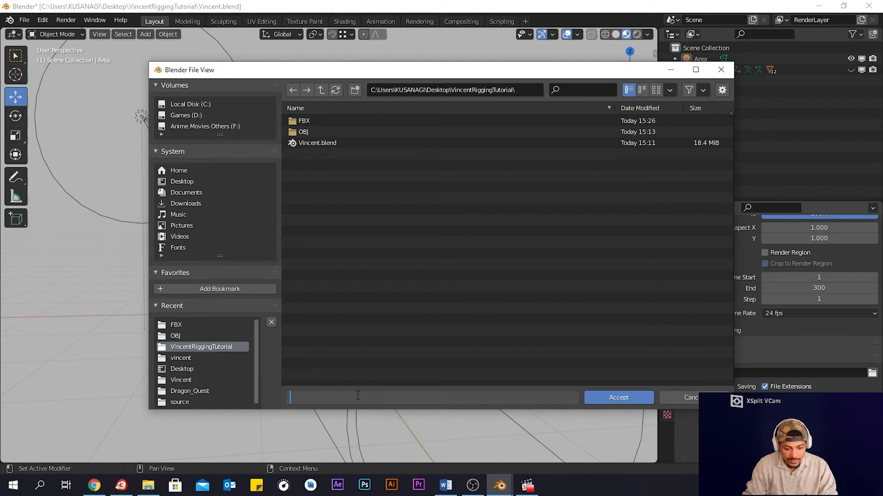
pyautogui.write('Vinc')
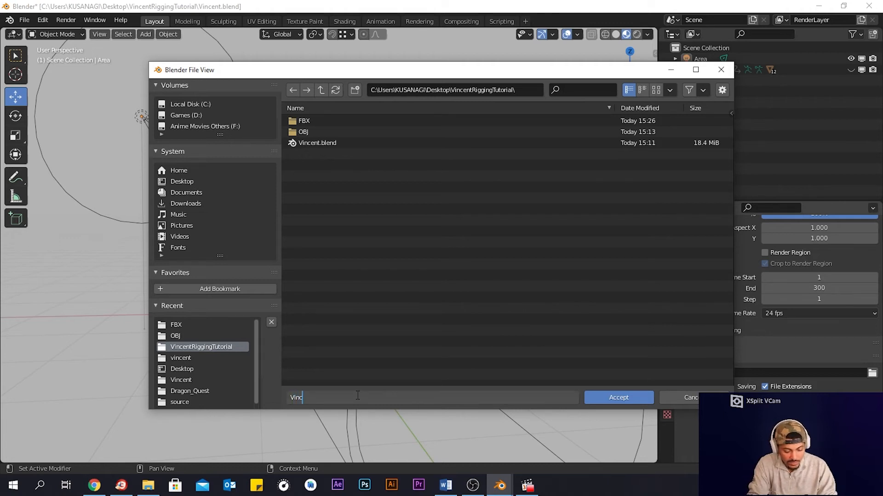
pyautogui.write('ent')
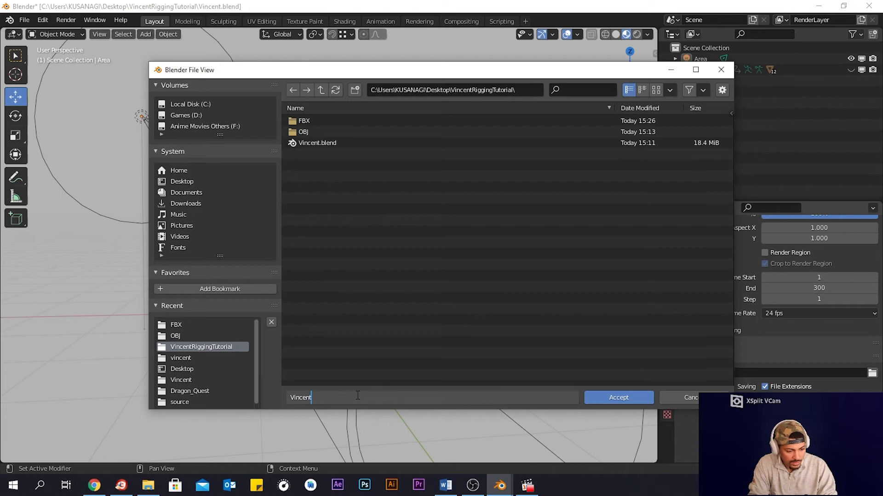
pyautogui.write('Render')
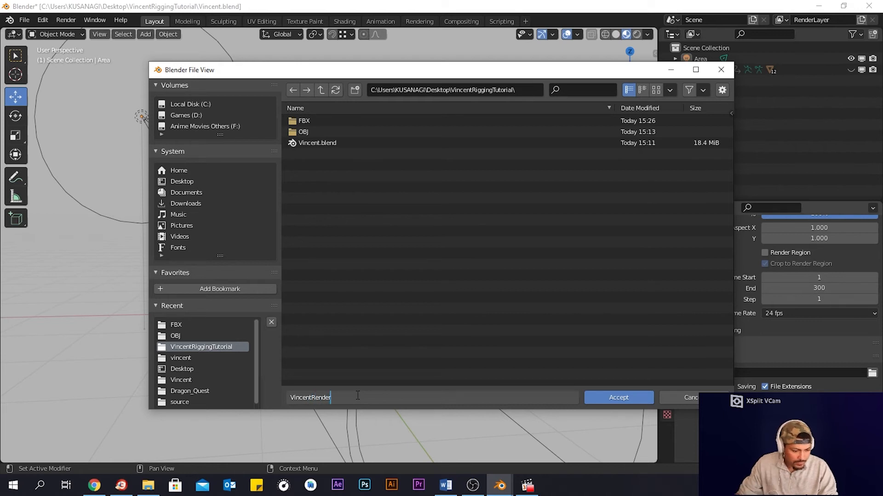
pyautogui.click(628, 397)
pyautogui.scroll(-1, 856, 386)
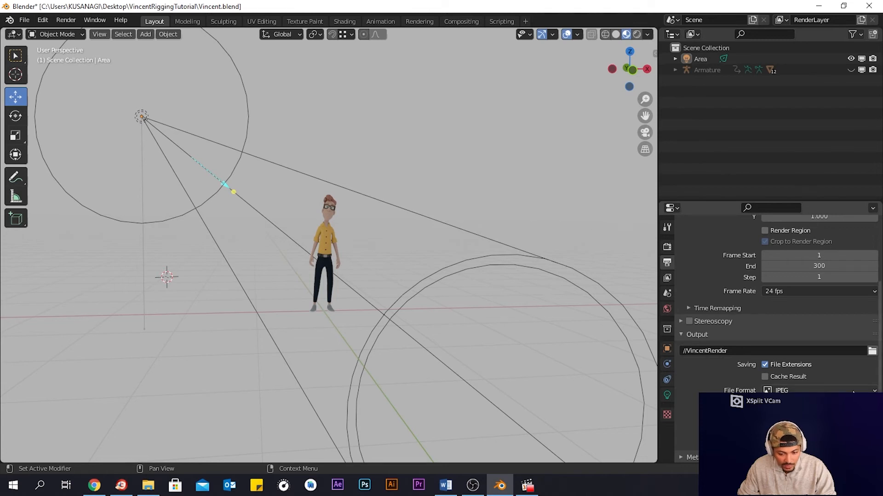
# - Set the output file format to FFmpeg Video
pyautogui.click(853, 391)
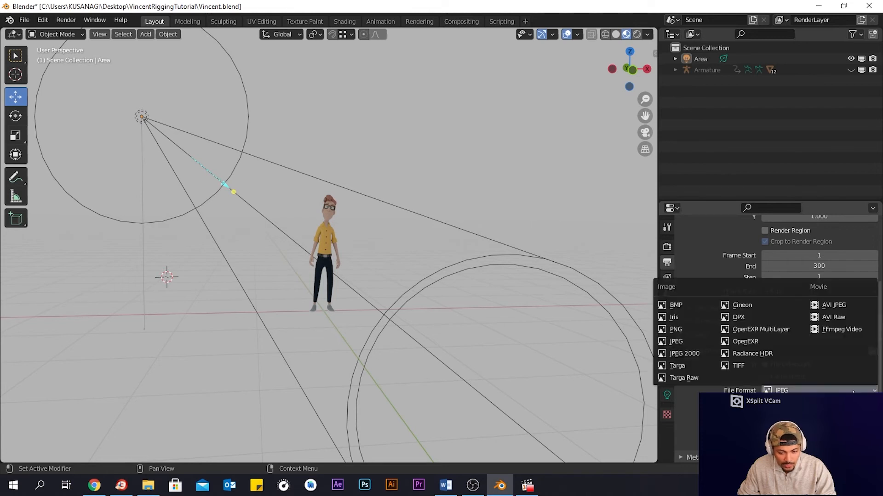
pyautogui.click(832, 331)
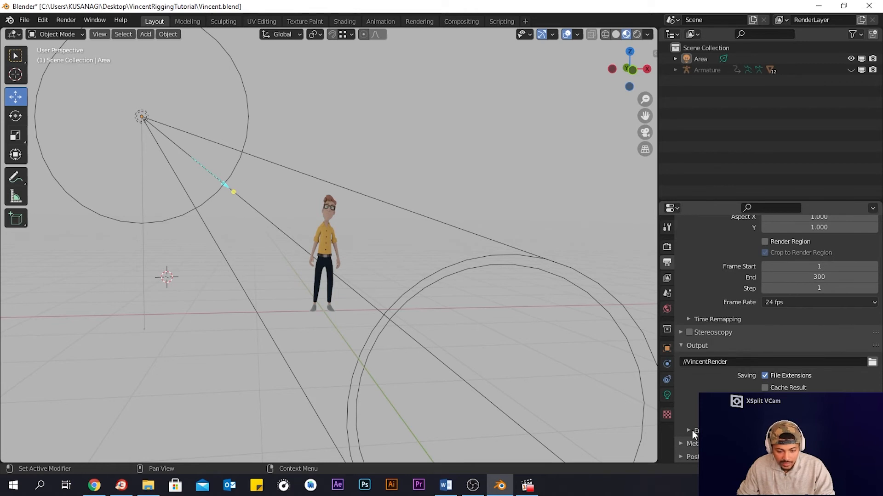
pyautogui.scroll(-3, 689, 429)
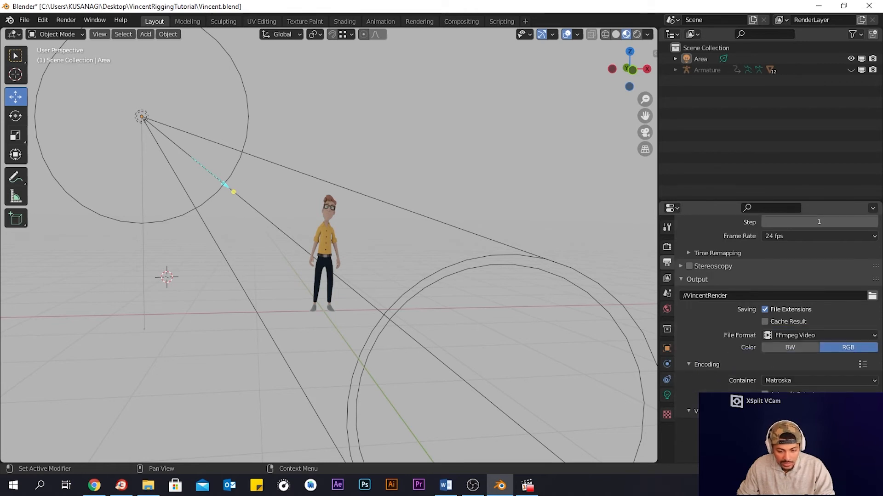
# - Set the encoding container to MPEG-4
pyautogui.click(790, 381)
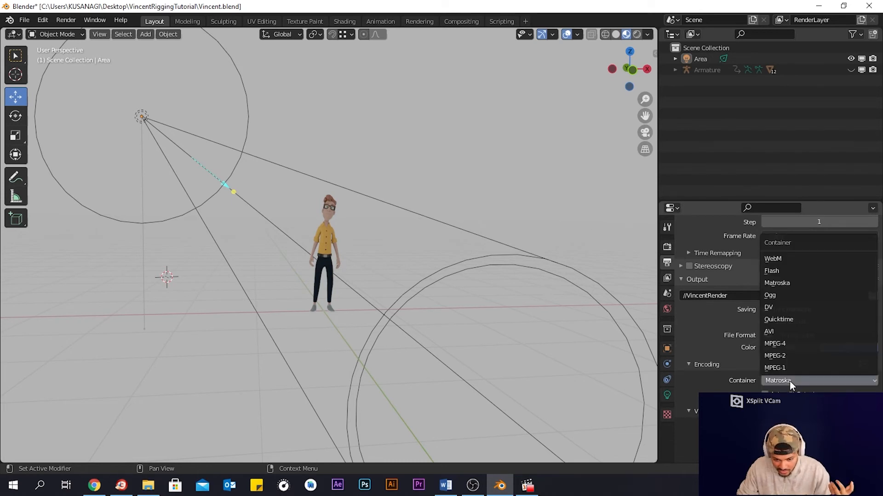
pyautogui.click(791, 343)
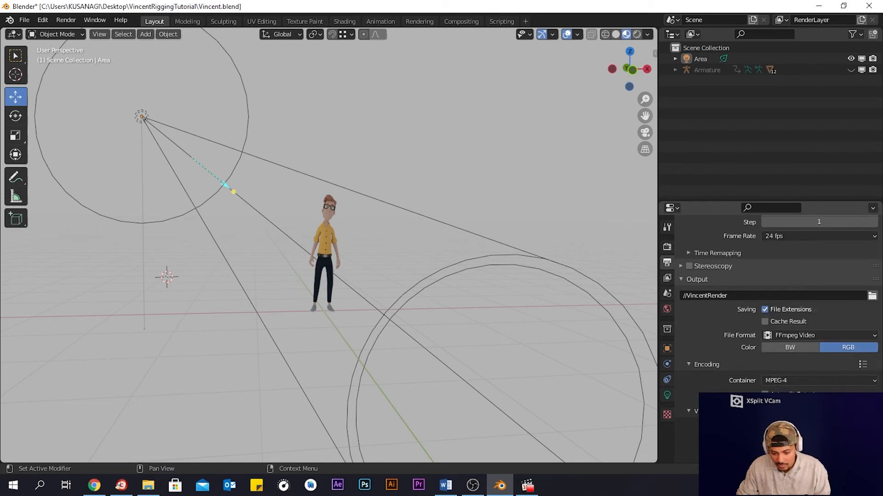
pyautogui.scroll(-2, 780, 381)
# - Set the video codec to H.264 and the output quality to Lossless
pyautogui.click(779, 383)
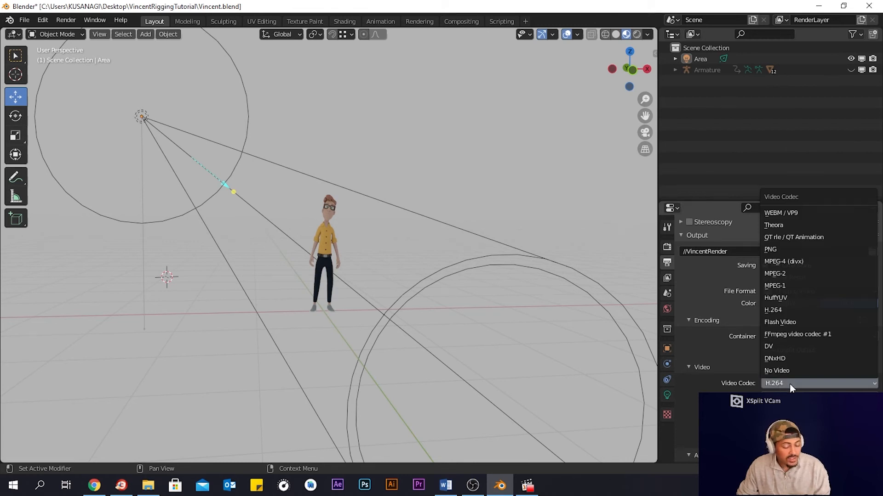
pyautogui.click(790, 384)
pyautogui.click(790, 397)
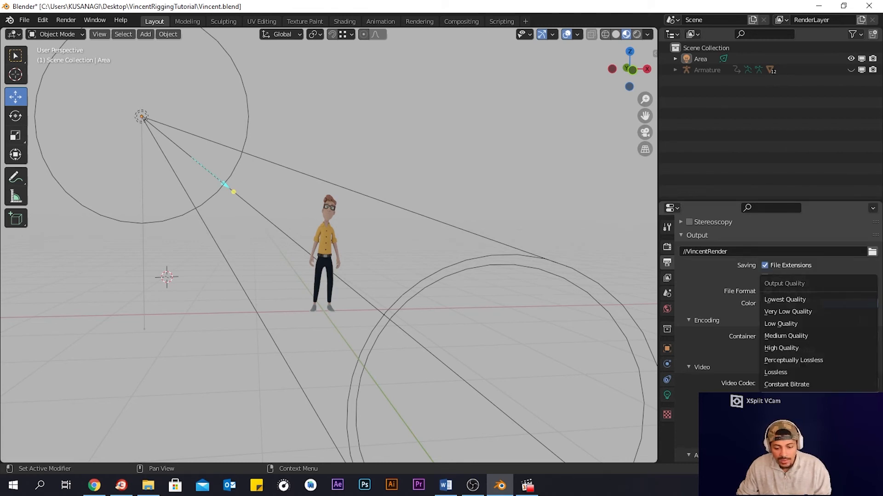
pyautogui.click(796, 372)
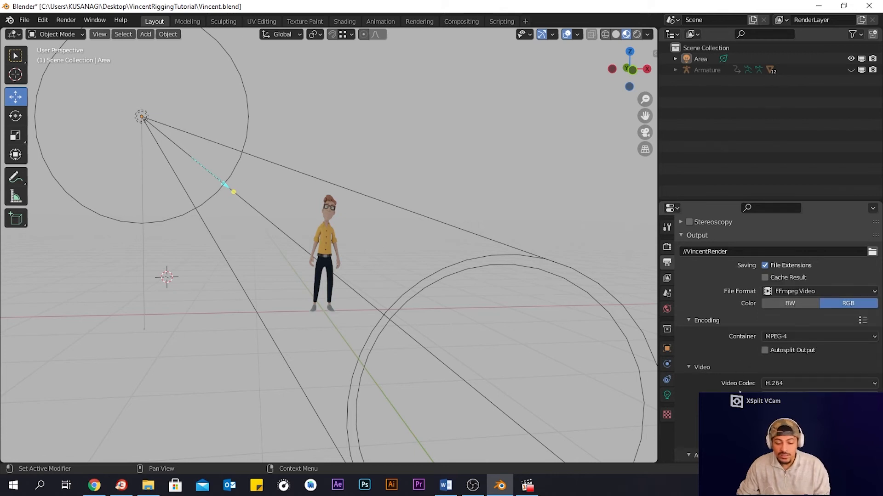
# - Expand the Color Management section of the render properties
pyautogui.scroll(-4, 739, 392)
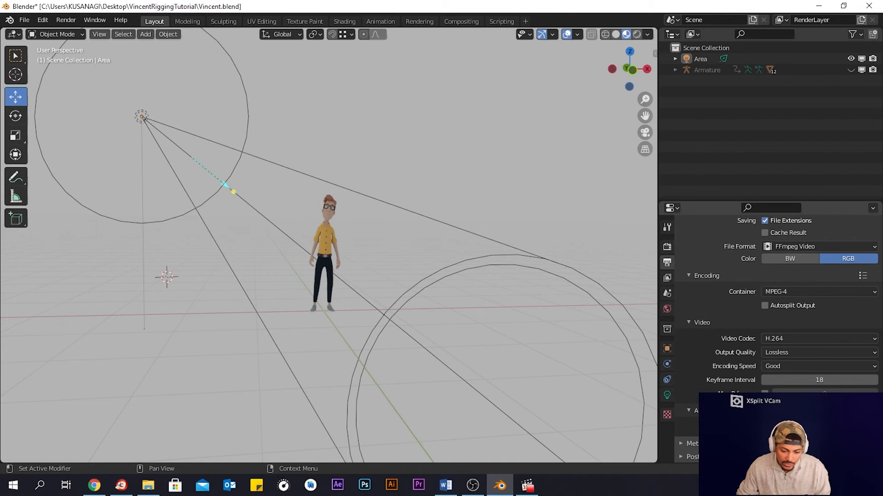
pyautogui.scroll(-3, 682, 456)
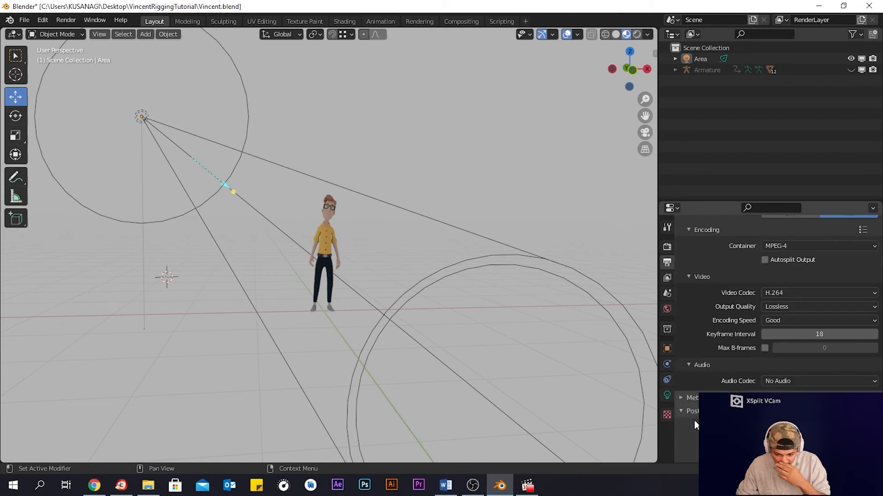
pyautogui.click(688, 412)
pyautogui.scroll(8, 680, 411)
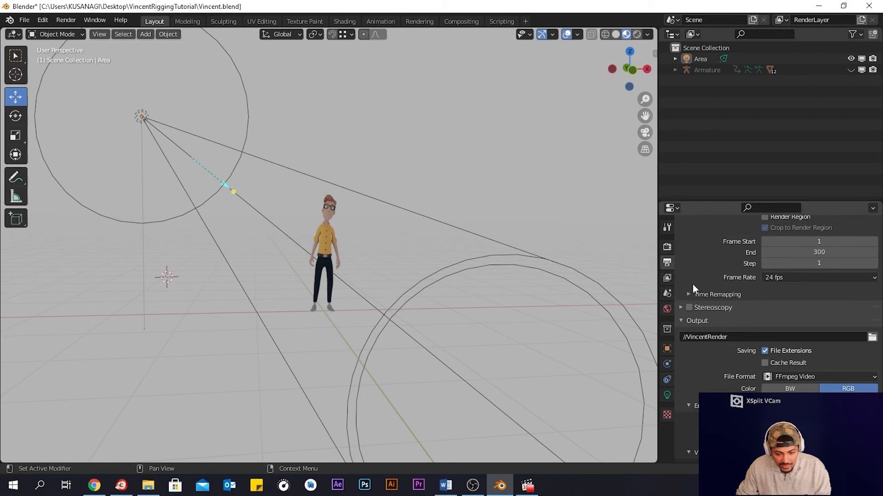
pyautogui.scroll(3, 692, 284)
pyautogui.click(668, 247)
pyautogui.scroll(-2, 731, 326)
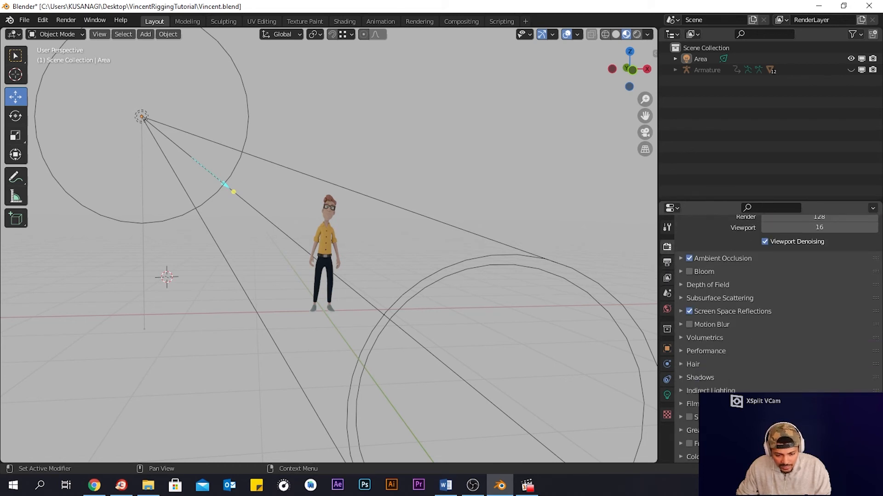
pyautogui.click(682, 456)
pyautogui.scroll(-6, 681, 455)
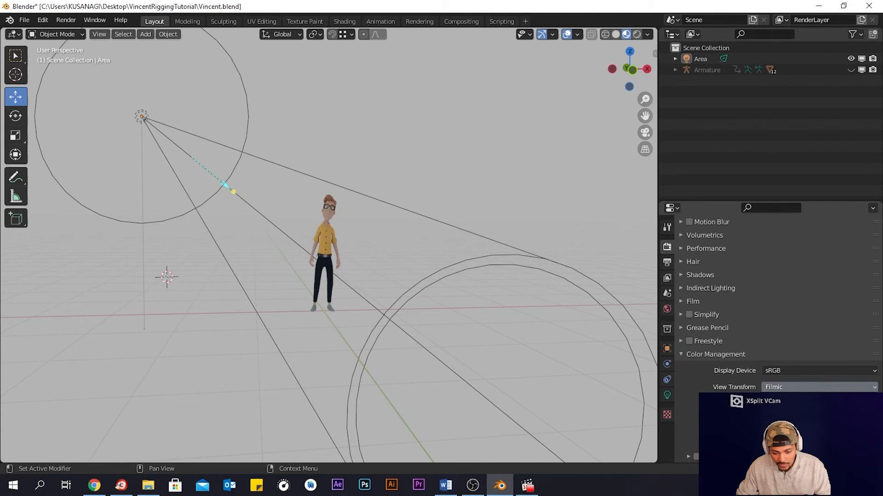
# - Try out the Color Management Look contrast presets, ending with Very High Contrast
pyautogui.click(791, 404)
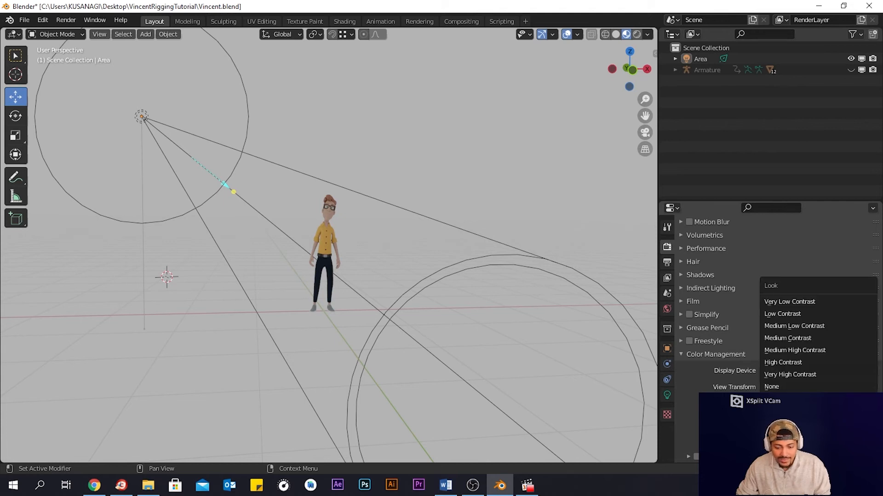
pyautogui.click(795, 372)
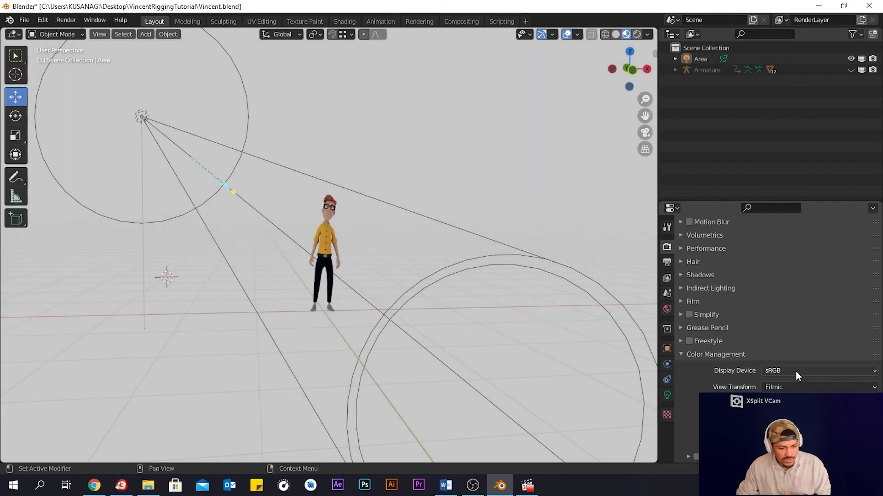
pyautogui.click(792, 404)
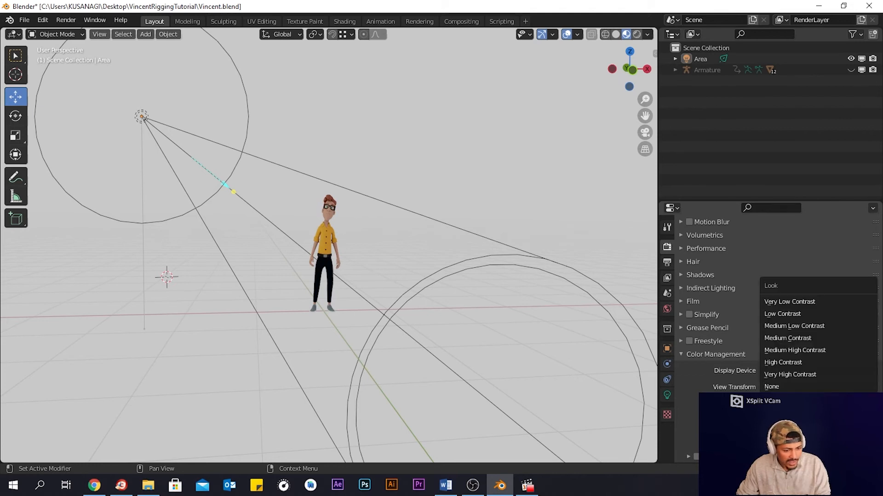
pyautogui.click(783, 365)
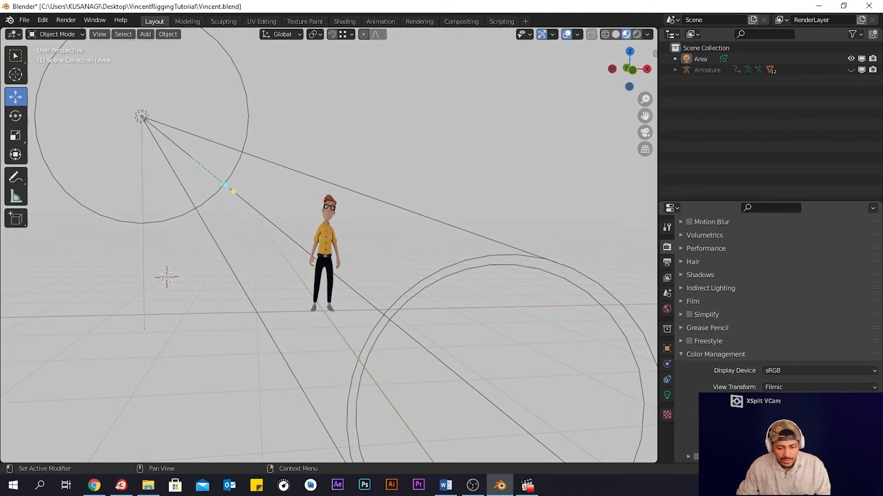
pyautogui.click(792, 404)
pyautogui.click(785, 351)
pyautogui.click(792, 403)
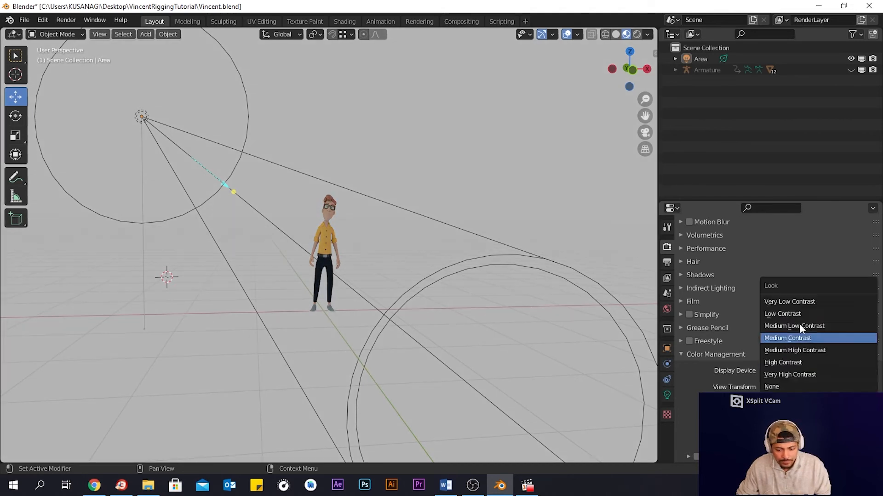
pyautogui.click(795, 311)
pyautogui.click(786, 390)
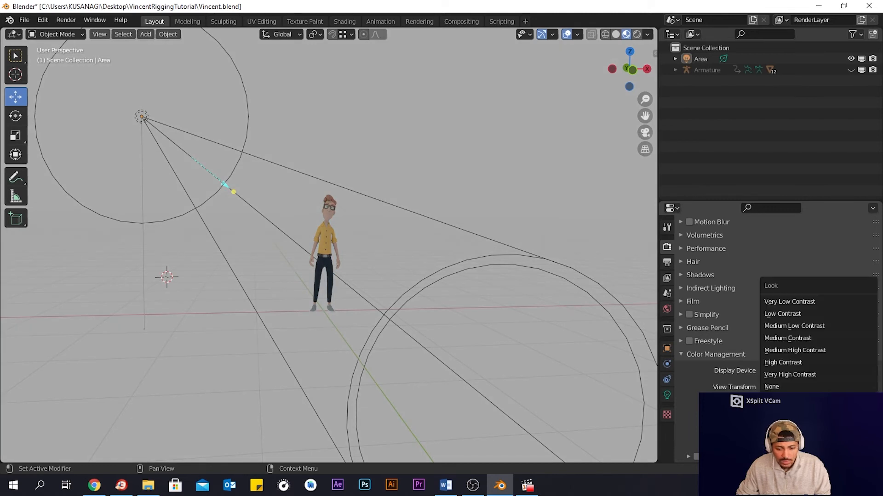
pyautogui.click(784, 387)
pyautogui.click(785, 387)
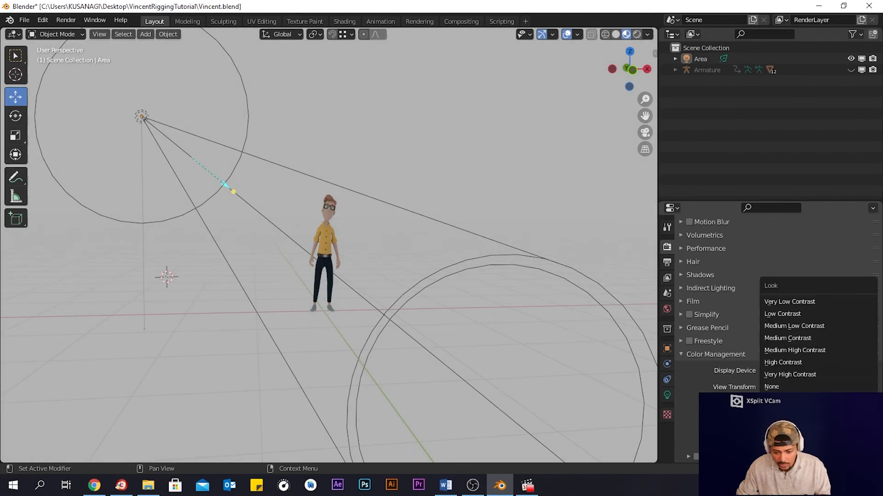
pyautogui.click(792, 375)
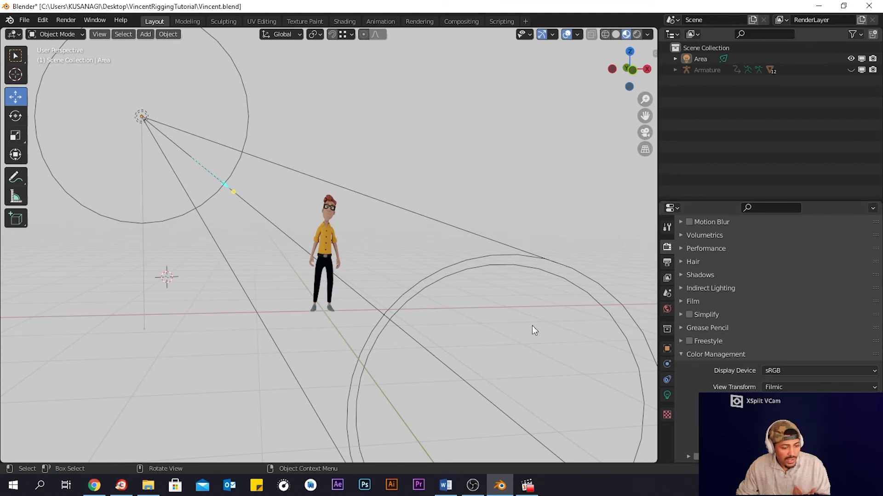
# - Split off a new area below the viewport and turn it into a Timeline
pyautogui.moveTo(375, 274); pyautogui.dragTo(367, 295, button='middle')
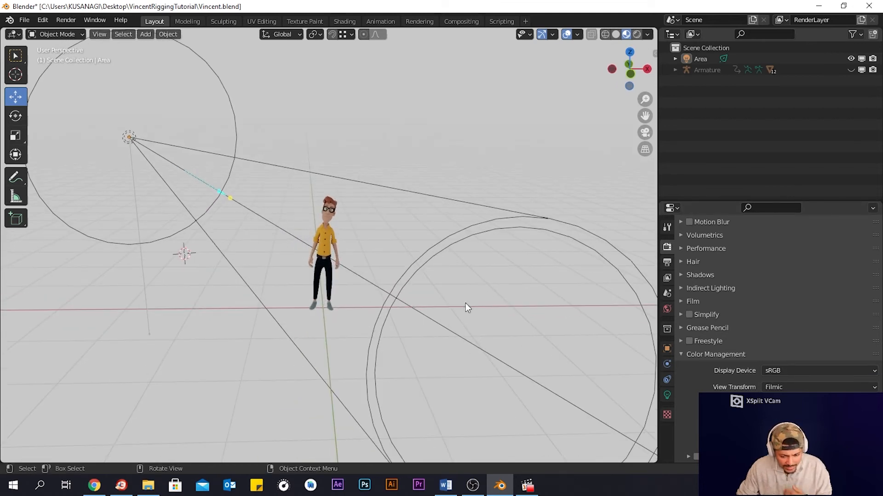
pyautogui.scroll(10, 759, 309)
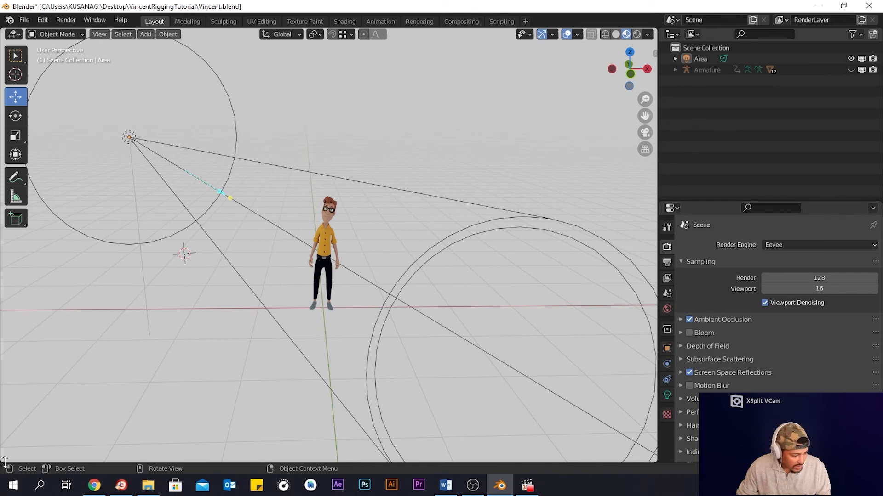
pyautogui.moveTo(9, 461); pyautogui.dragTo(6, 385)
pyautogui.click(13, 390)
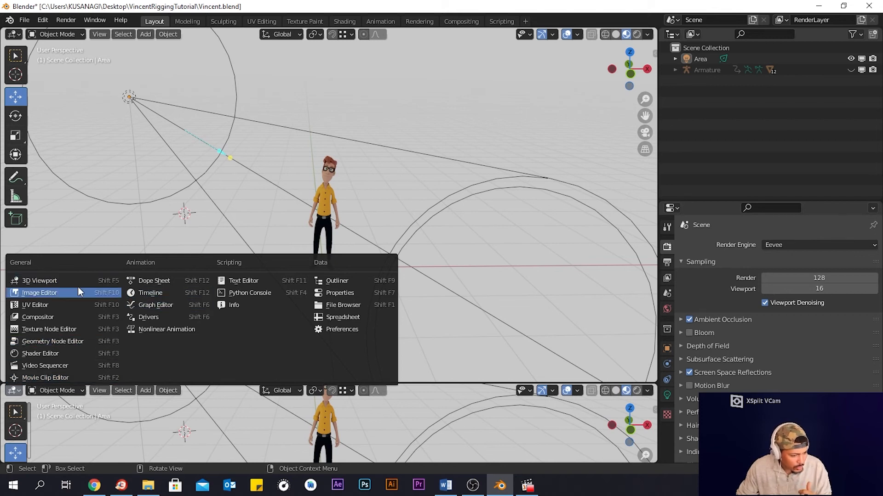
pyautogui.click(149, 293)
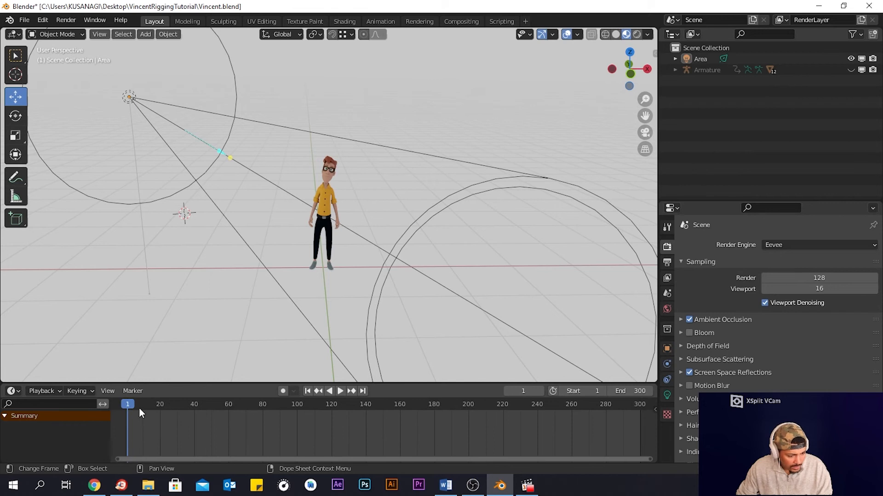
# - Play back the animation briefly and unhide the Armature in the viewport
pyautogui.press('space')
pyautogui.press('space')
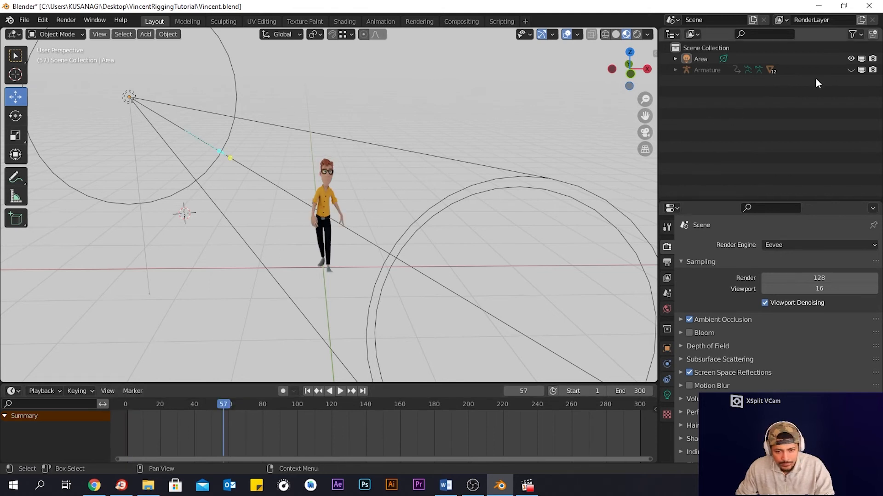
pyautogui.click(851, 69)
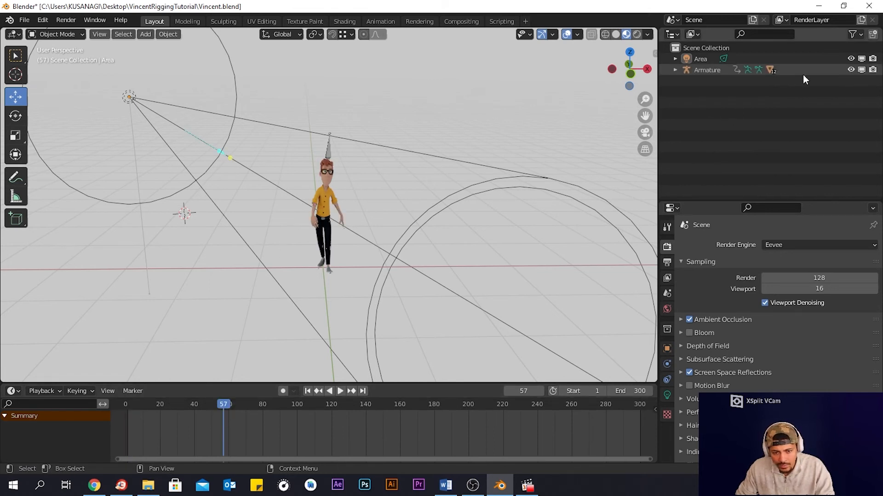
# - Select the armature, play and scrub through its animation frame by frame to find the last keyframe
pyautogui.click(327, 152)
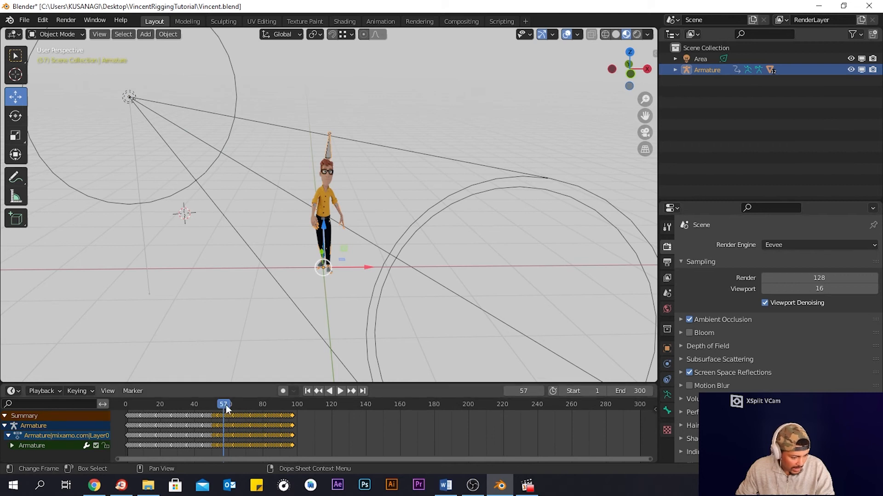
pyautogui.press('space')
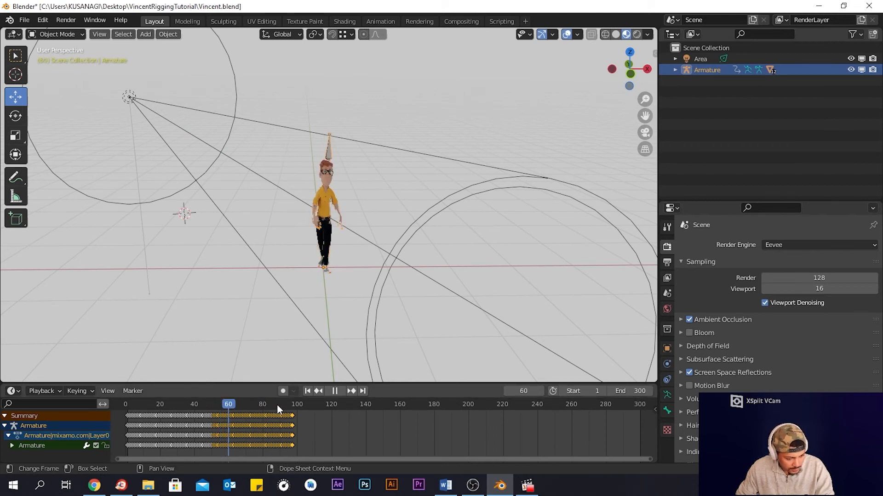
pyautogui.press('space')
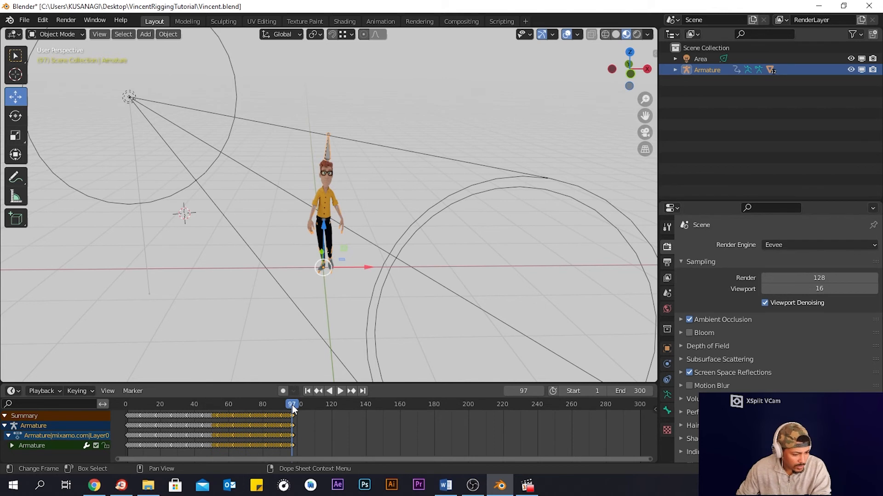
pyautogui.moveTo(293, 410); pyautogui.dragTo(294, 409)
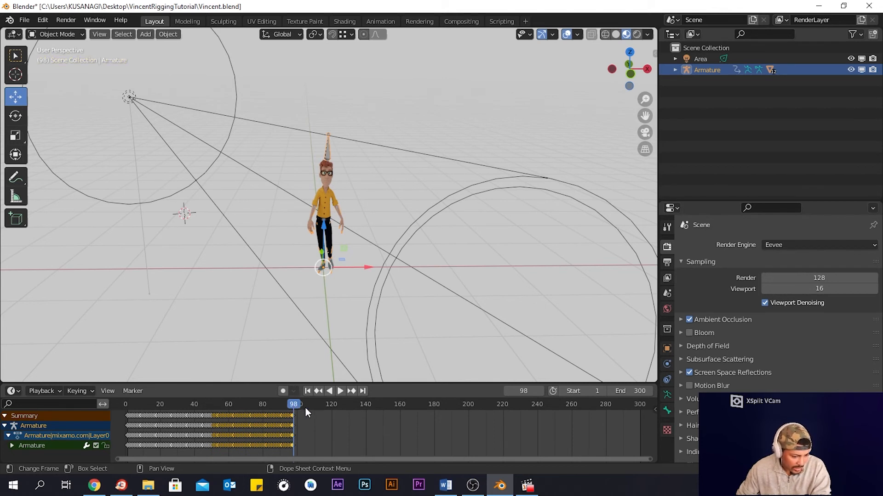
pyautogui.press('Right')
pyautogui.press('Right')
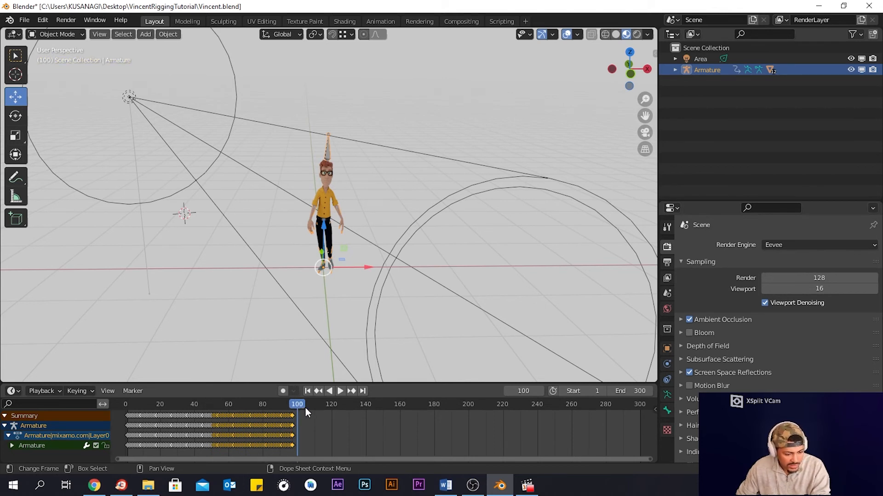
pyautogui.press('Left')
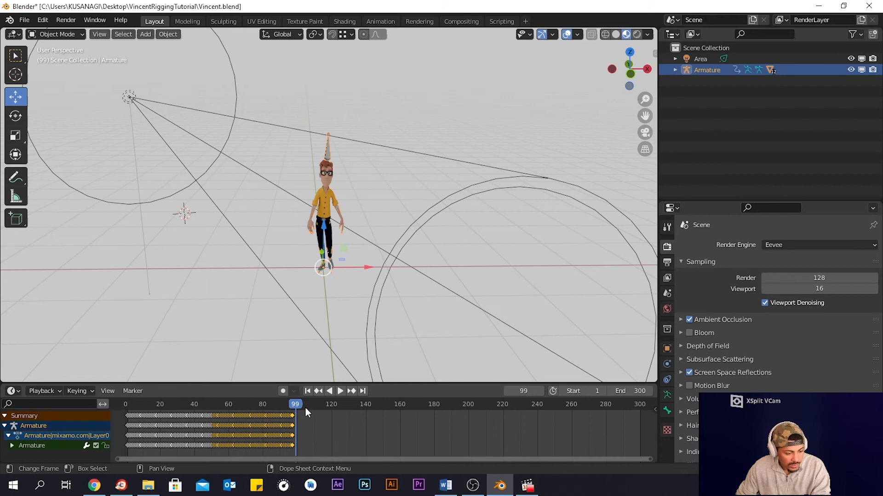
pyautogui.press('Left')
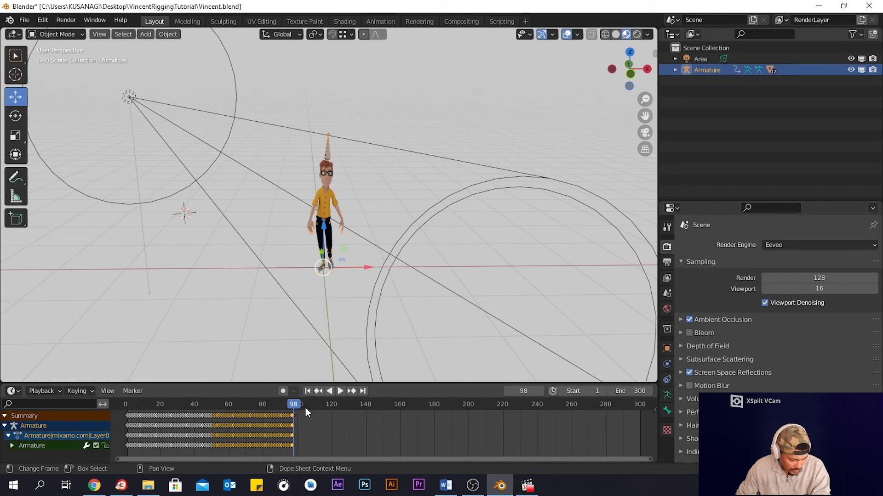
pyautogui.press('Left')
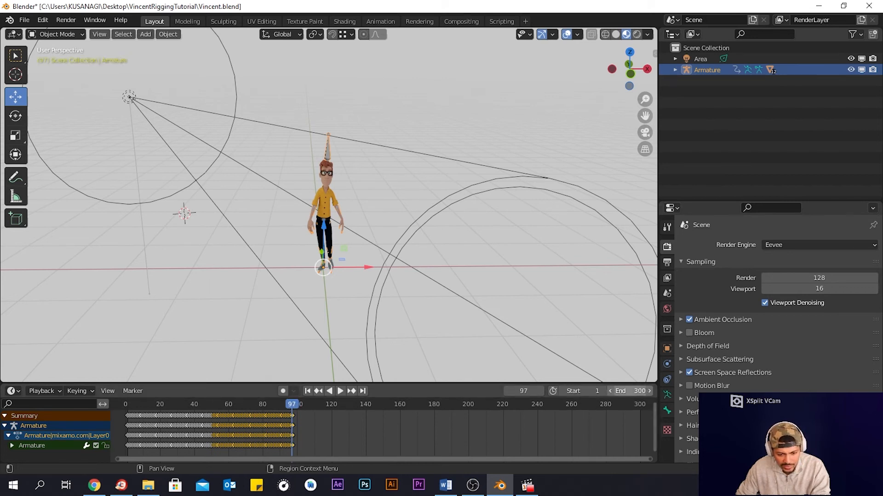
# - Set the scene's end frame to 97
pyautogui.click(644, 391)
pyautogui.write('9')
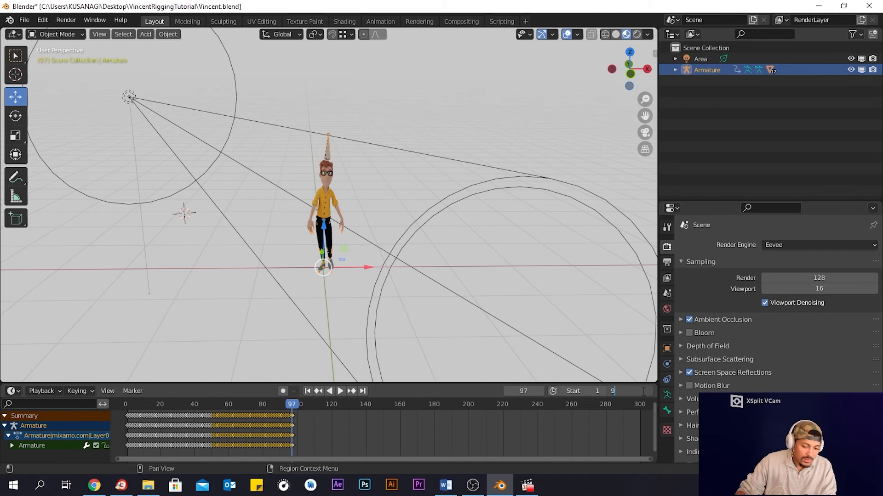
pyautogui.write('7')
pyautogui.press('Return')
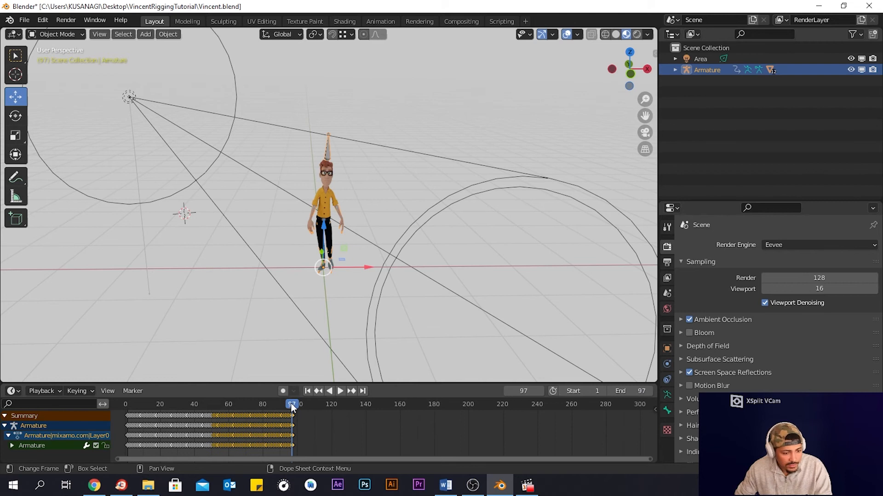
# - Play back the animation from frame 1 and stop it
pyautogui.hotkey('ctrl', 'shift', 'space')
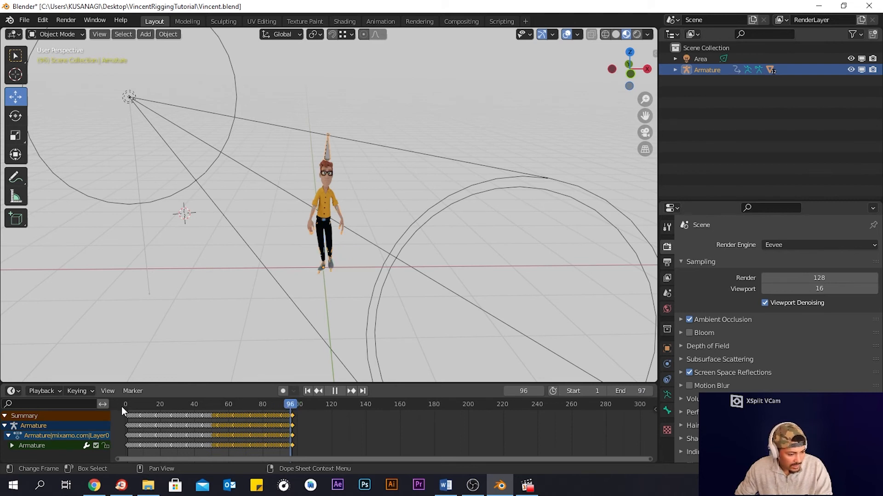
pyautogui.click(127, 407)
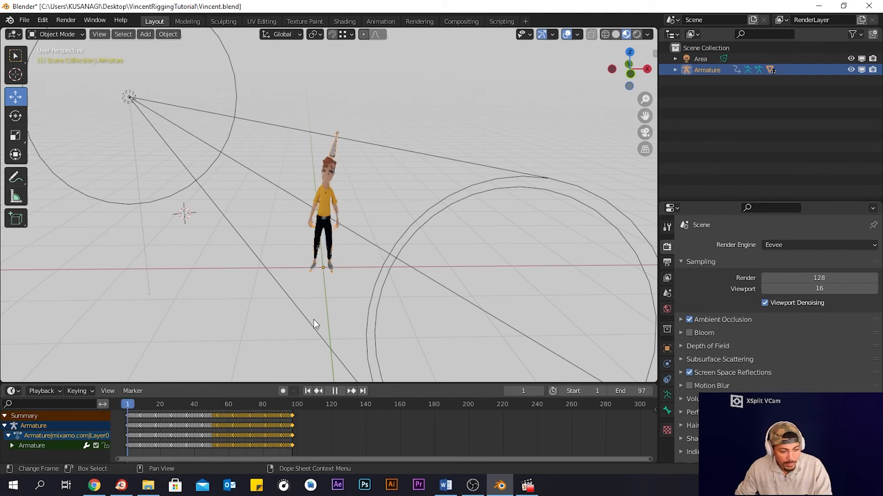
pyautogui.press('space')
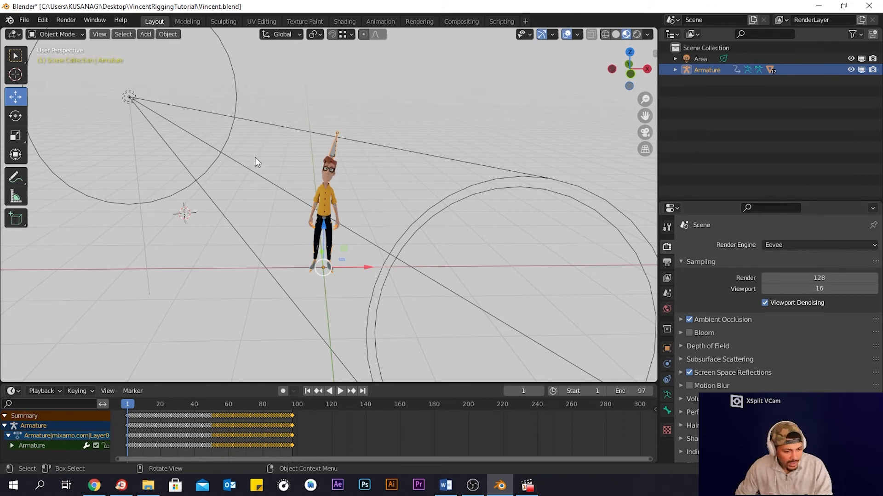
# - Save the project as a new file named VincentTutorial.blend in the same folder
pyautogui.click(66, 21)
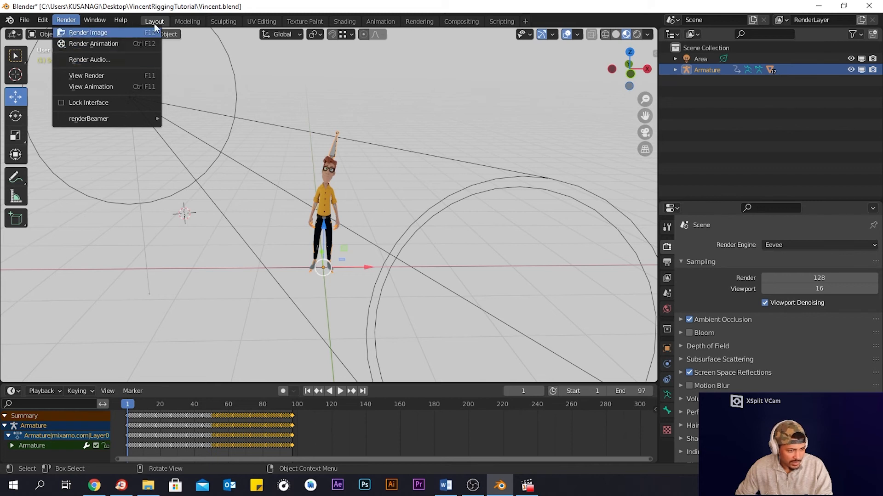
pyautogui.click(25, 20)
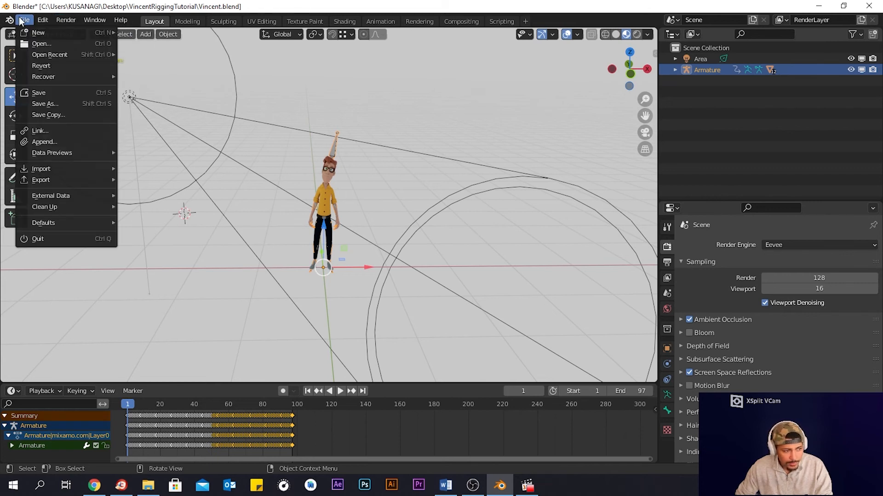
pyautogui.click(51, 107)
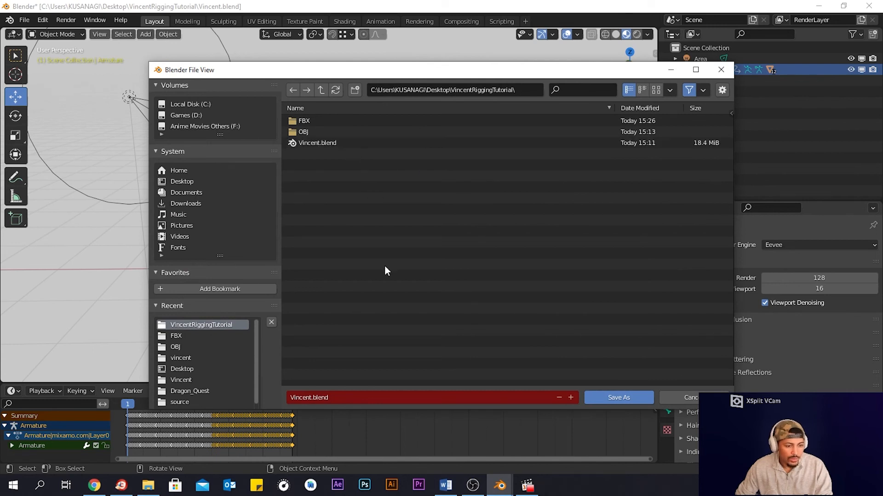
pyautogui.click(350, 397)
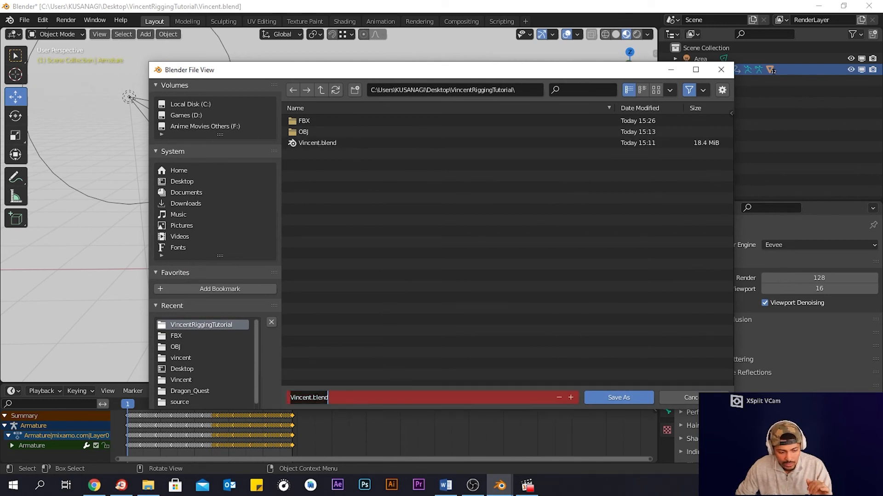
pyautogui.click(311, 398)
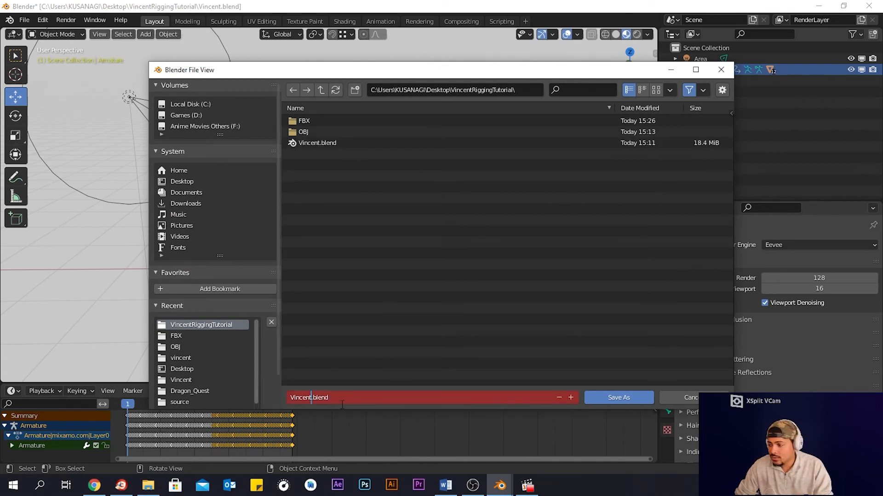
pyautogui.write('Tutorial')
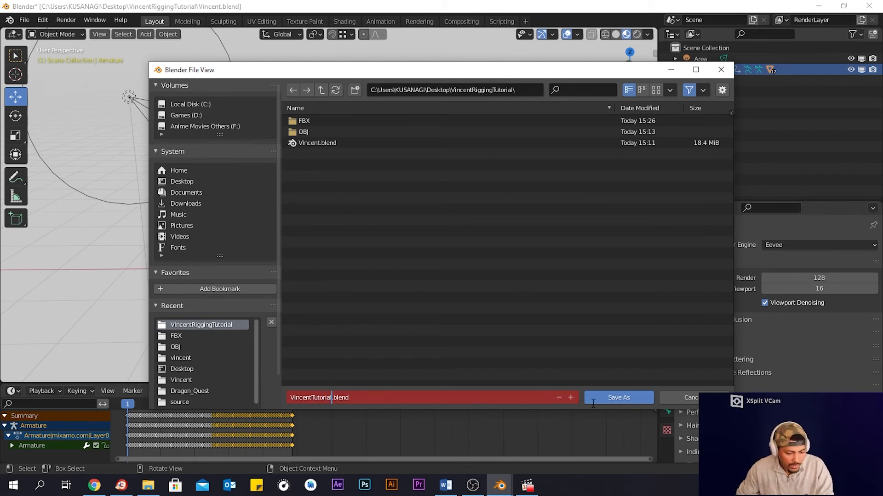
pyautogui.click(621, 396)
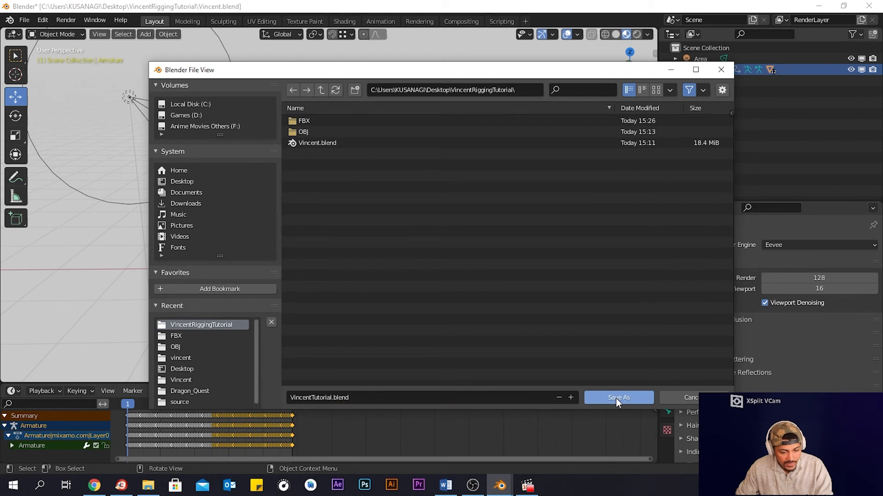
pyautogui.click(617, 398)
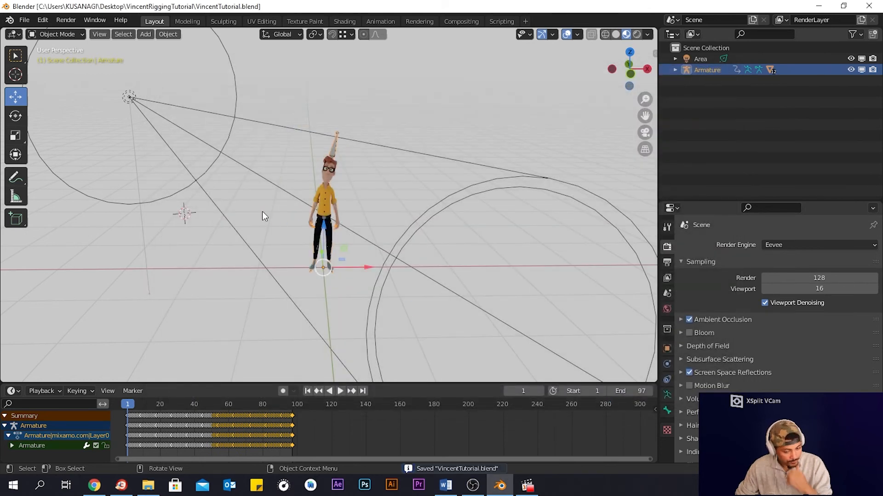
# - Try to render the animation, then deselect everything
pyautogui.click(66, 20)
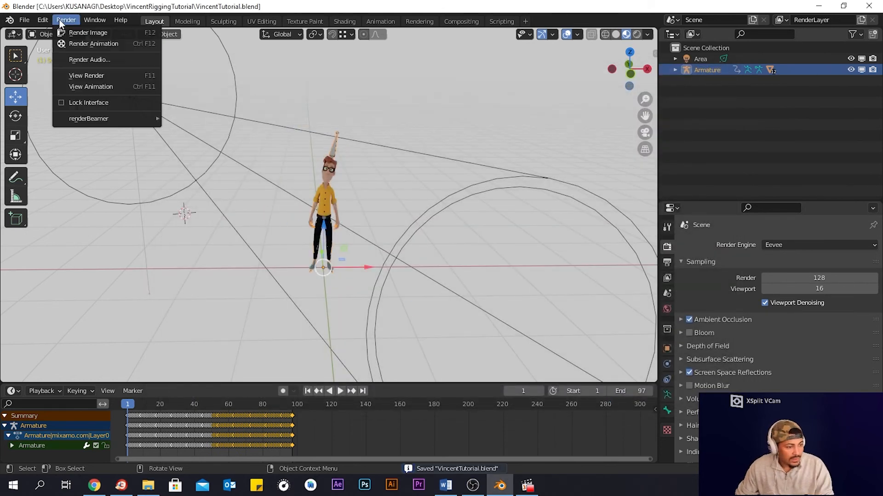
pyautogui.click(90, 43)
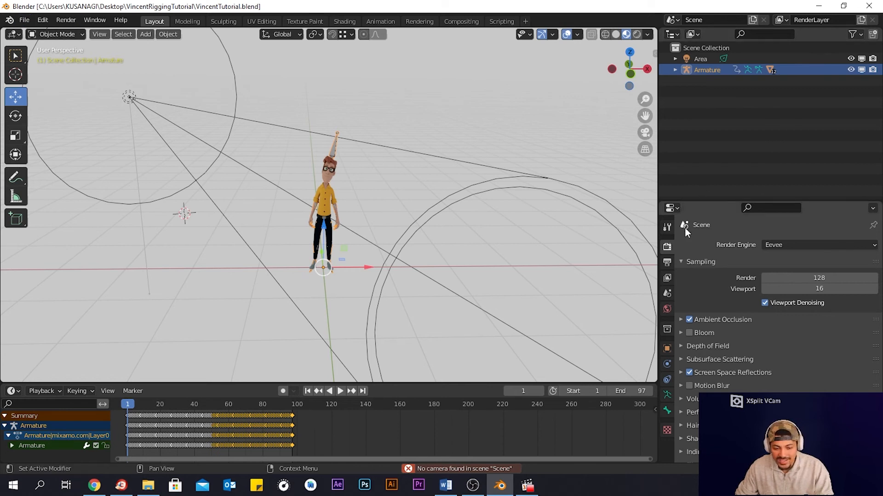
pyautogui.click(244, 275)
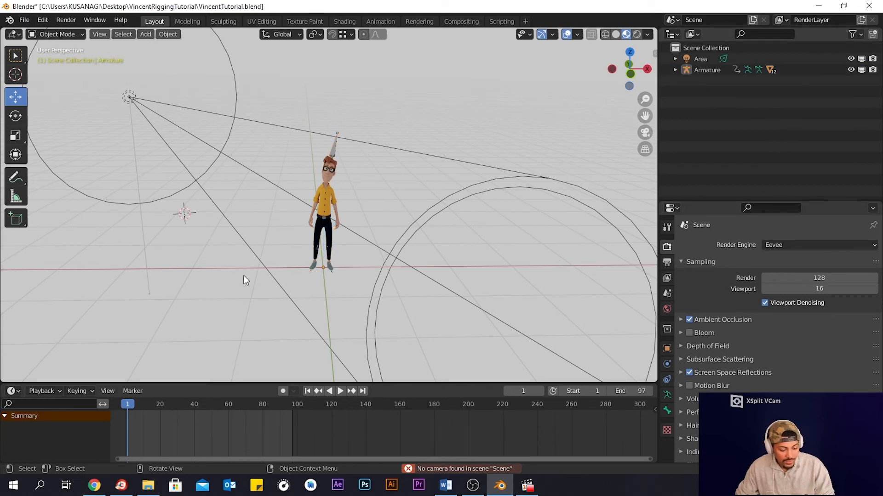
# - Add a camera to the scene
pyautogui.hotkey('ctrl', 'a')
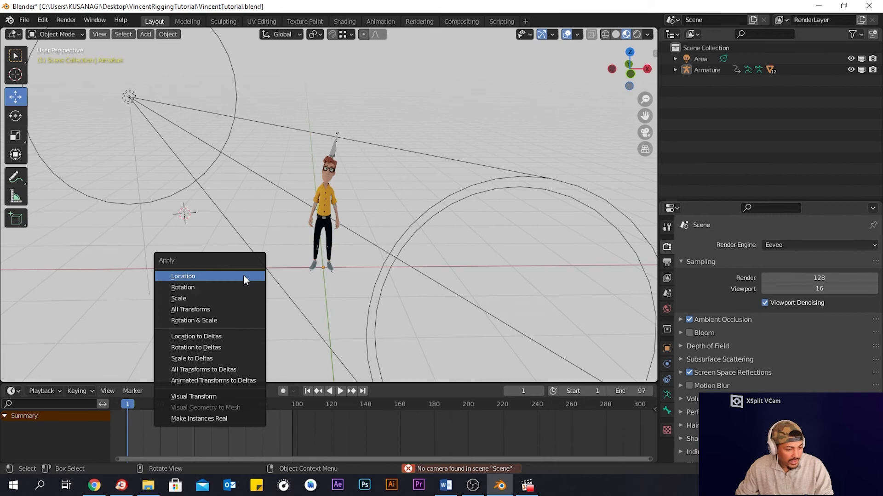
pyautogui.hotkey('shift', 's')
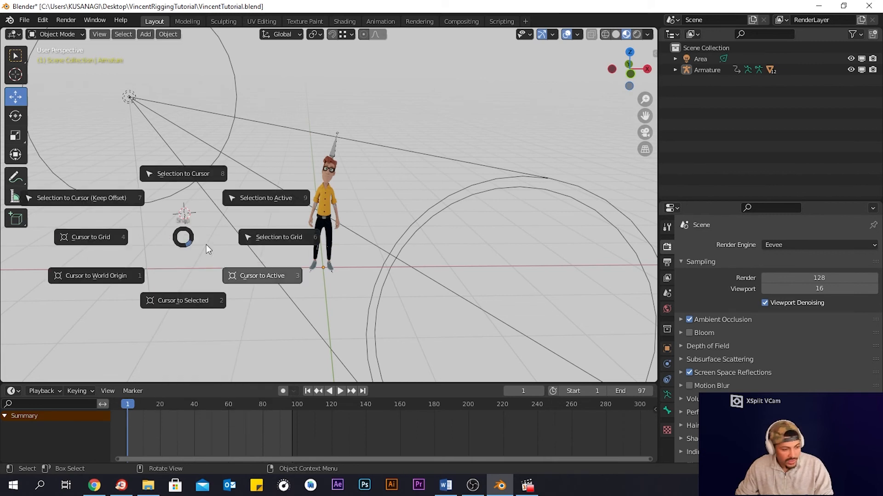
pyautogui.press('Escape')
pyautogui.hotkey('shift', 'a')
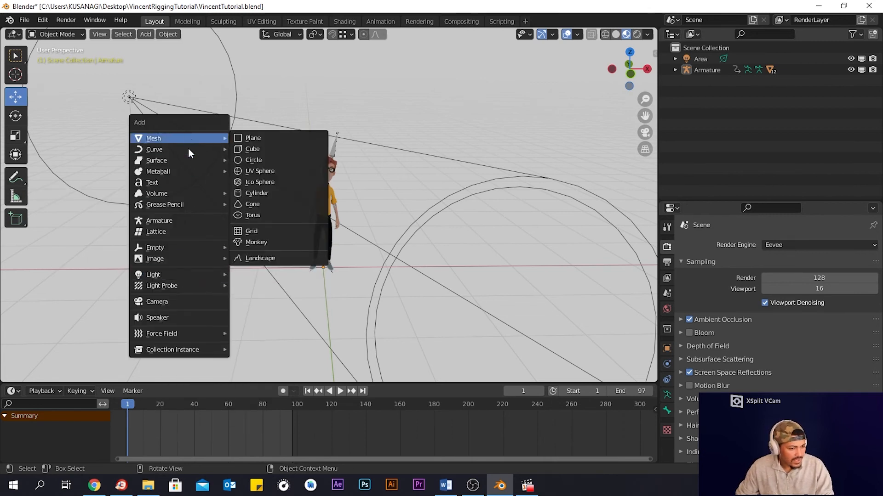
pyautogui.click(205, 301)
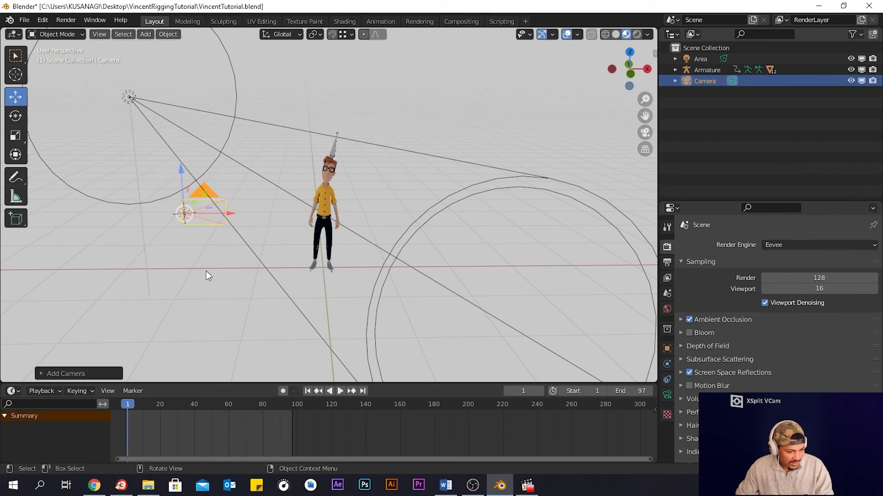
# - Switch the viewport to solid shading and move the camera in front of the character
pyautogui.moveTo(390, 217); pyautogui.dragTo(300, 219, button='middle')
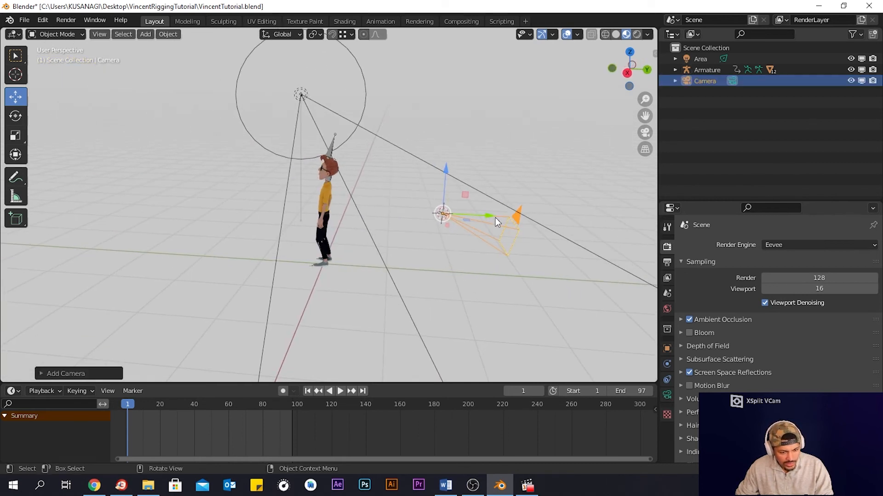
pyautogui.click(616, 35)
pyautogui.moveTo(491, 221); pyautogui.dragTo(210, 204)
pyautogui.moveTo(162, 158); pyautogui.dragTo(159, 126)
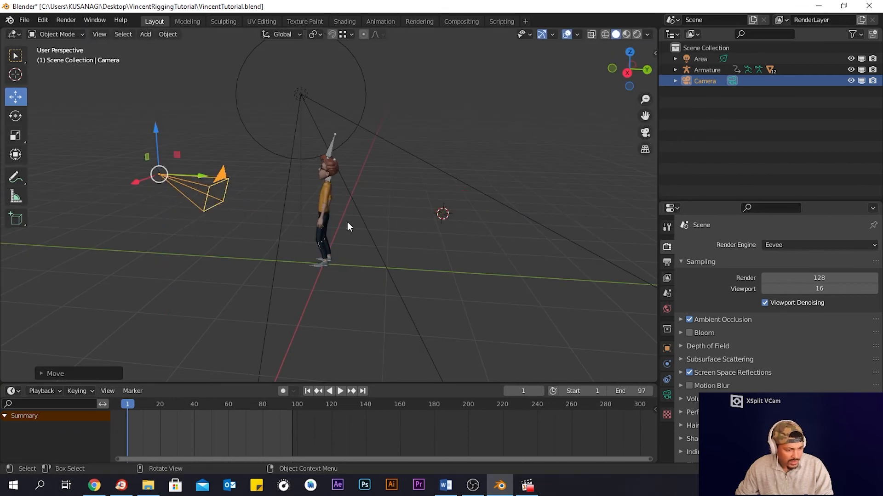
pyautogui.moveTo(346, 227); pyautogui.dragTo(518, 213, button='middle')
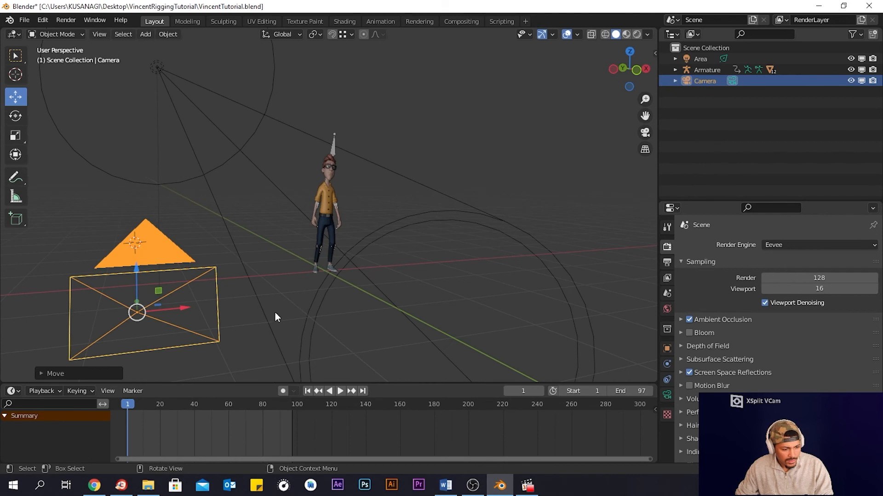
pyautogui.moveTo(194, 318); pyautogui.dragTo(580, 295)
pyautogui.moveTo(580, 296); pyautogui.dragTo(379, 310, button='middle')
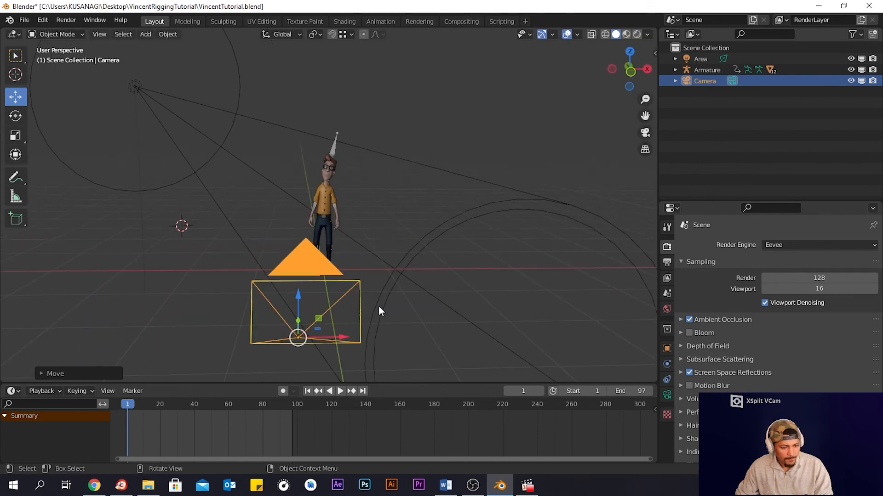
pyautogui.moveTo(350, 342); pyautogui.dragTo(378, 342)
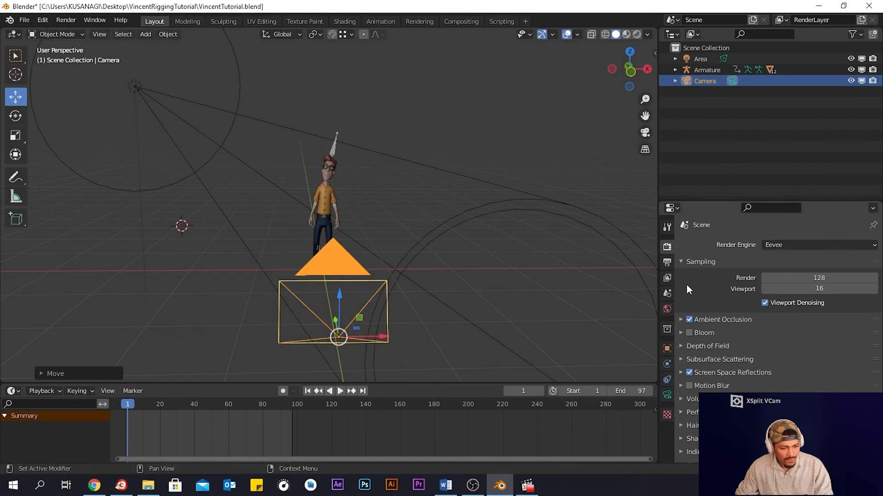
# - Set the camera's focal length to 35 mm
pyautogui.click(667, 395)
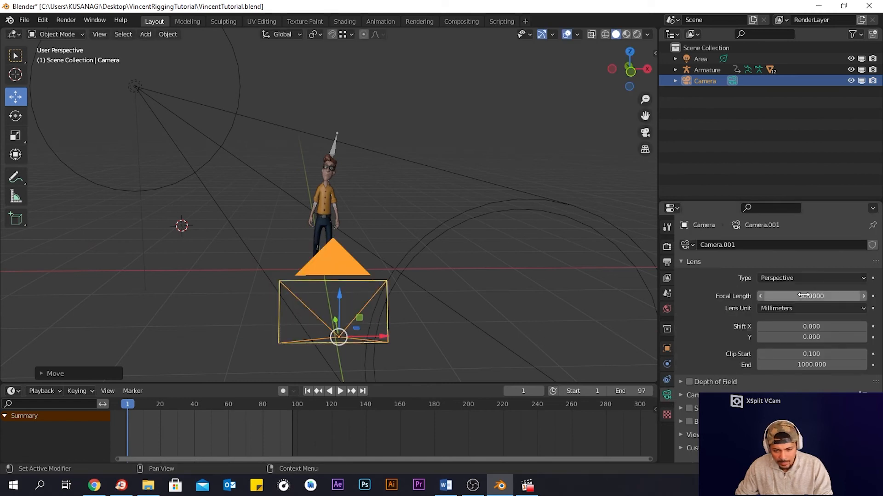
pyautogui.click(804, 295)
pyautogui.write('35')
pyautogui.press('Return')
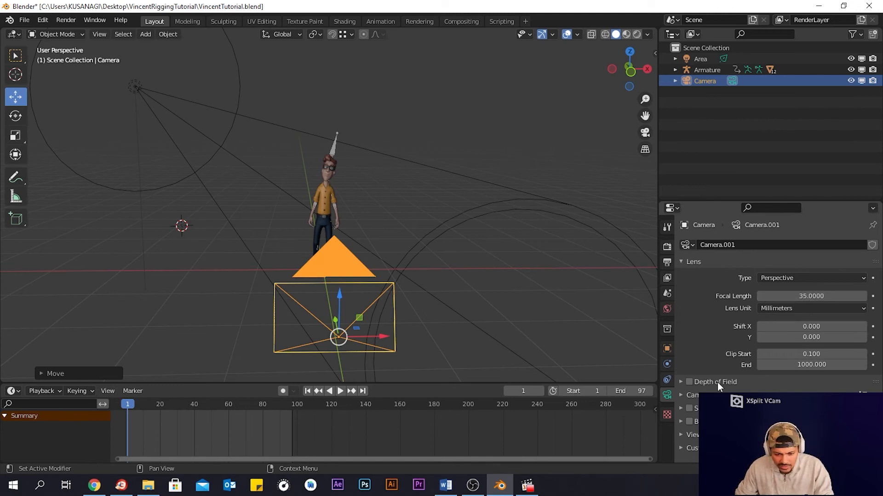
# - Enable depth of field on the camera and set its focus object to Armature
pyautogui.click(681, 383)
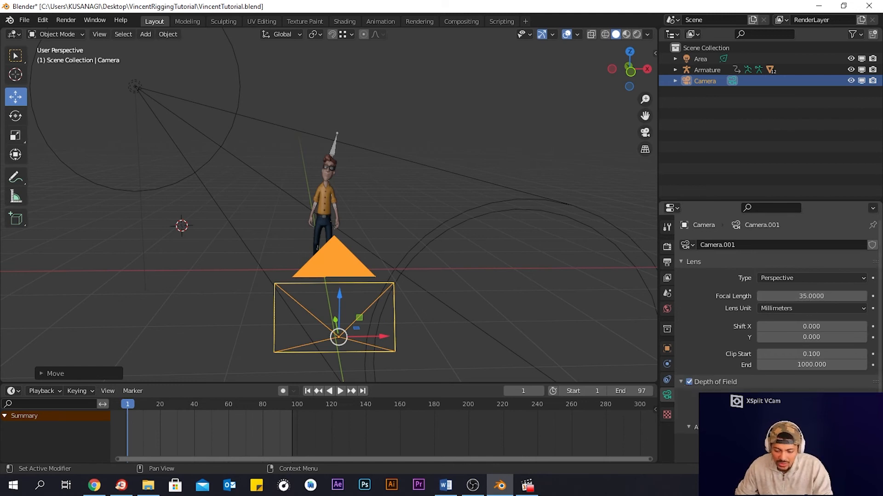
pyautogui.click(856, 391)
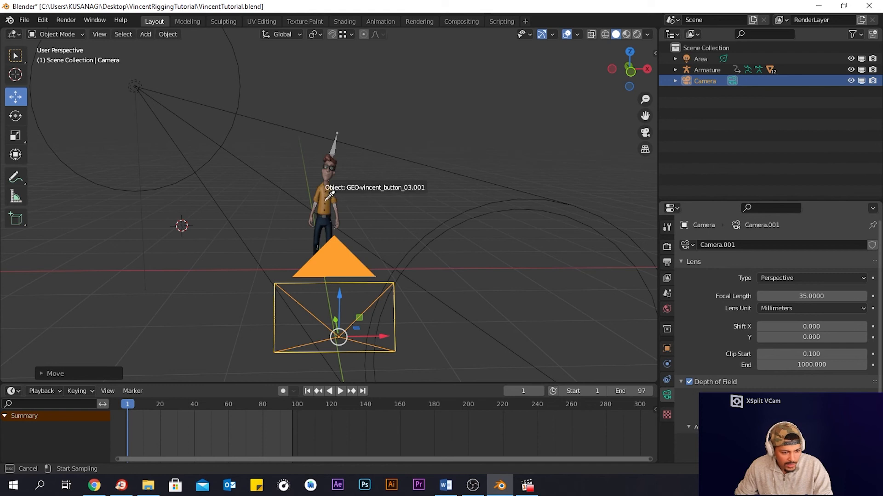
pyautogui.click(347, 196)
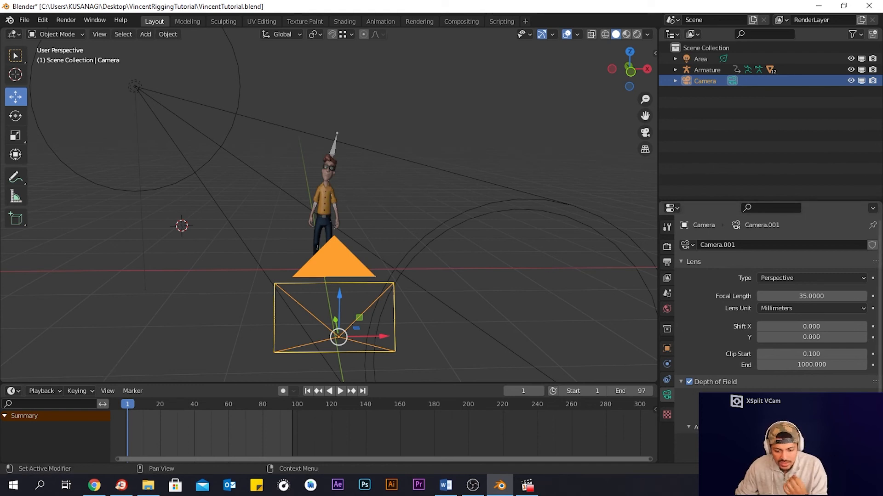
pyautogui.click(800, 395)
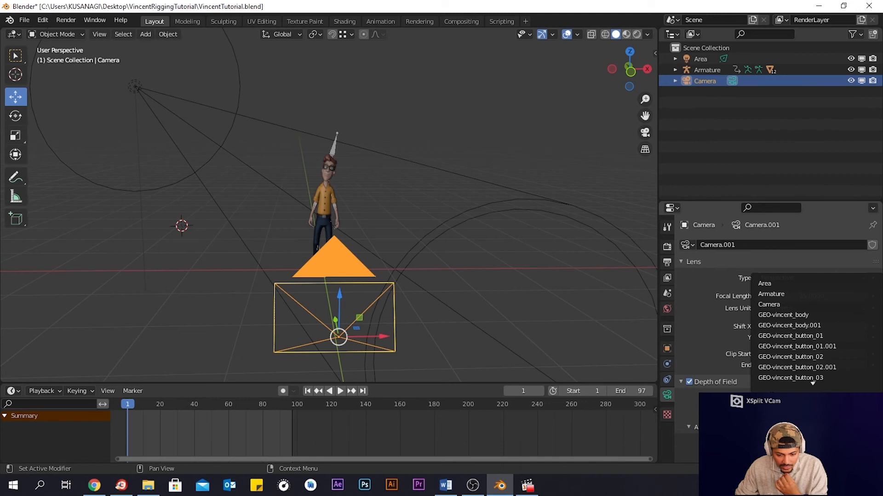
pyautogui.click(776, 295)
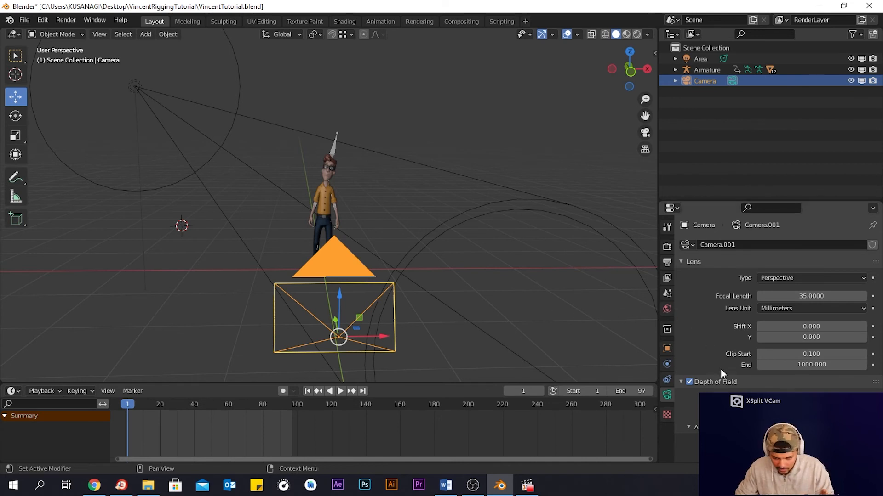
pyautogui.scroll(-1, 724, 374)
pyautogui.scroll(-1, 727, 391)
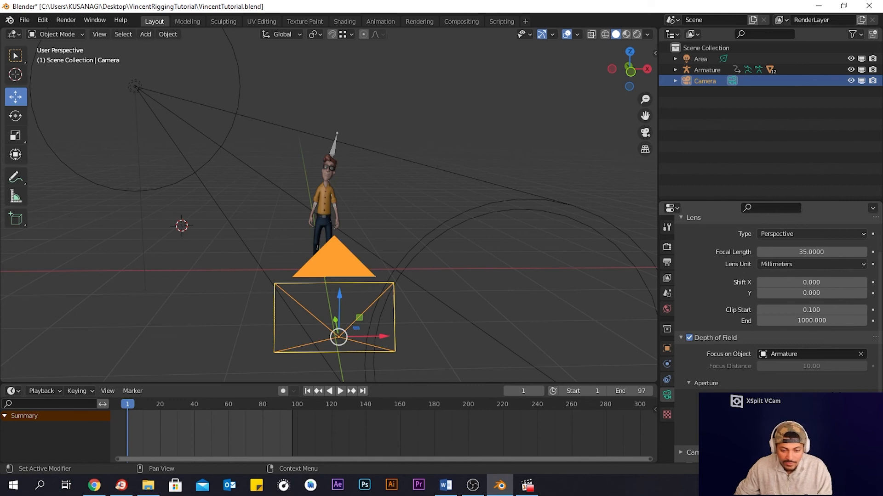
pyautogui.scroll(-2, 801, 390)
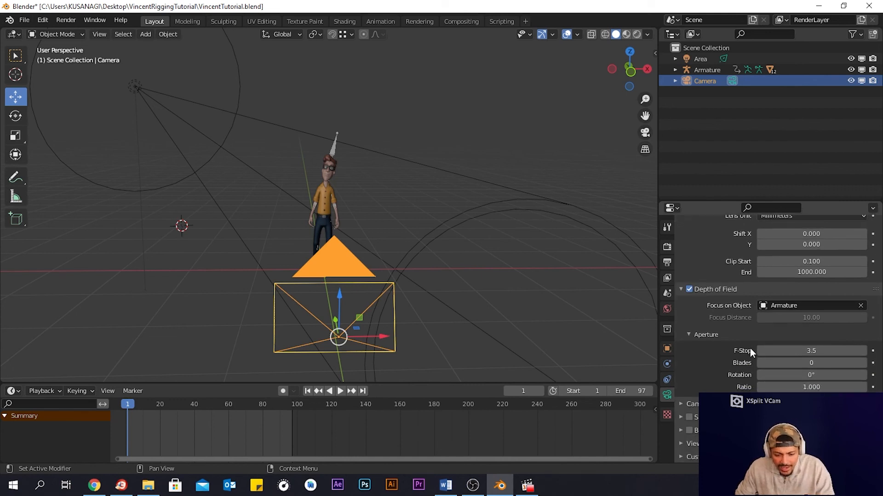
pyautogui.scroll(4, 751, 353)
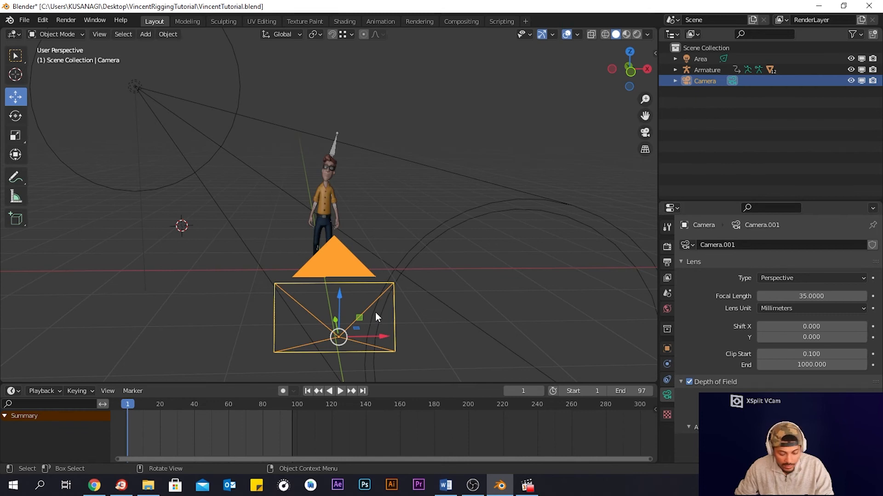
# - Look through the camera and pull it back from the character to frame him
pyautogui.press('KP_0')
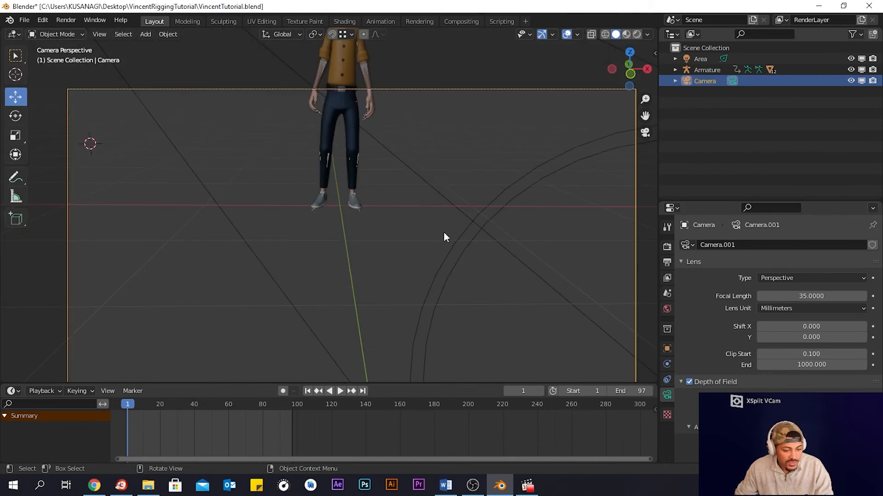
pyautogui.click(654, 52)
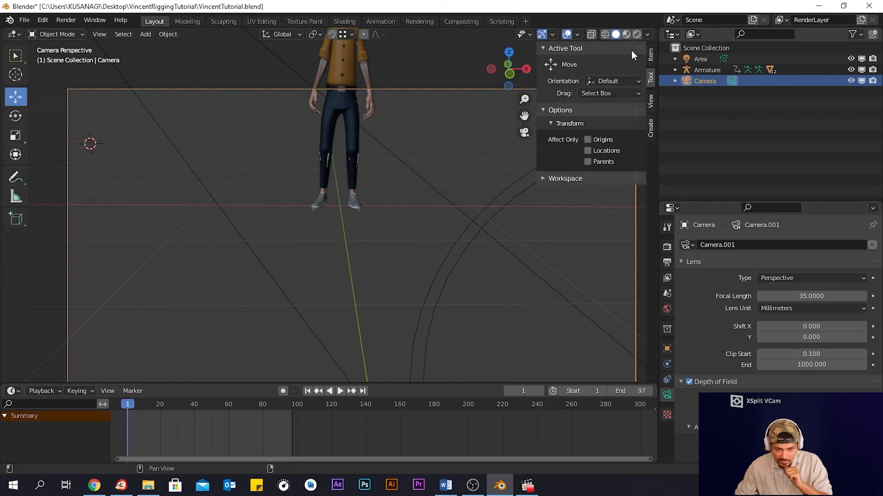
pyautogui.click(651, 101)
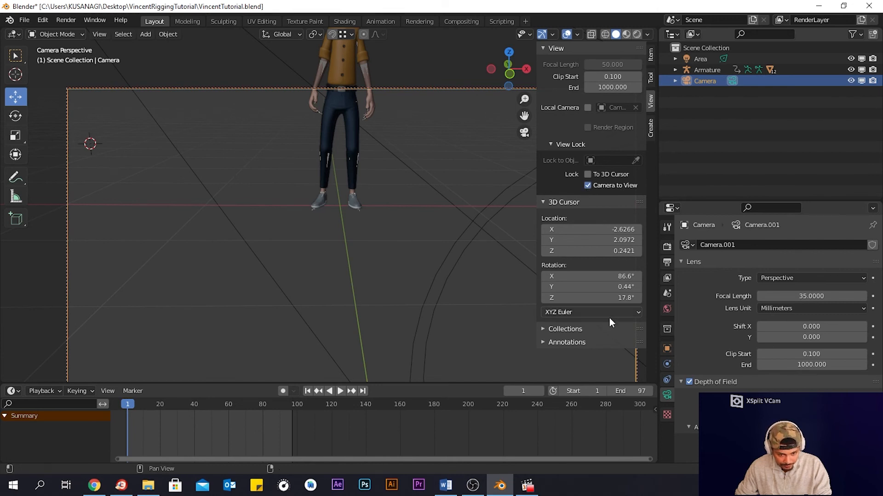
pyautogui.click(607, 51)
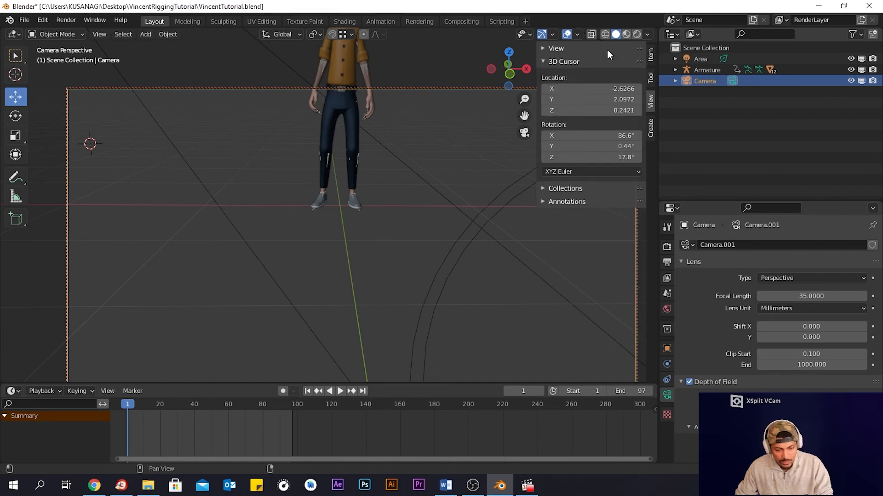
pyautogui.press('n')
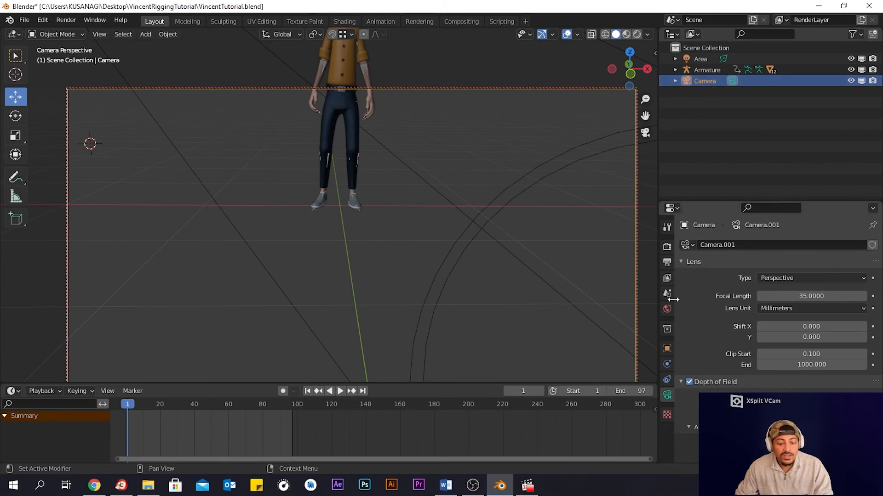
pyautogui.click(667, 349)
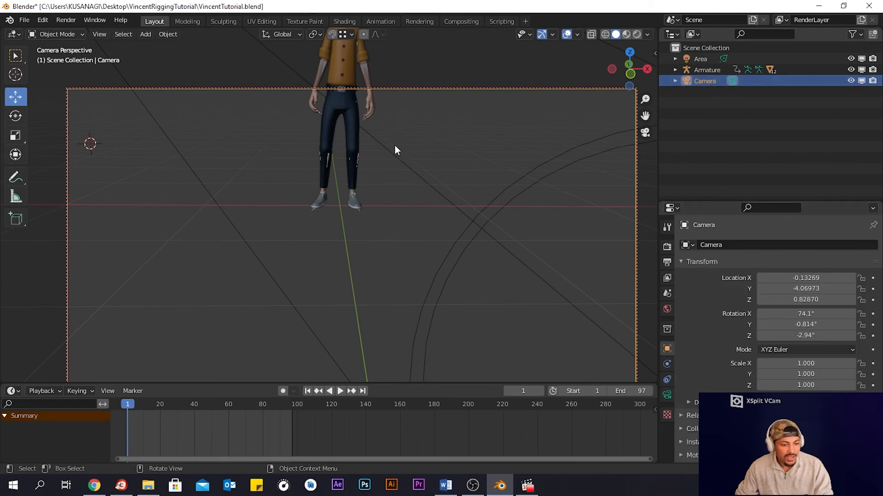
pyautogui.scroll(-5, 405, 244)
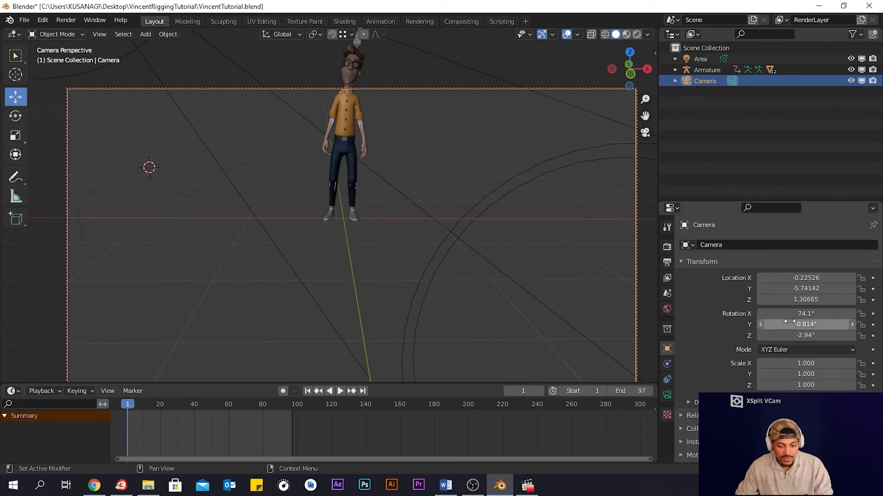
# - Set the camera's Y rotation to 0°
pyautogui.moveTo(806, 337); pyautogui.dragTo(807, 325)
pyautogui.click(803, 324)
pyautogui.write('0')
pyautogui.press('Return')
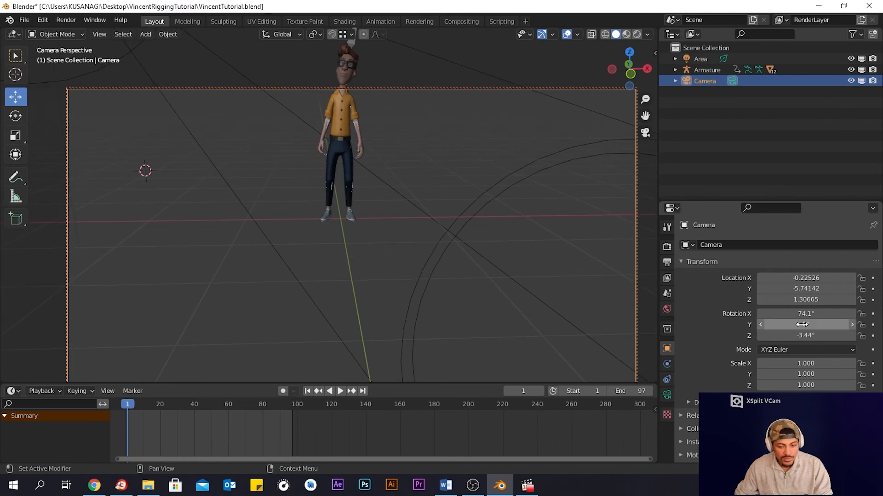
pyautogui.click(807, 314)
pyautogui.write('0')
pyautogui.press('Return')
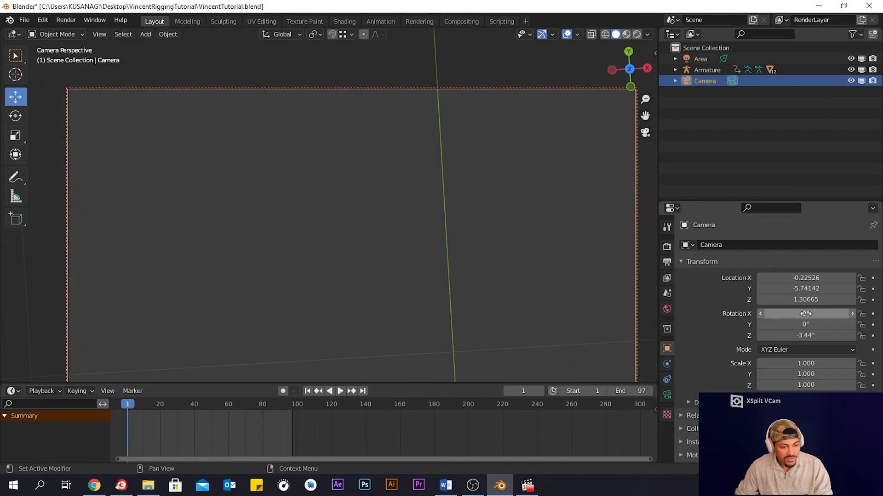
pyautogui.hotkey('ctrl', 'z')
# - Set the camera's X rotation to 75°
pyautogui.click(806, 314)
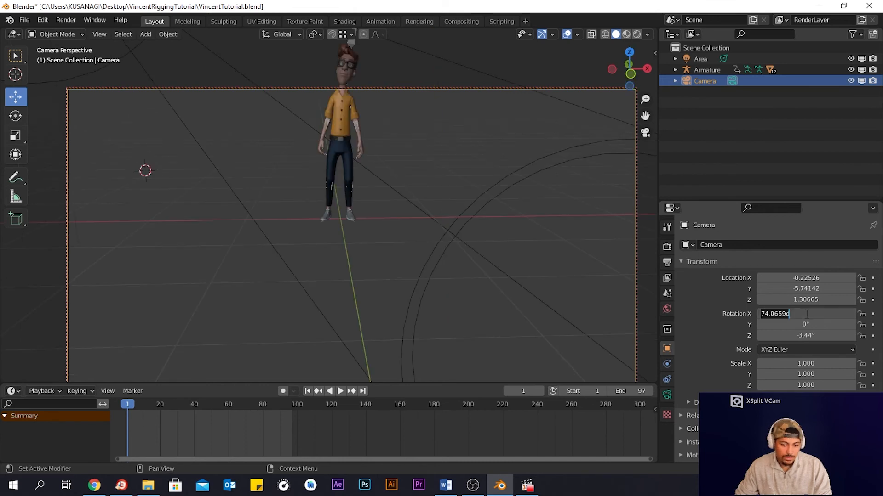
pyautogui.click(808, 314)
pyautogui.moveTo(798, 316); pyautogui.dragTo(758, 314)
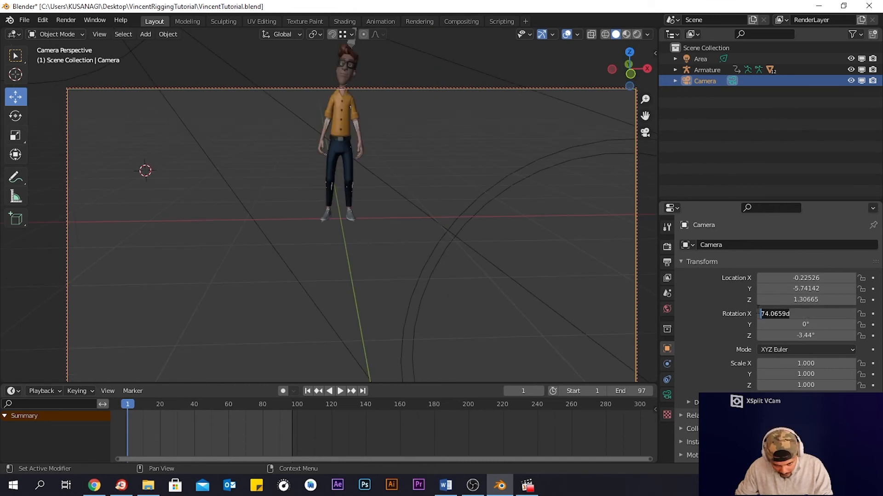
pyautogui.write('753')
pyautogui.press('Return')
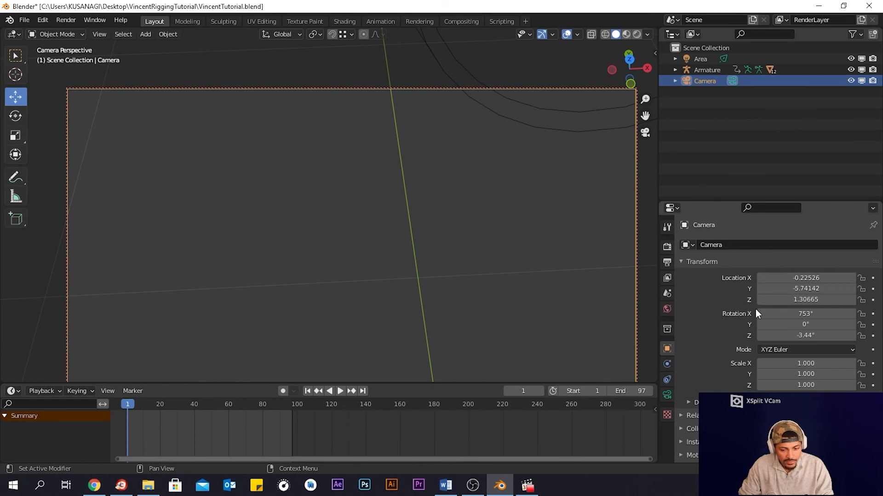
pyautogui.click(789, 314)
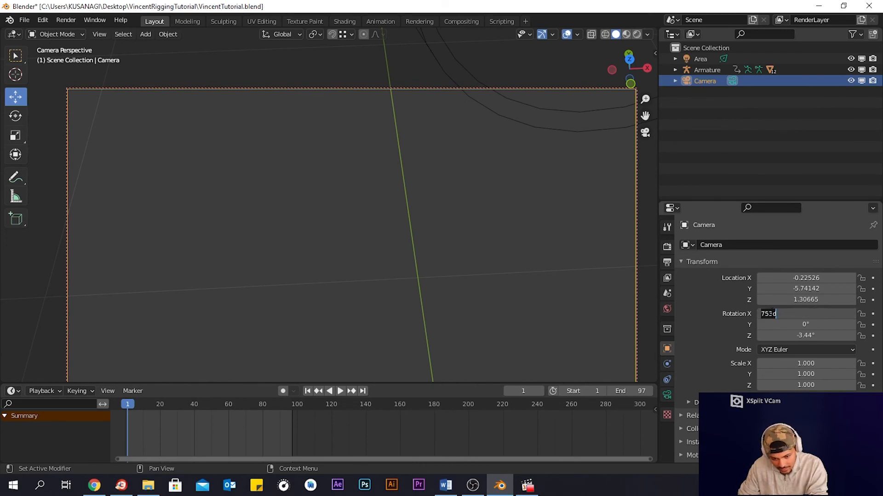
pyautogui.click(776, 314)
pyautogui.press('BackSpace')
pyautogui.press('Return')
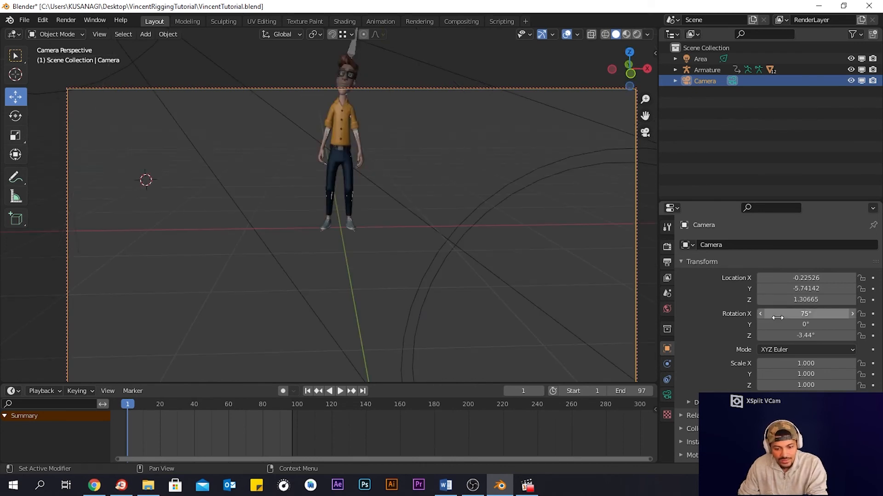
# - Set the camera's Z rotation to 0°
pyautogui.moveTo(805, 336); pyautogui.dragTo(818, 339)
pyautogui.click(817, 337)
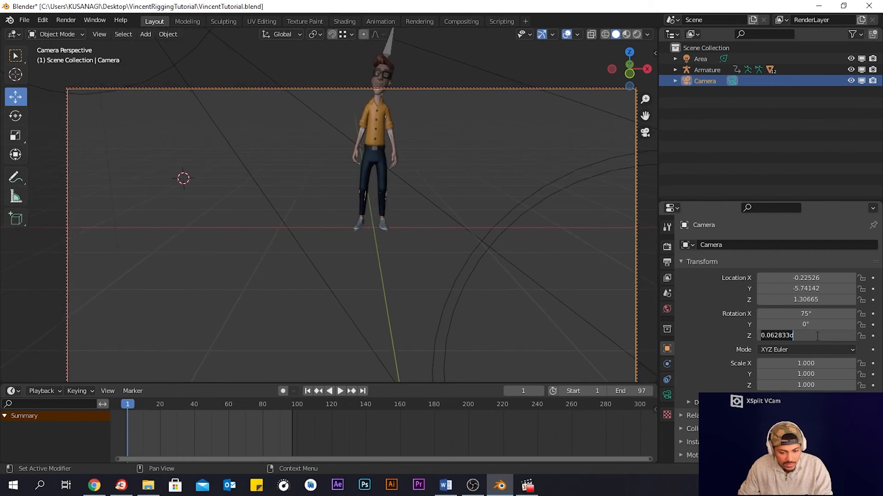
pyautogui.write('0')
pyautogui.press('Return')
# - Set the camera's Y location to -5
pyautogui.moveTo(806, 299)
pyautogui.mouseDown()
pyautogui.moveTo(821, 300)
pyautogui.moveTo(809, 290)
pyautogui.moveTo(819, 289)
pyautogui.mouseUp()
pyautogui.click(810, 288)
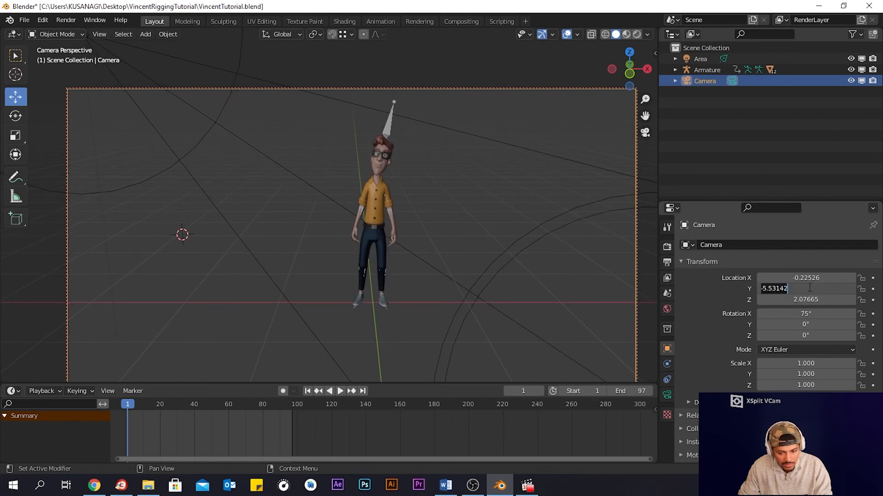
pyautogui.write('5')
pyautogui.press('Return')
pyautogui.click(810, 288)
pyautogui.write('5')
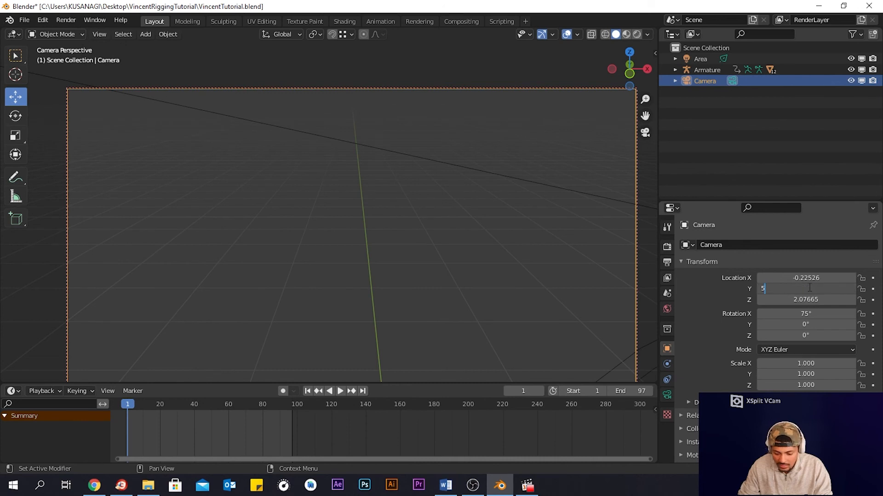
pyautogui.press('Return')
pyautogui.click(807, 288)
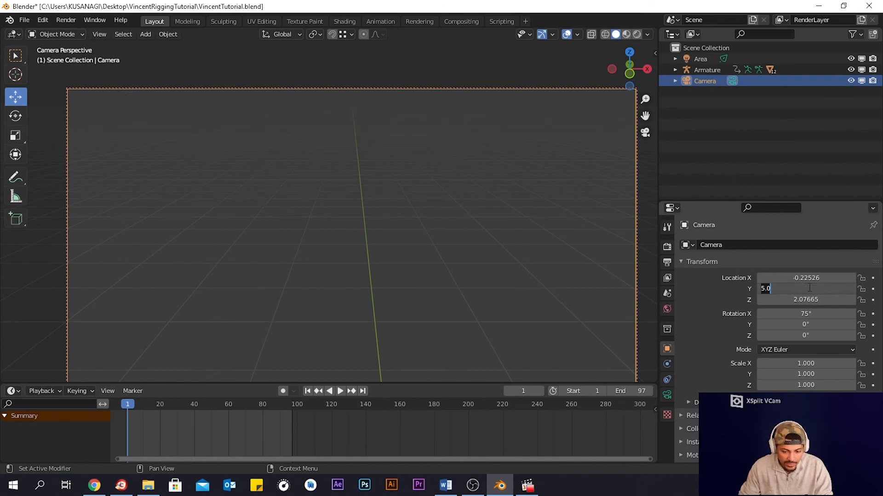
pyautogui.write('-5')
pyautogui.press('Return')
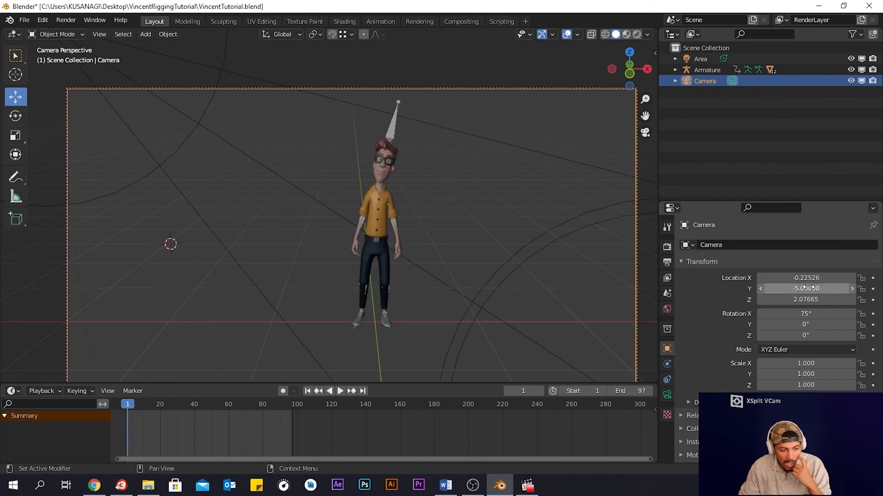
# - Center the camera's X location near 0 and keep its Y rotation at 0°
pyautogui.moveTo(805, 279)
pyautogui.mouseDown()
pyautogui.moveTo(828, 279)
pyautogui.moveTo(818, 279)
pyautogui.mouseUp()
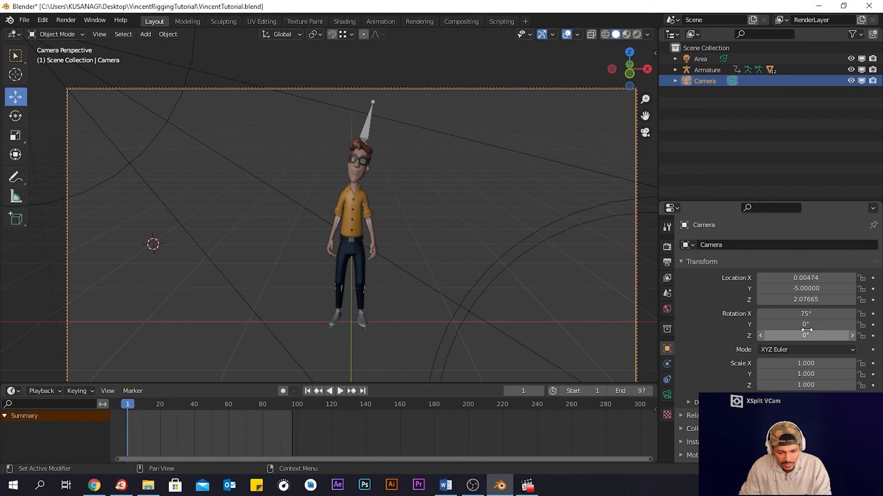
pyautogui.moveTo(805, 325); pyautogui.dragTo(810, 324)
pyautogui.click(807, 327)
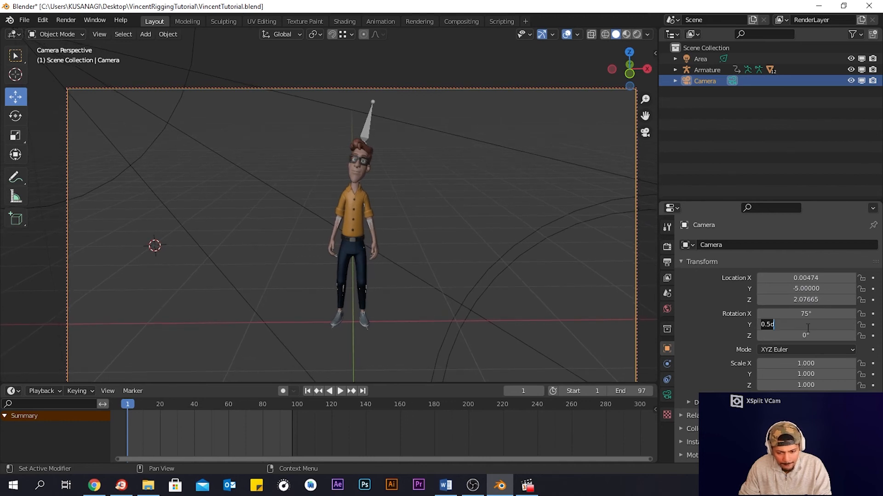
pyautogui.write('0')
pyautogui.press('Return')
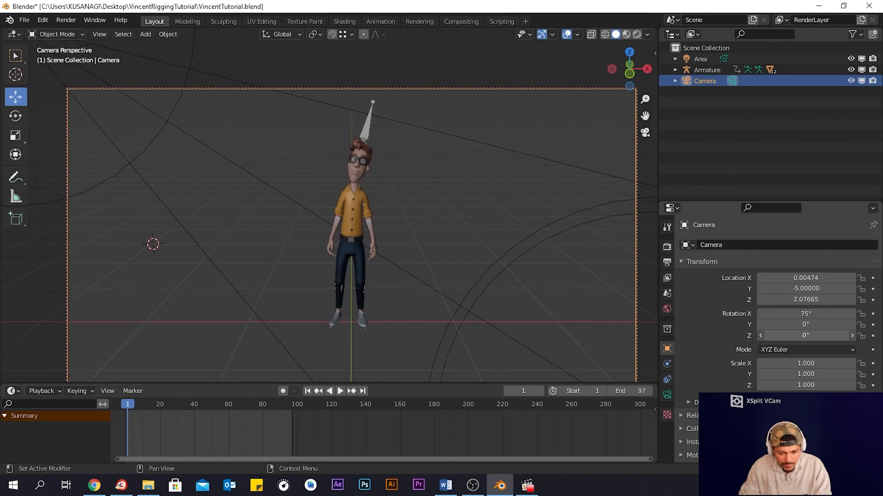
# - Tilt the camera's X rotation to about 75.2° and set its Z rotation to 0°
pyautogui.moveTo(805, 336); pyautogui.dragTo(805, 313)
pyautogui.click(805, 336)
pyautogui.write('0')
pyautogui.press('Return')
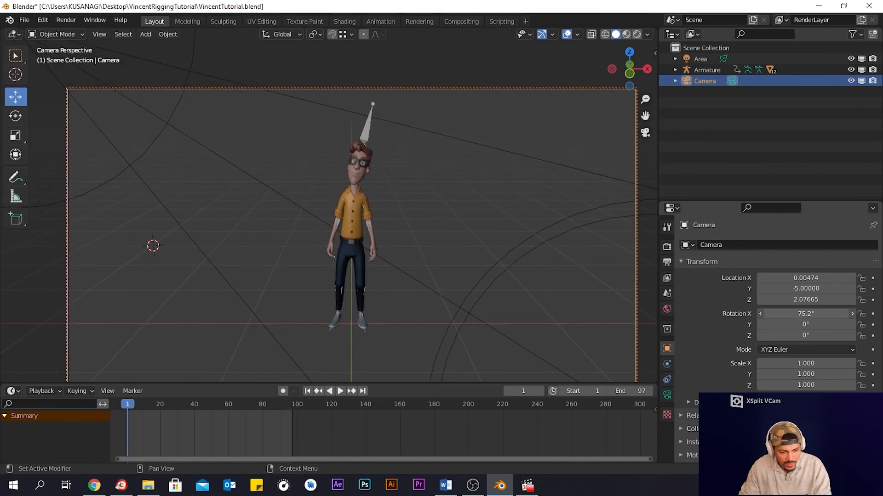
# - Move and tilt the camera view to frame the full character with space above his head
pyautogui.scroll(-2, 383, 221)
pyautogui.scroll(-3, 383, 223)
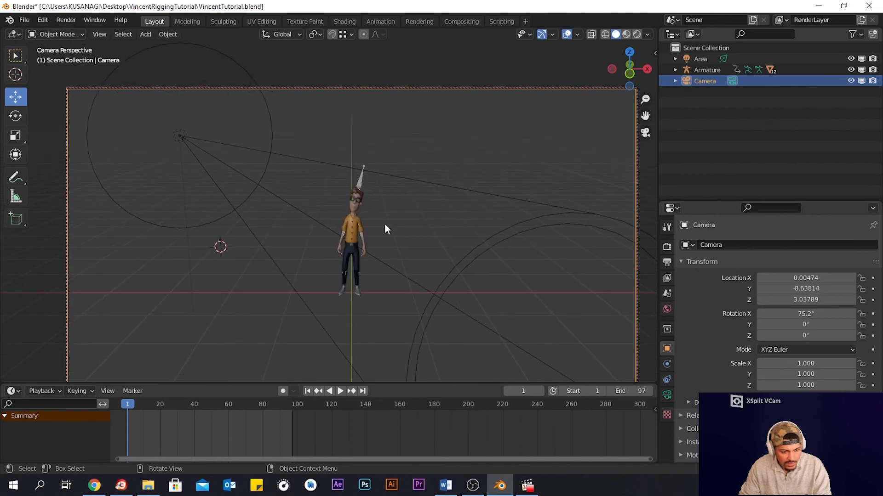
pyautogui.moveTo(385, 224)
pyautogui.mouseDown(button='middle')
pyautogui.moveTo(386, 206)
pyautogui.moveTo(376, 270)
pyautogui.moveTo(400, 227)
pyautogui.moveTo(387, 212)
pyautogui.moveTo(388, 223)
pyautogui.mouseUp(button='middle')
pyautogui.scroll(3, 391, 216)
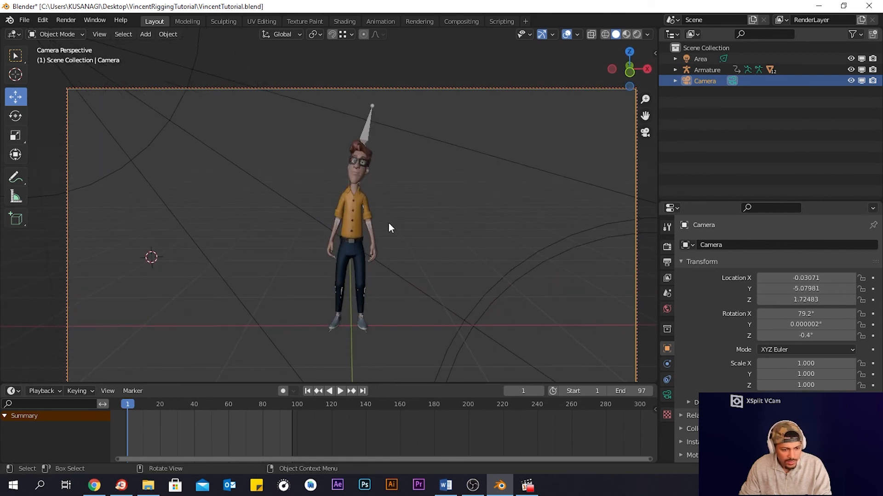
pyautogui.scroll(-1, 389, 228)
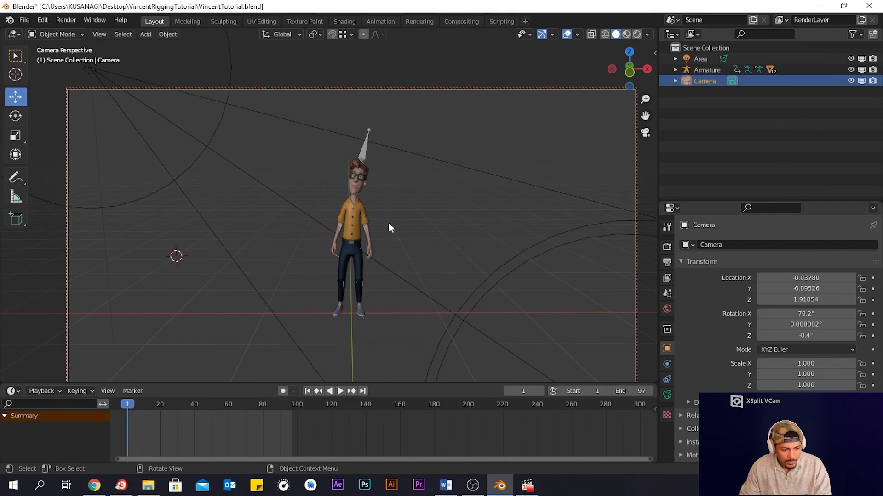
# - Select the armature and hide it in the viewport
pyautogui.click(366, 150)
pyautogui.press('h')
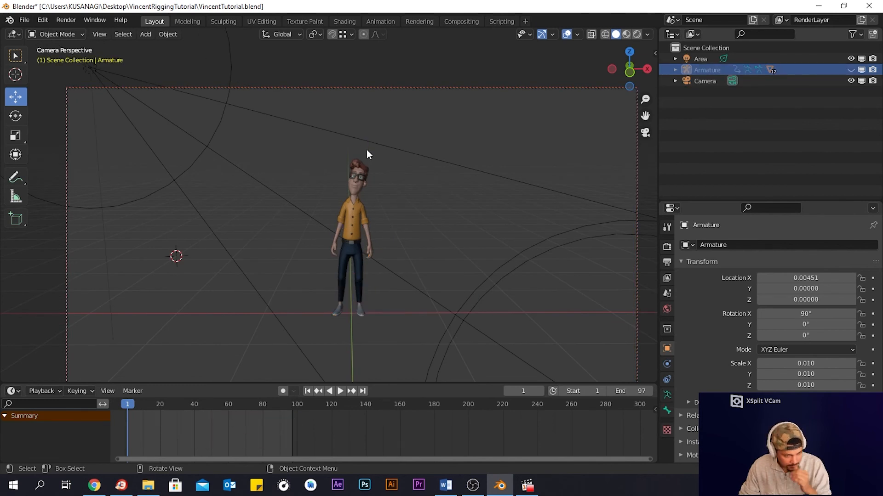
# - Render a still image of the current frame through the camera
pyautogui.click(66, 21)
pyautogui.click(64, 21)
pyautogui.click(64, 20)
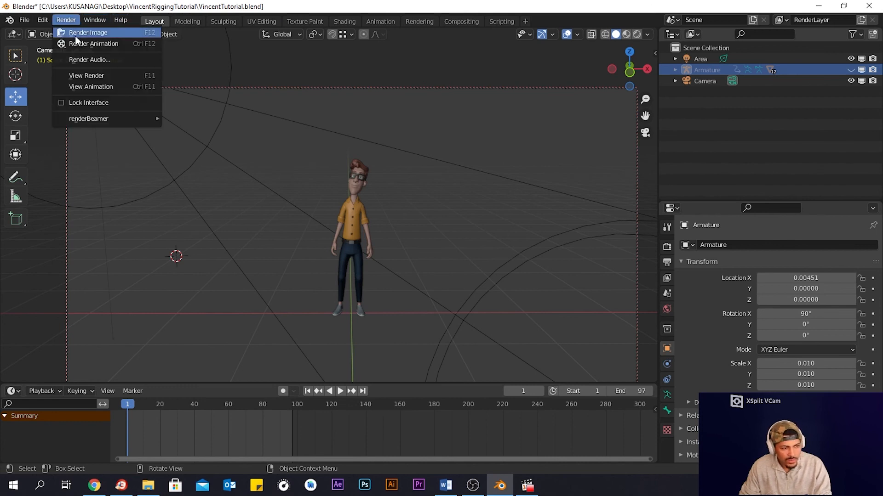
pyautogui.click(75, 32)
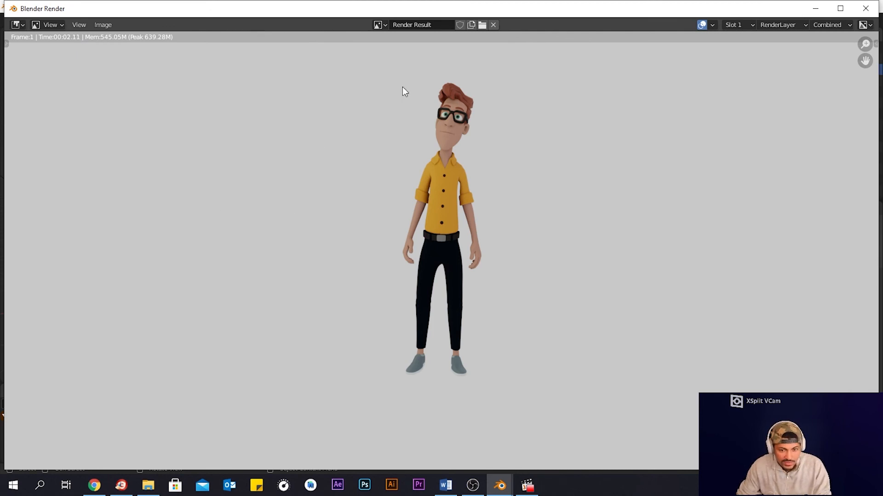
# - Save the rendered image as Vincent.png in the VincentRiggingTutorial folder and close the render window
pyautogui.click(113, 23)
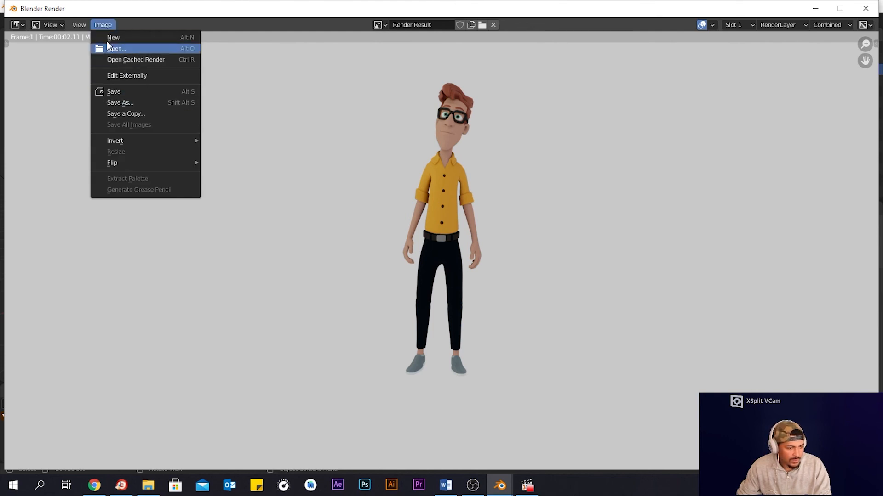
pyautogui.click(124, 103)
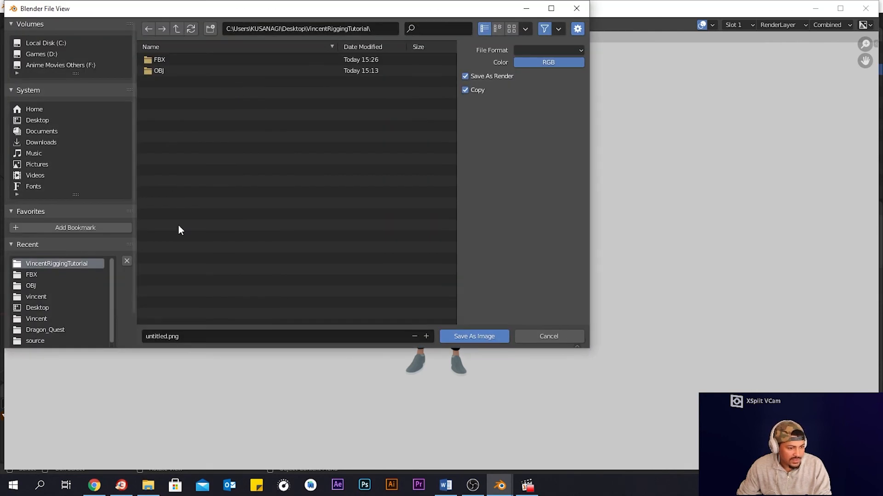
pyautogui.click(222, 339)
pyautogui.write('Vin')
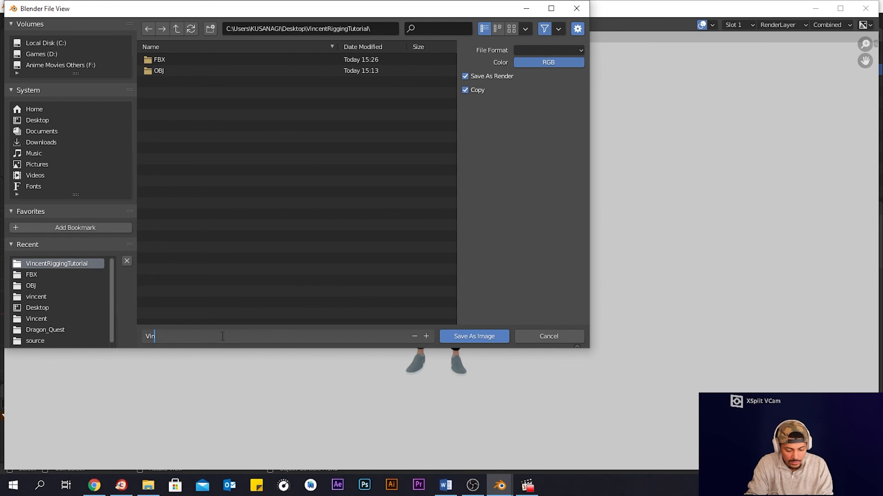
pyautogui.write('cent.png')
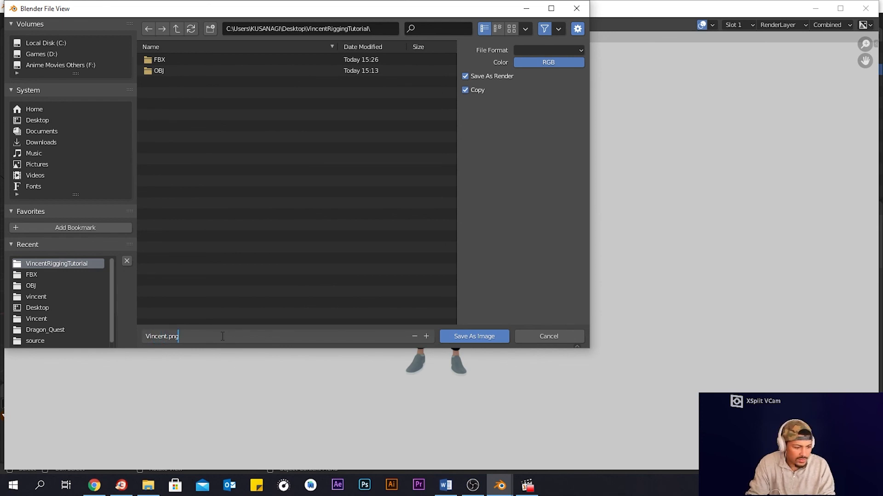
pyautogui.press('Return')
pyautogui.click(497, 336)
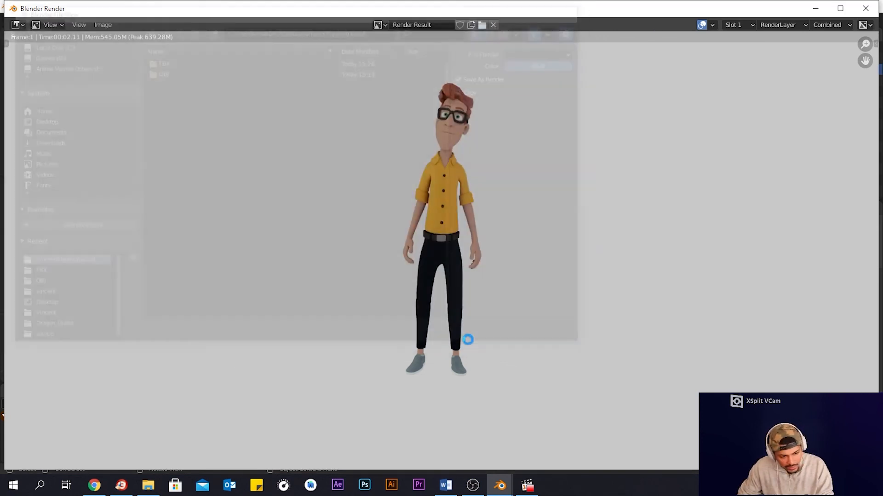
pyautogui.click(866, 9)
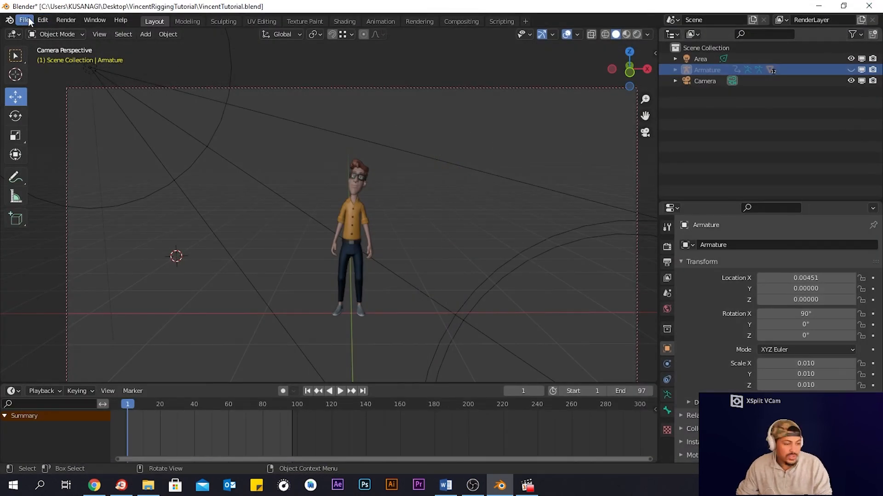
# - Render the full animation to a video file
pyautogui.click(67, 20)
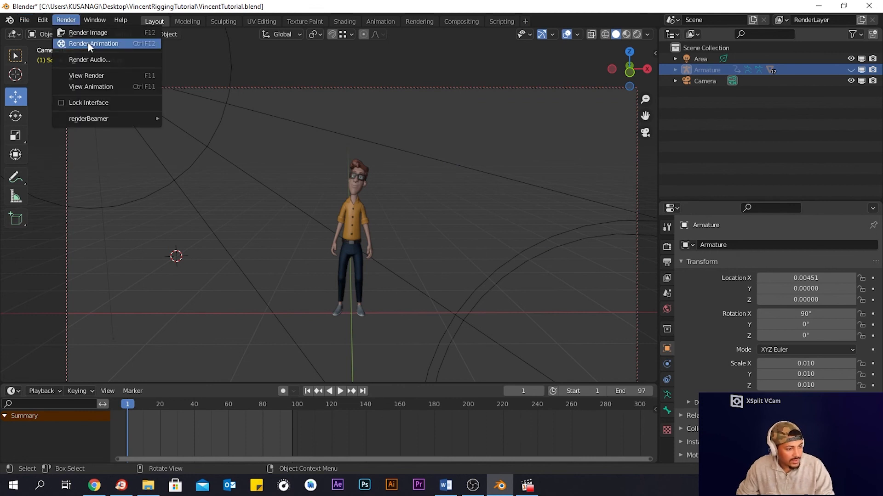
pyautogui.click(90, 44)
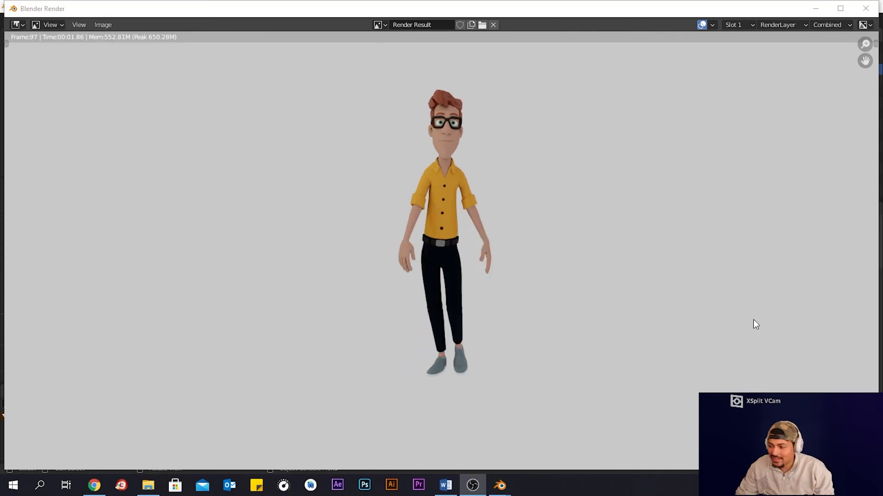
# - In File Explorer, open the VincentRiggingTutorial folder and play the VincentRender0001-0097 video to review it, then close it
pyautogui.click(148, 485)
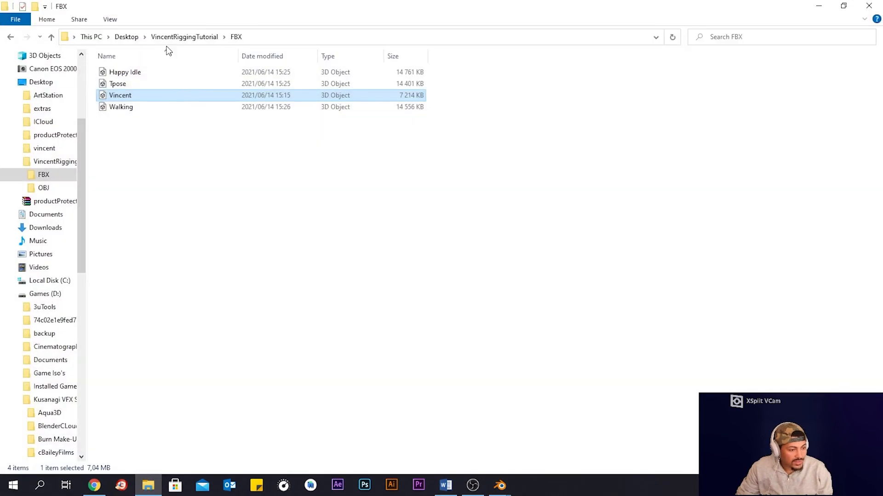
pyautogui.click(177, 37)
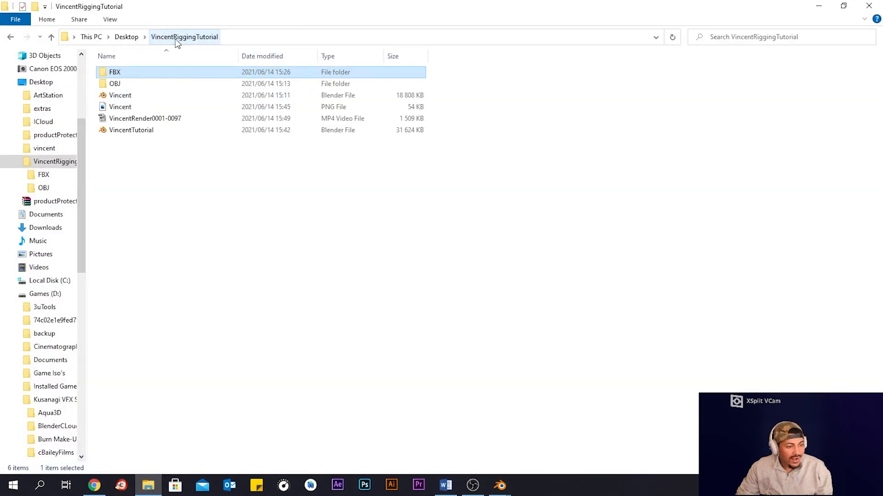
pyautogui.doubleClick(174, 119)
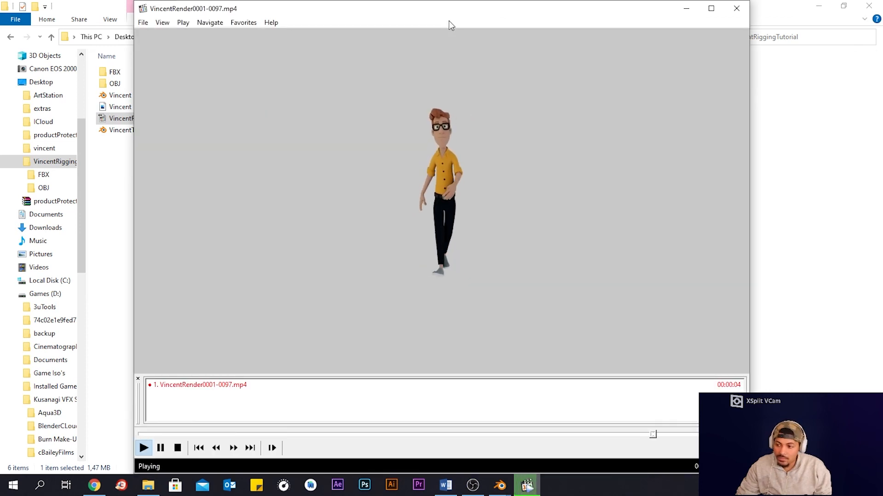
pyautogui.press('space')
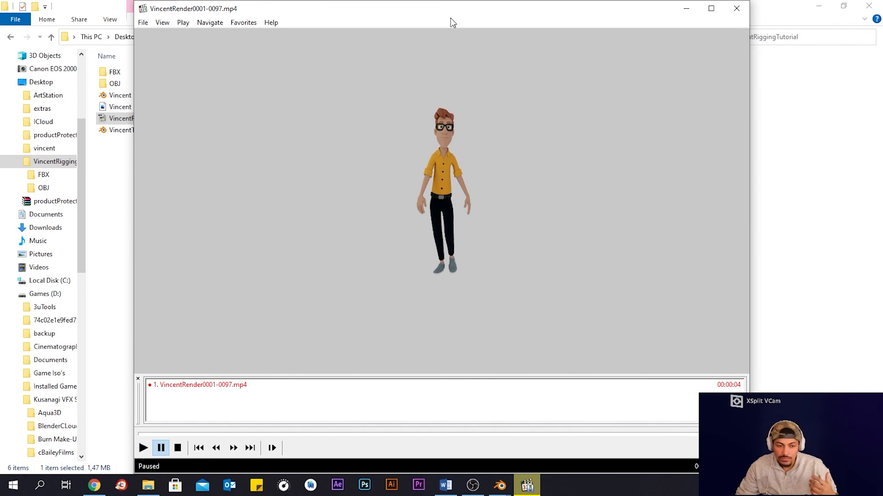
pyautogui.click(734, 10)
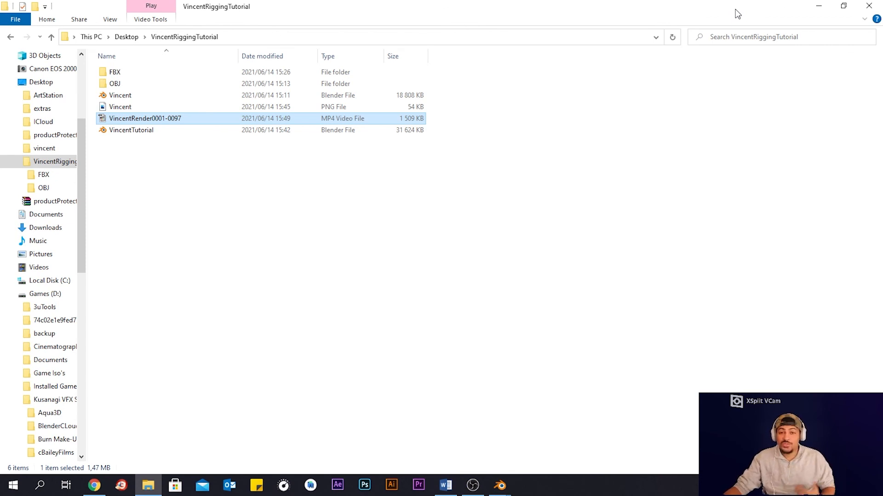
pyautogui.click(868, 6)
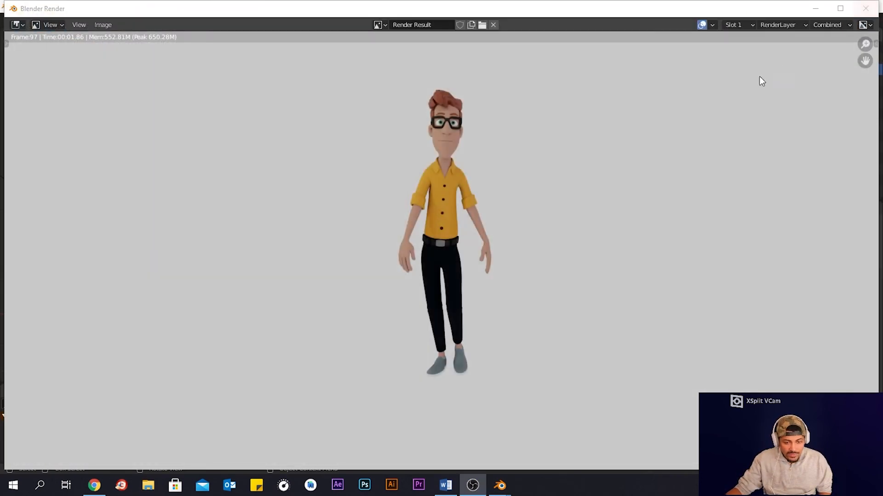